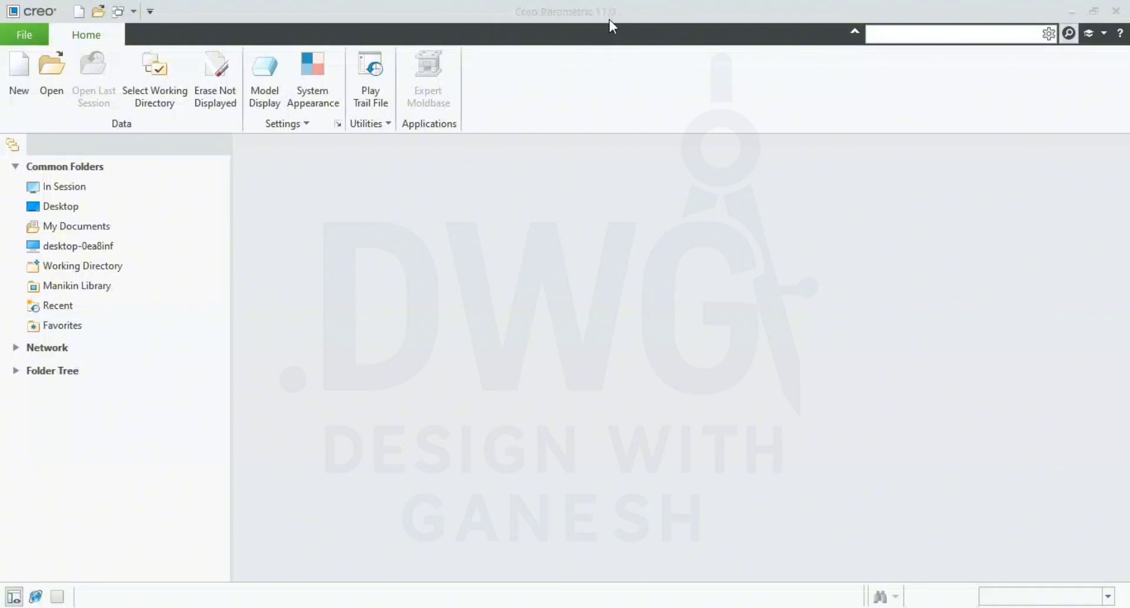
Create a new sheetmetal part named prt0006 using the mmns_part_sheetmetal_abs template instead of the default one
{"action": "left_click", "coordinate": [20, 79]}
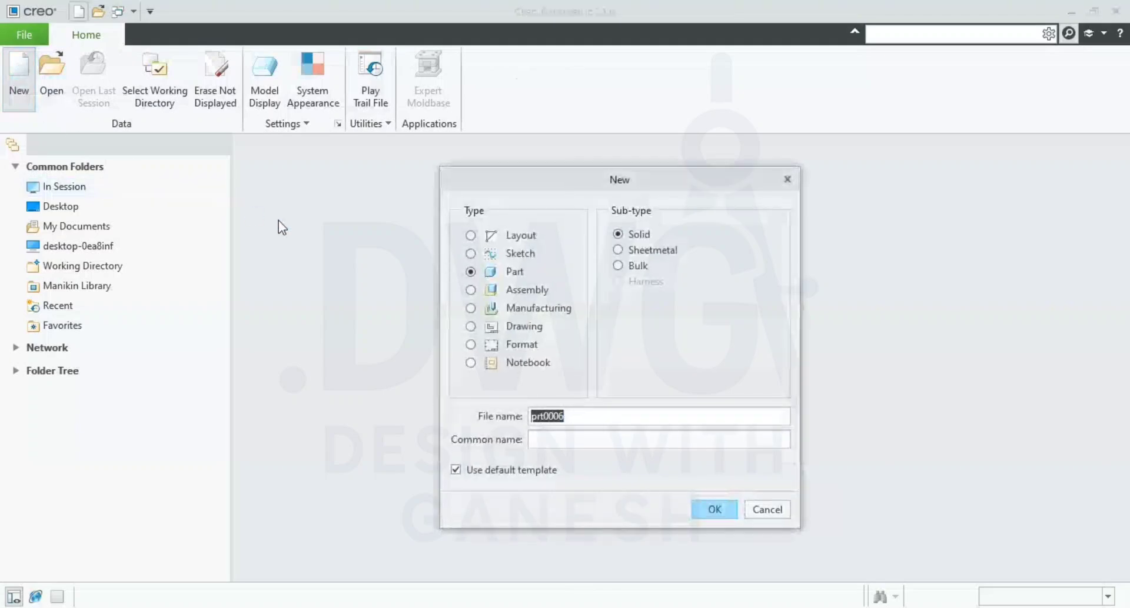
{"action": "left_click", "coordinate": [634, 250]}
{"action": "left_click", "coordinate": [457, 471]}
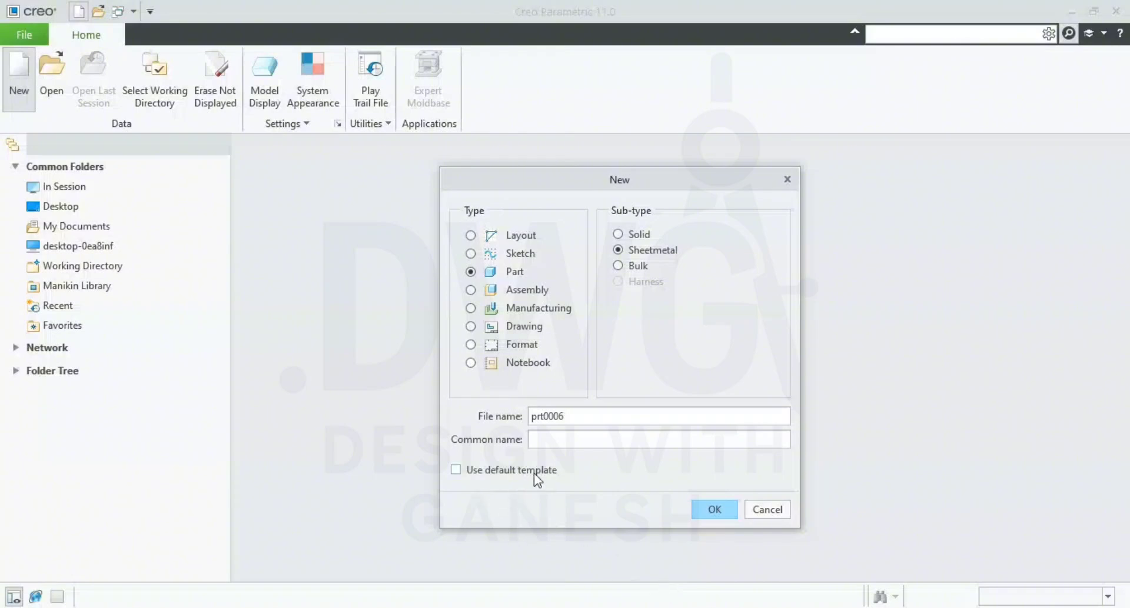
{"action": "left_click_drag", "start_coordinate": [656, 180], "coordinate": [587, 170]}
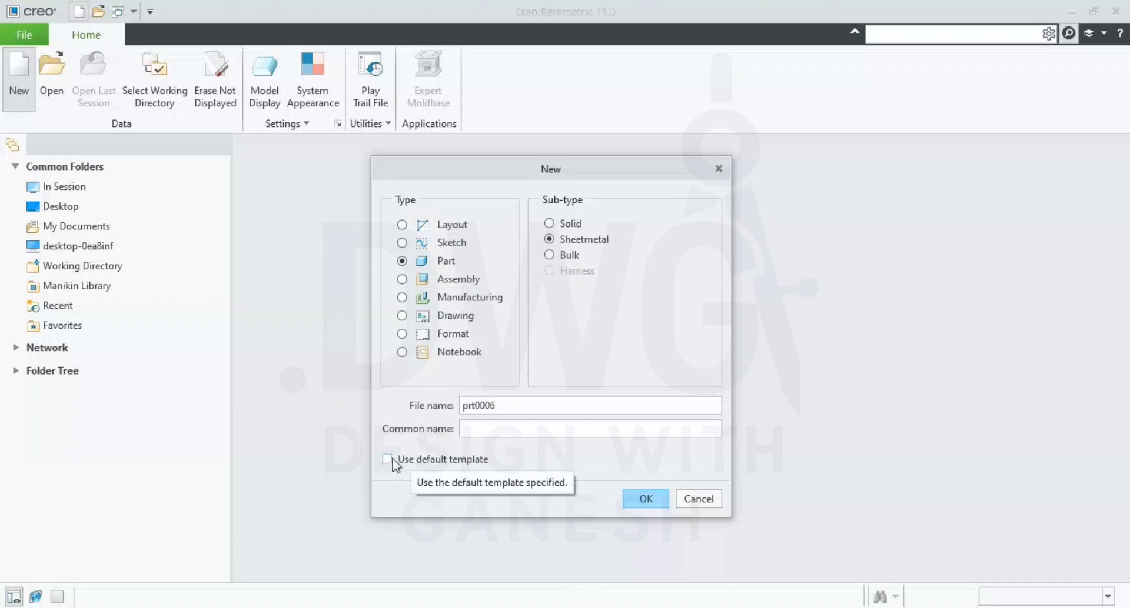
{"action": "left_click", "coordinate": [654, 500]}
{"action": "left_click", "coordinate": [485, 230]}
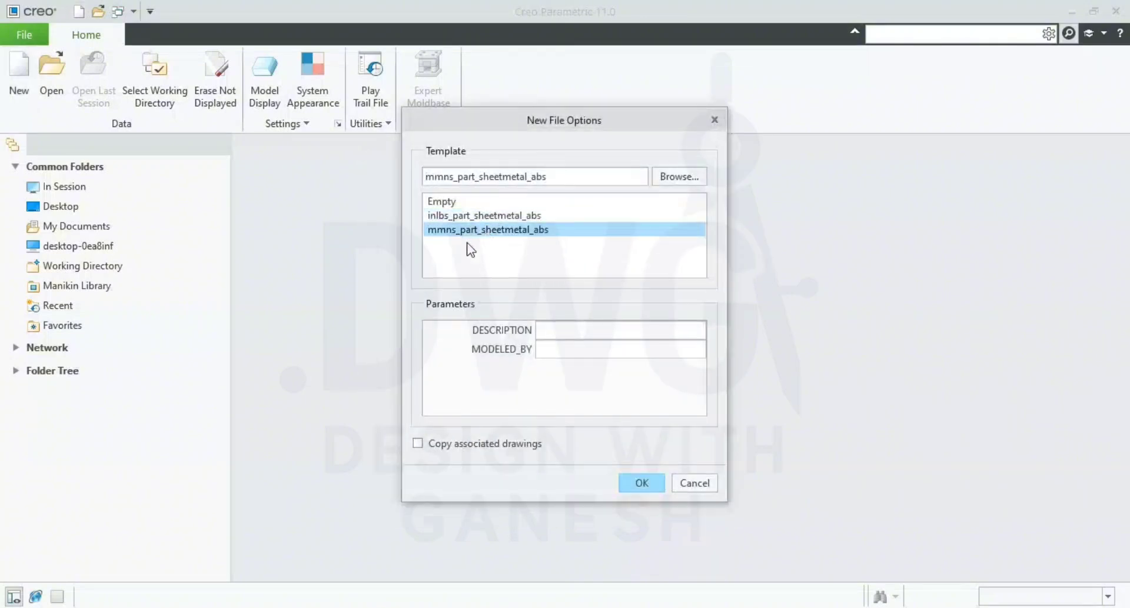
{"action": "left_click", "coordinate": [634, 488]}
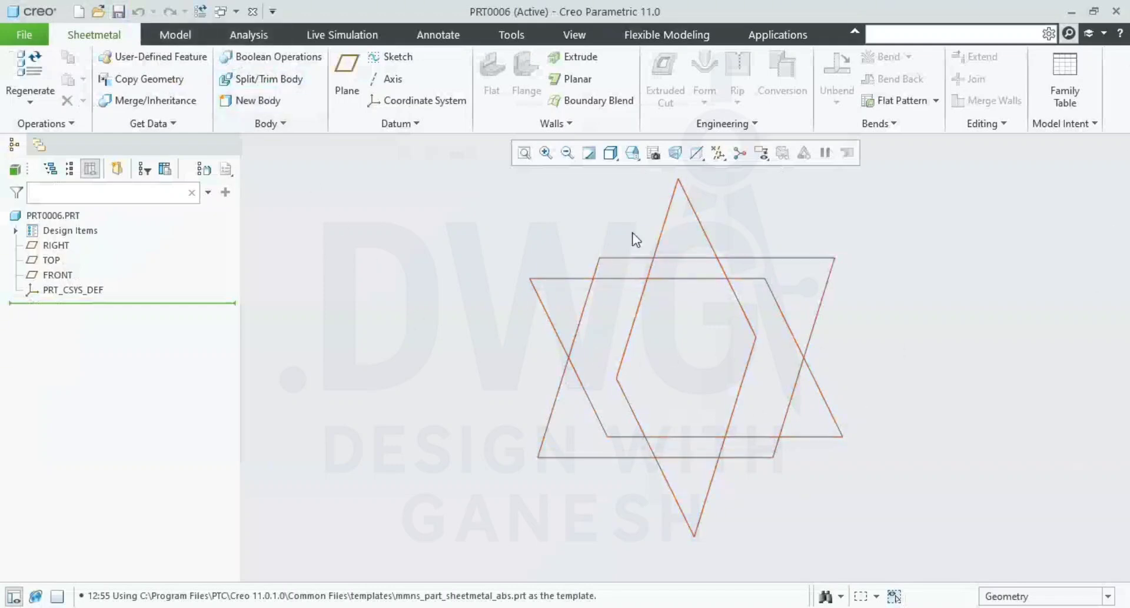
{"action": "middle_click_drag", "start_coordinate": [831, 374], "coordinate": [784, 376], "text": "shift"}
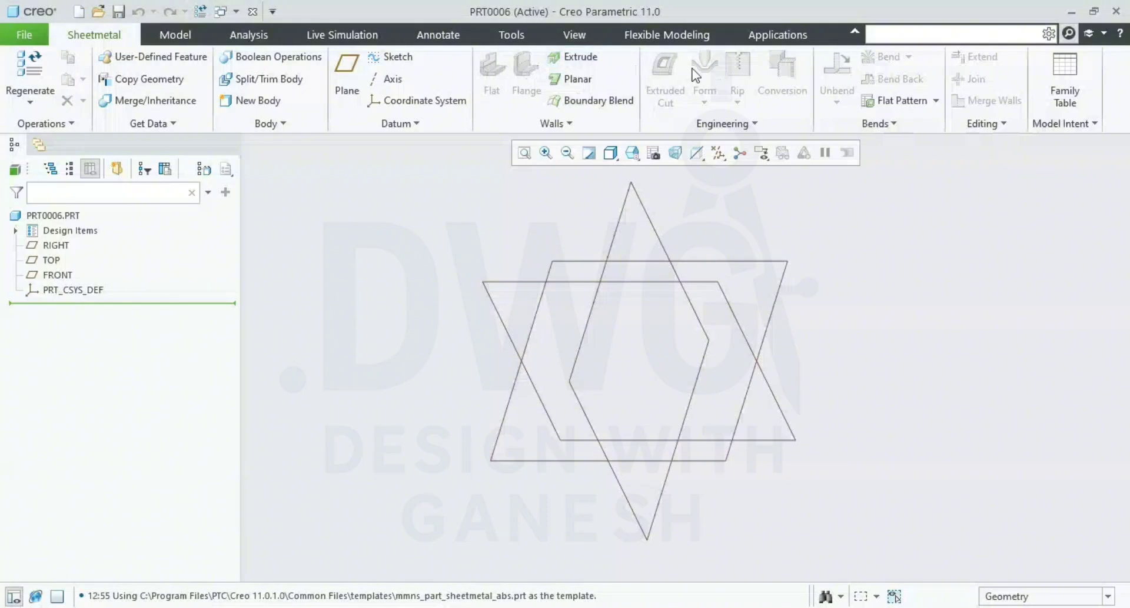
{"action": "middle_click_drag", "start_coordinate": [865, 280], "coordinate": [824, 285], "text": "shift"}
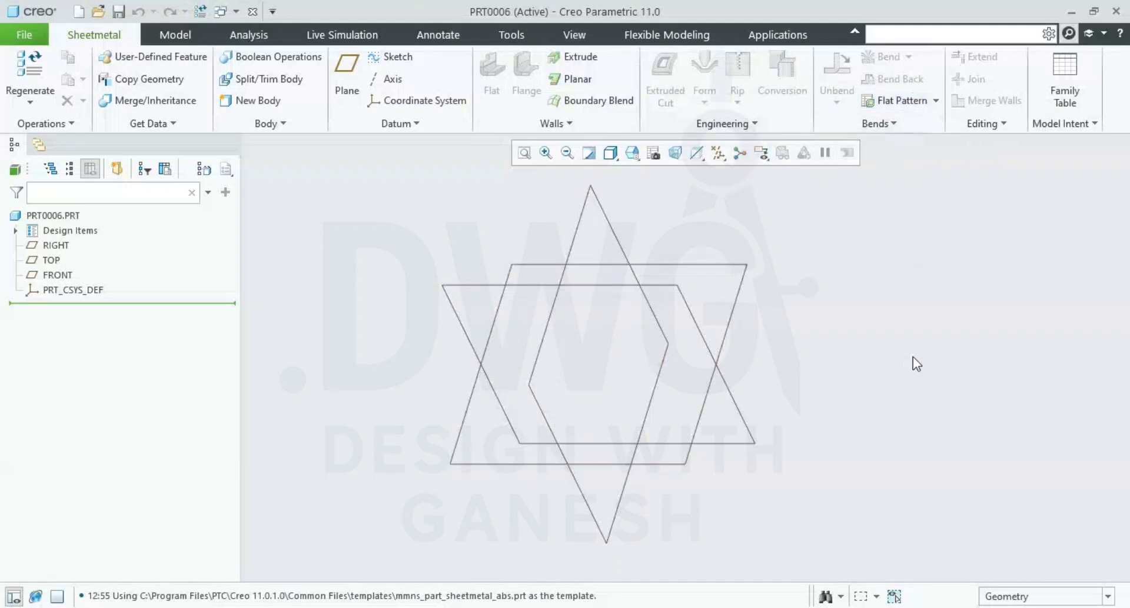
{"action": "middle_click_drag", "start_coordinate": [886, 340], "coordinate": [855, 332], "text": "shift"}
{"action": "scroll", "coordinate": [749, 259], "scroll_direction": "up", "scroll_amount": 2}
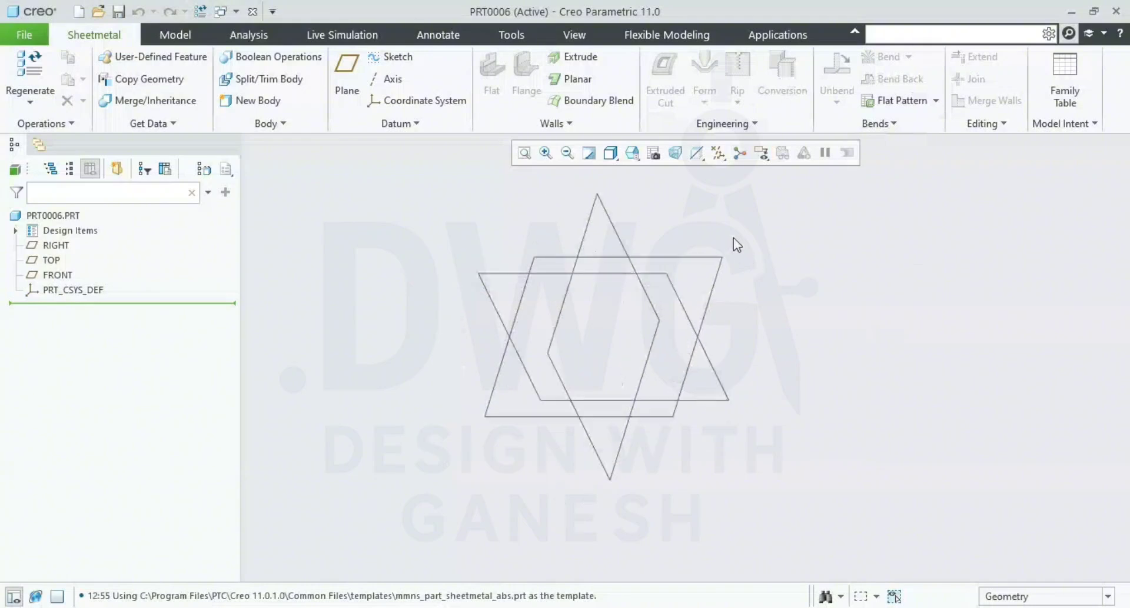
{"action": "middle_click_drag", "start_coordinate": [872, 306], "coordinate": [841, 305], "text": "shift"}
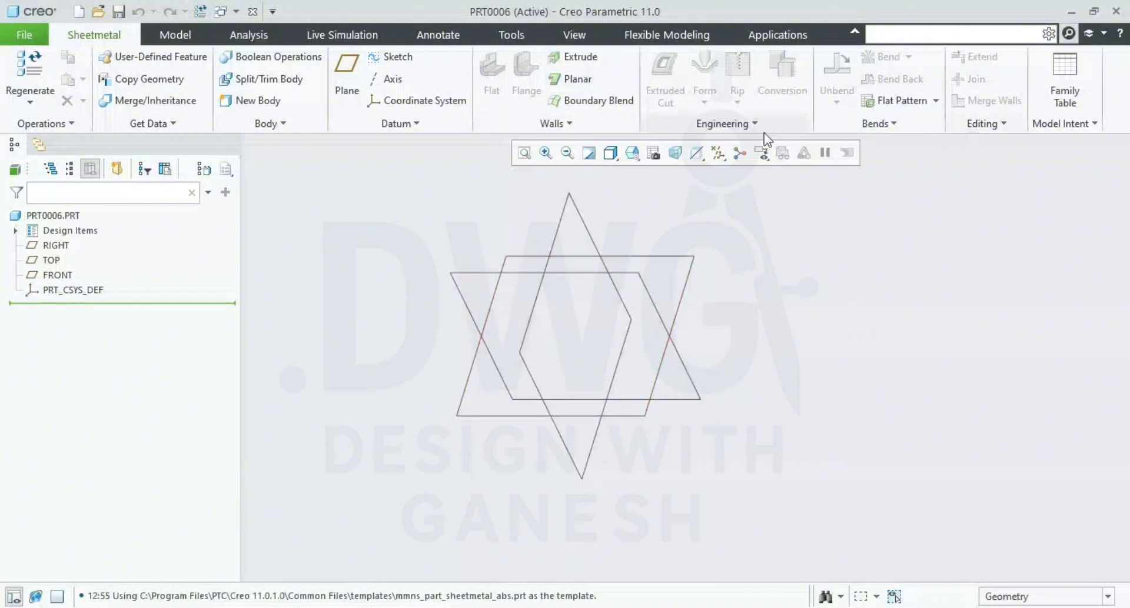
{"action": "scroll", "coordinate": [788, 248], "scroll_direction": "down", "scroll_amount": 2}
{"action": "middle_click_drag", "start_coordinate": [786, 243], "coordinate": [853, 250], "text": "shift"}
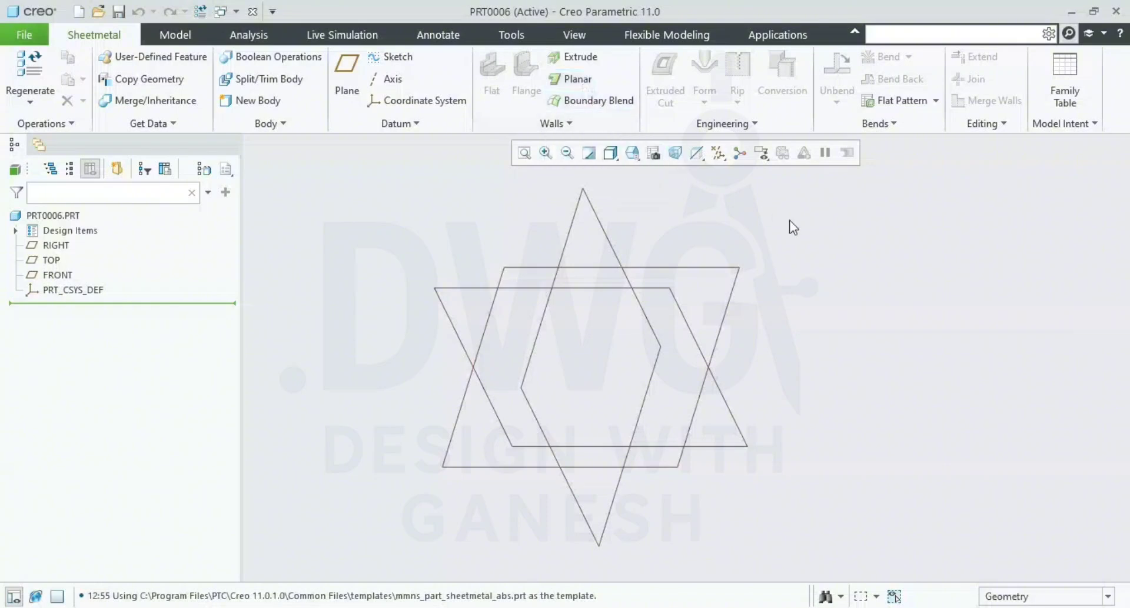
{"action": "middle_click_drag", "start_coordinate": [827, 236], "coordinate": [776, 224], "text": "shift"}
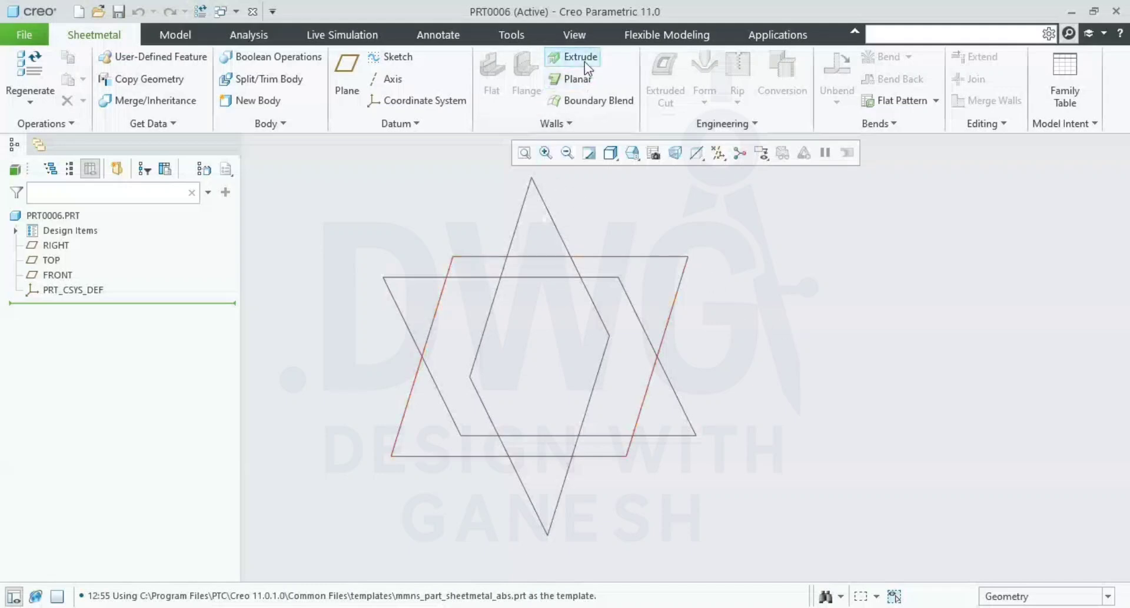
{"action": "middle_click_drag", "start_coordinate": [707, 264], "coordinate": [752, 289], "text": "shift"}
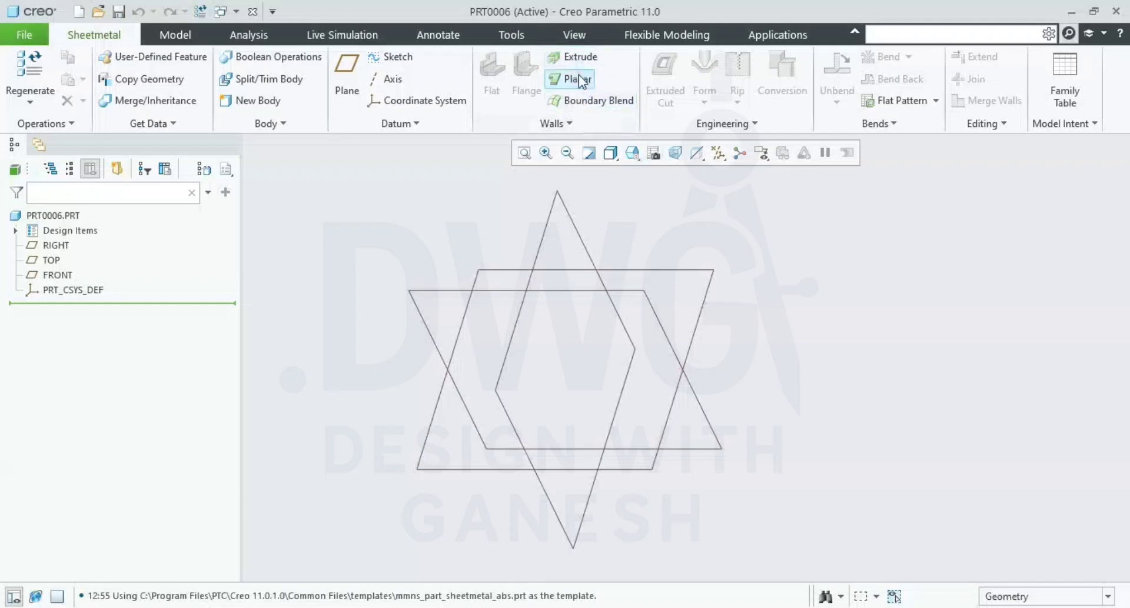
{"action": "middle_click_drag", "start_coordinate": [723, 274], "coordinate": [774, 295], "text": "shift"}
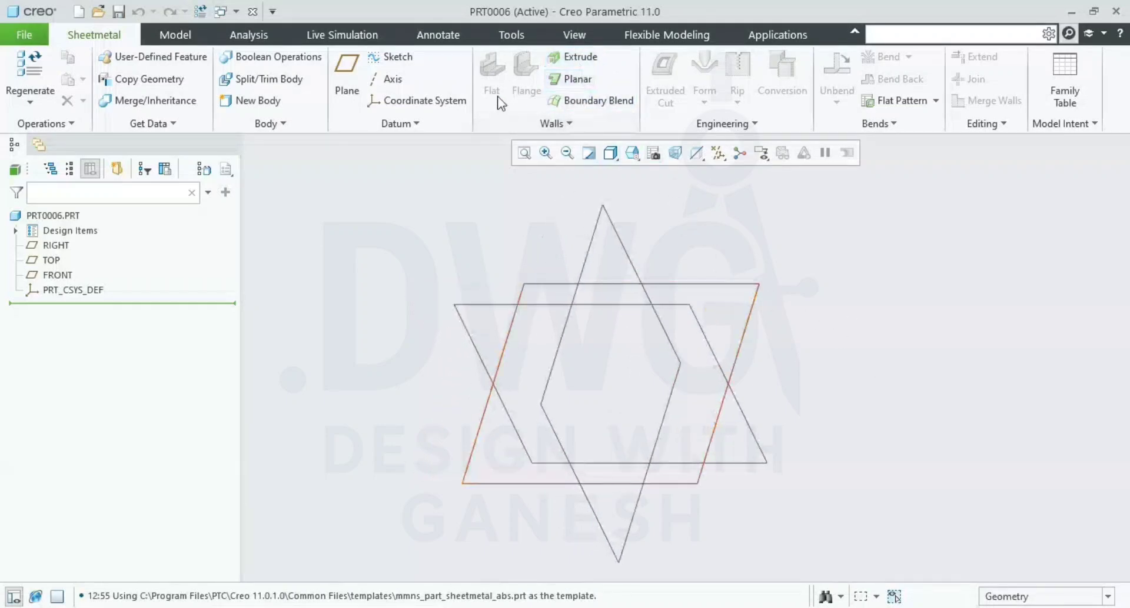
{"action": "middle_click_drag", "start_coordinate": [816, 341], "coordinate": [776, 328], "text": "shift"}
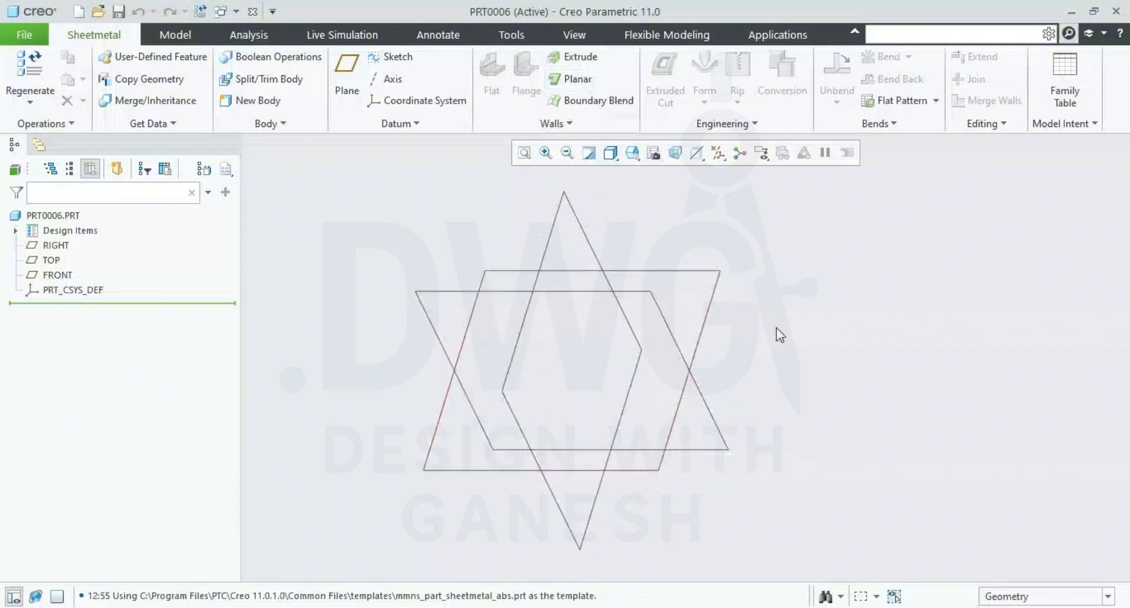
{"action": "left_click", "coordinate": [567, 80]}
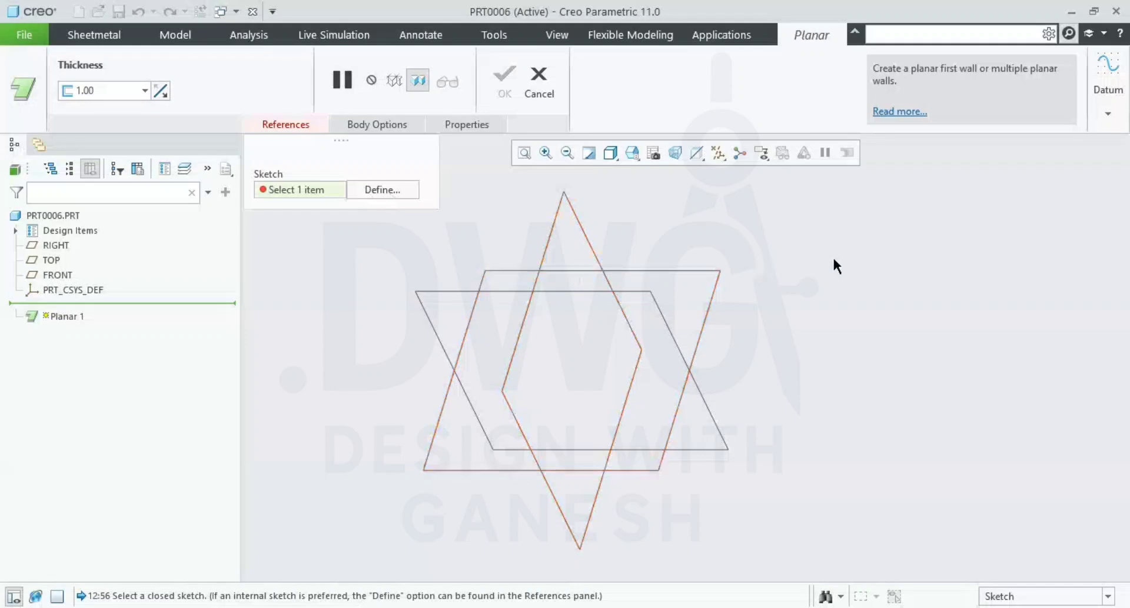
{"action": "key", "text": "Escape"}
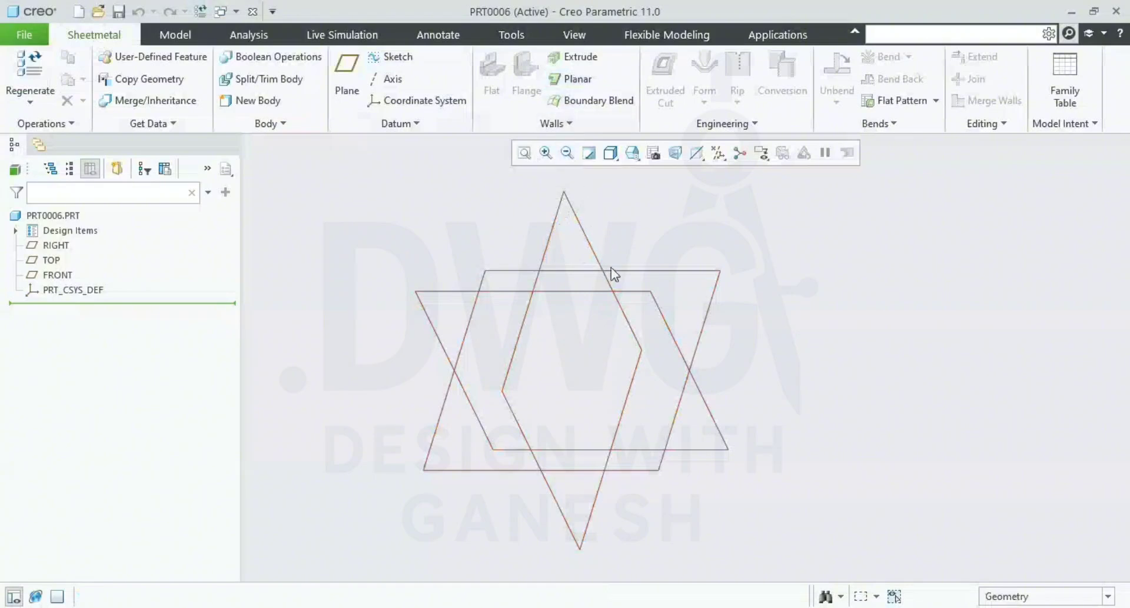
{"action": "left_click", "coordinate": [390, 59]}
{"action": "left_click", "coordinate": [512, 272]}
{"action": "left_click", "coordinate": [1042, 381]}
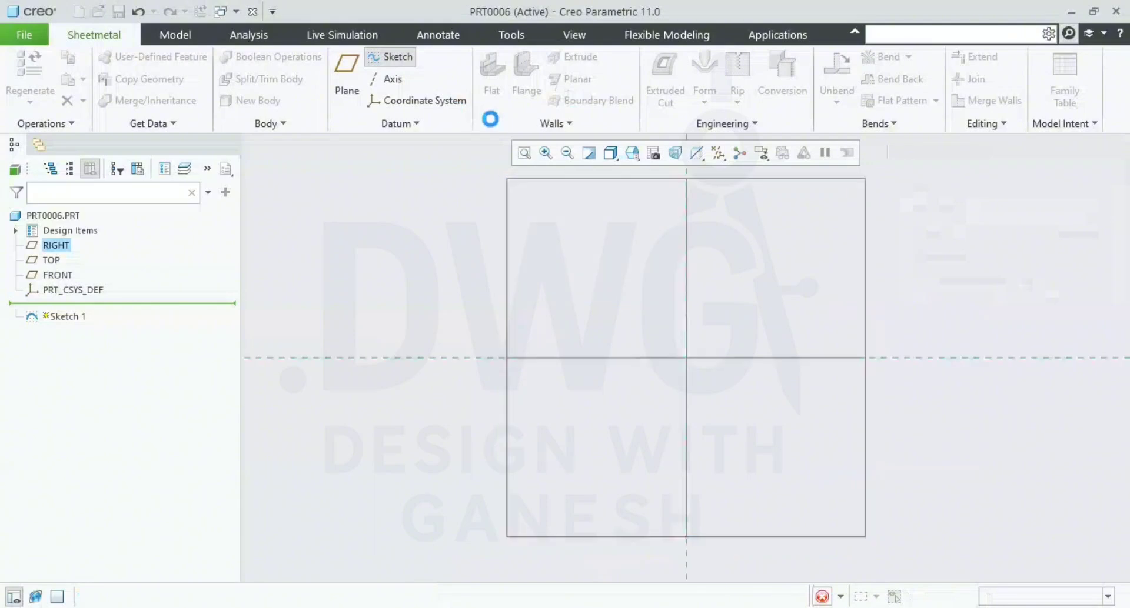
{"action": "left_click", "coordinate": [407, 79]}
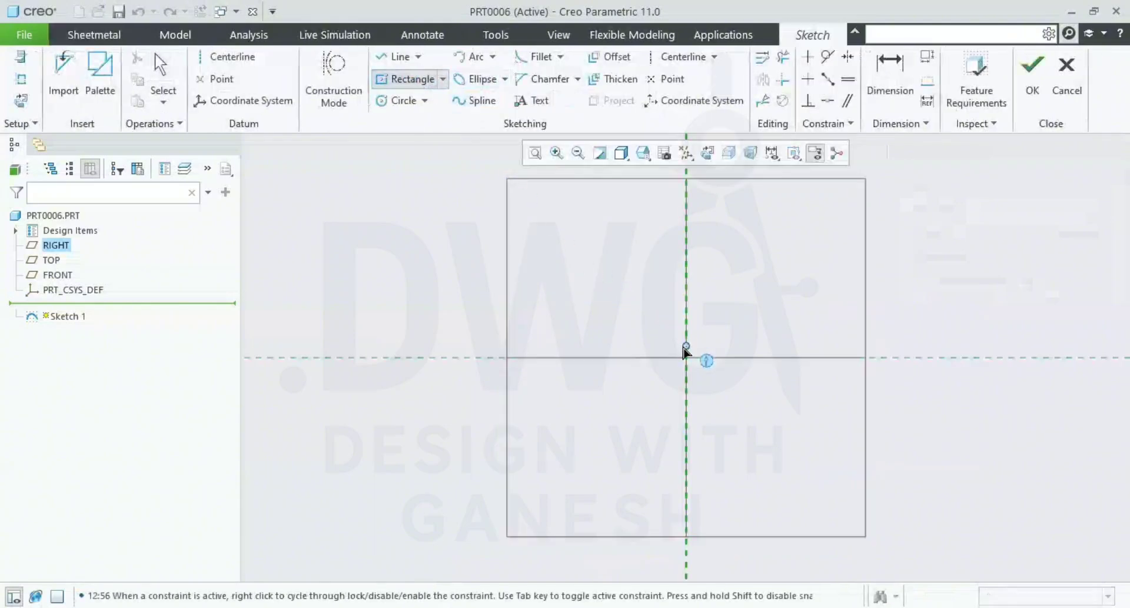
{"action": "left_click", "coordinate": [686, 357]}
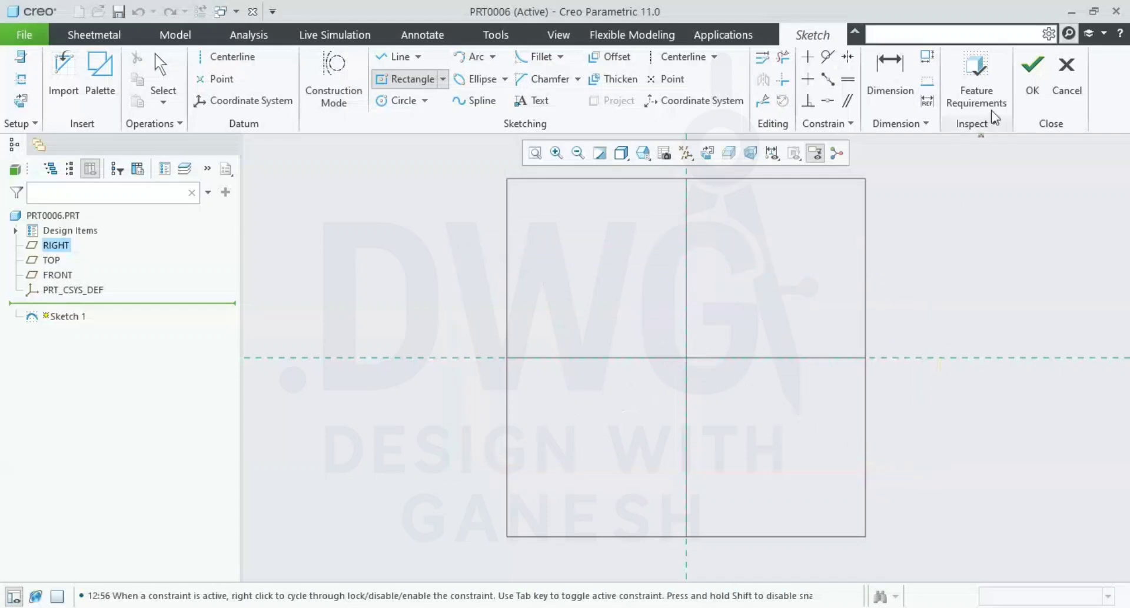
{"action": "left_click", "coordinate": [1066, 76]}
{"action": "left_click", "coordinate": [617, 344]}
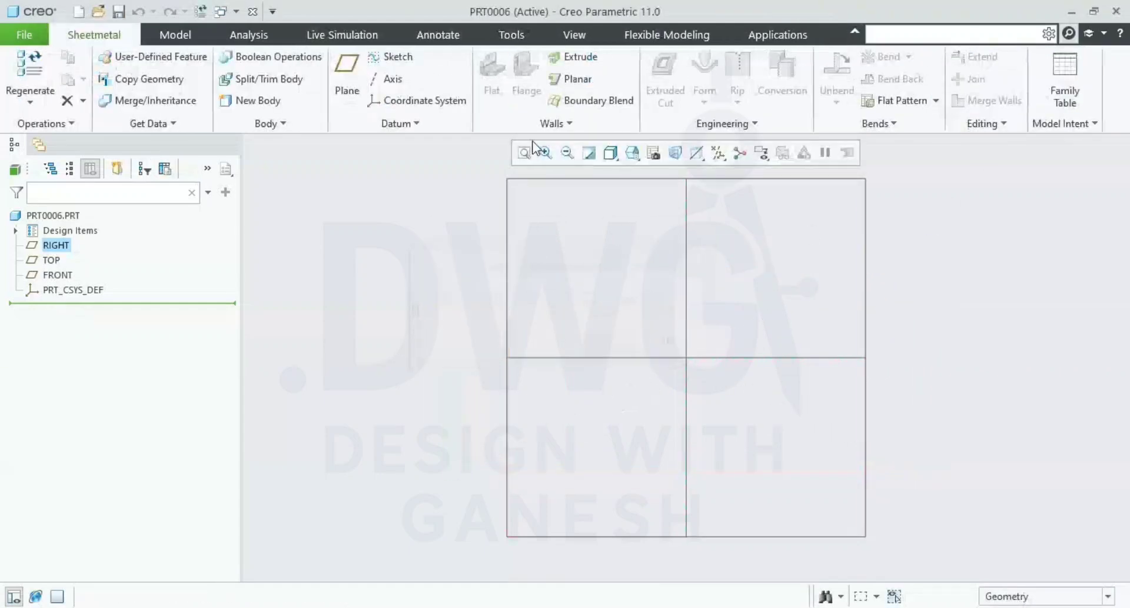
{"action": "left_click", "coordinate": [389, 57]}
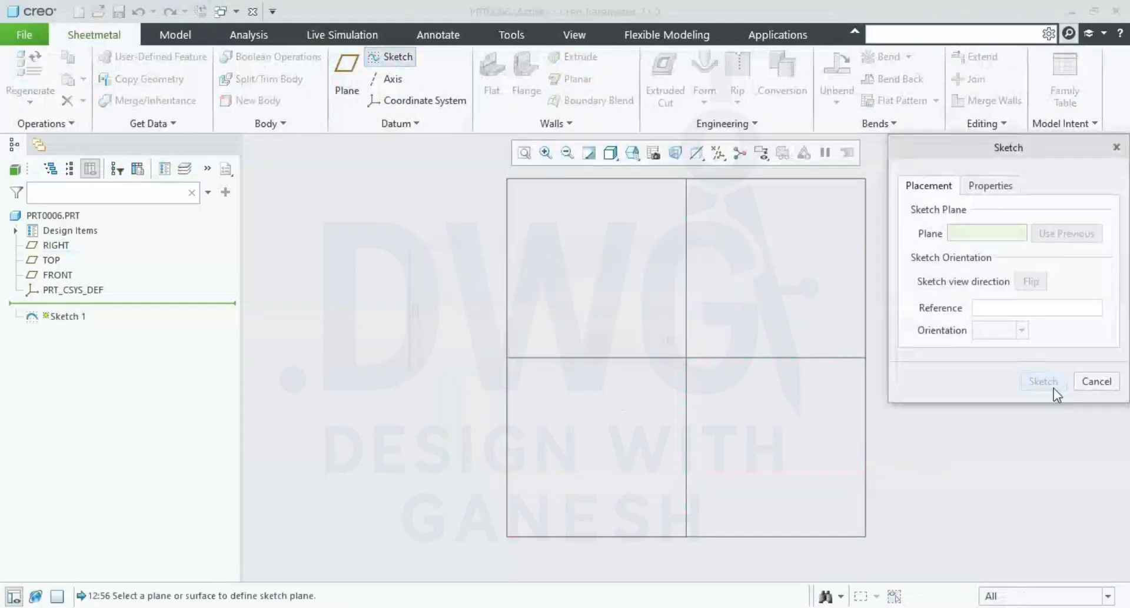
{"action": "key", "text": "Escape"}
Start a sketch on the RIGHT datum plane
{"action": "left_click", "coordinate": [633, 154]}
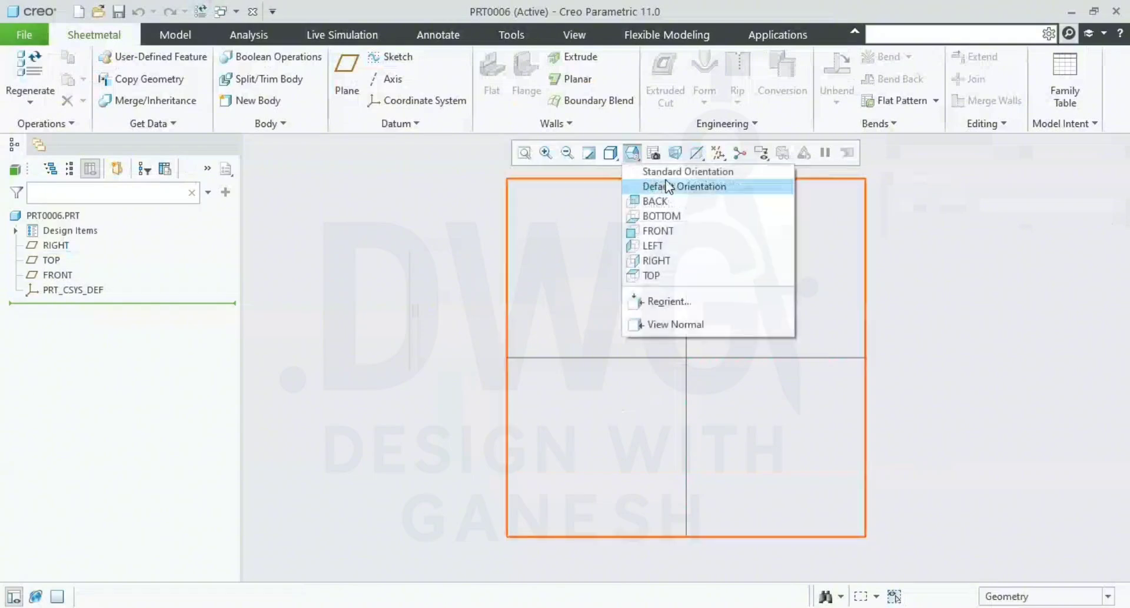
{"action": "left_click", "coordinate": [659, 178]}
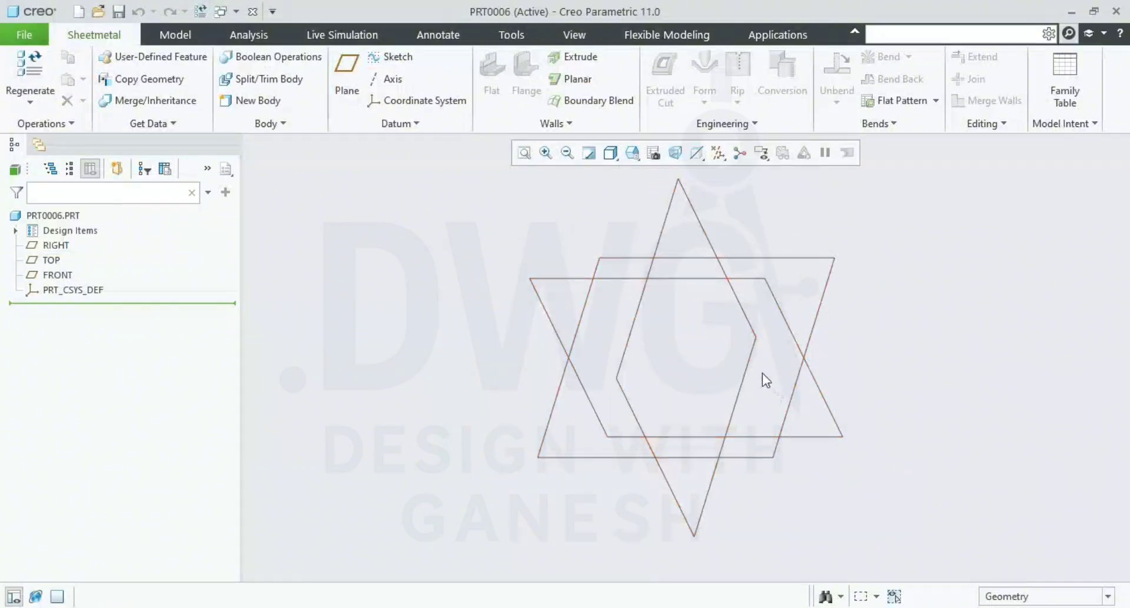
{"action": "middle_click_drag", "start_coordinate": [738, 366], "coordinate": [699, 379], "text": "shift"}
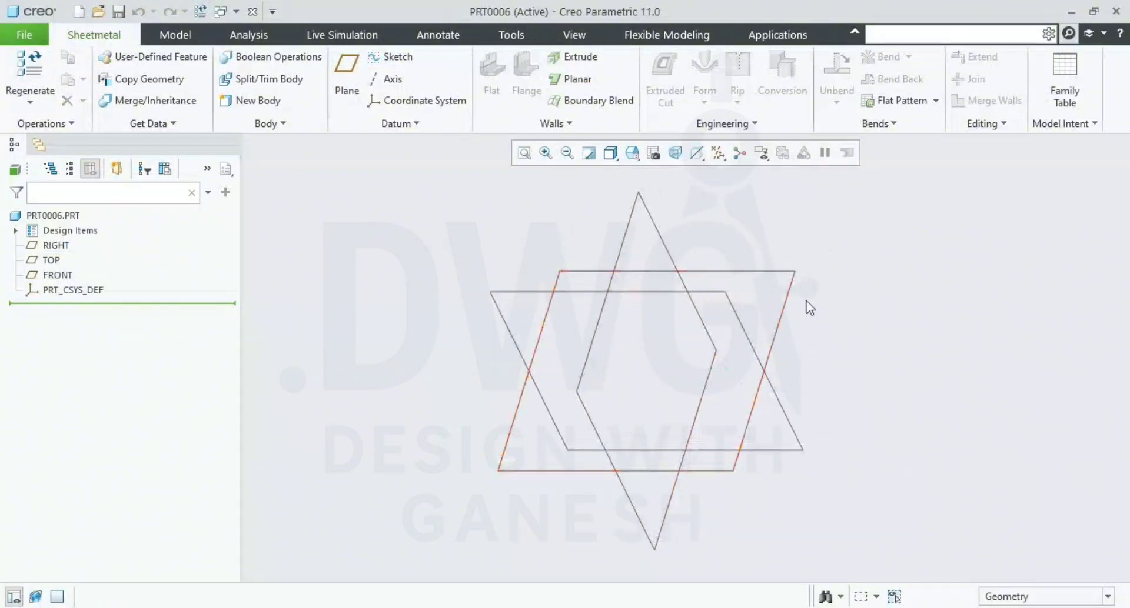
{"action": "left_click", "coordinate": [389, 61]}
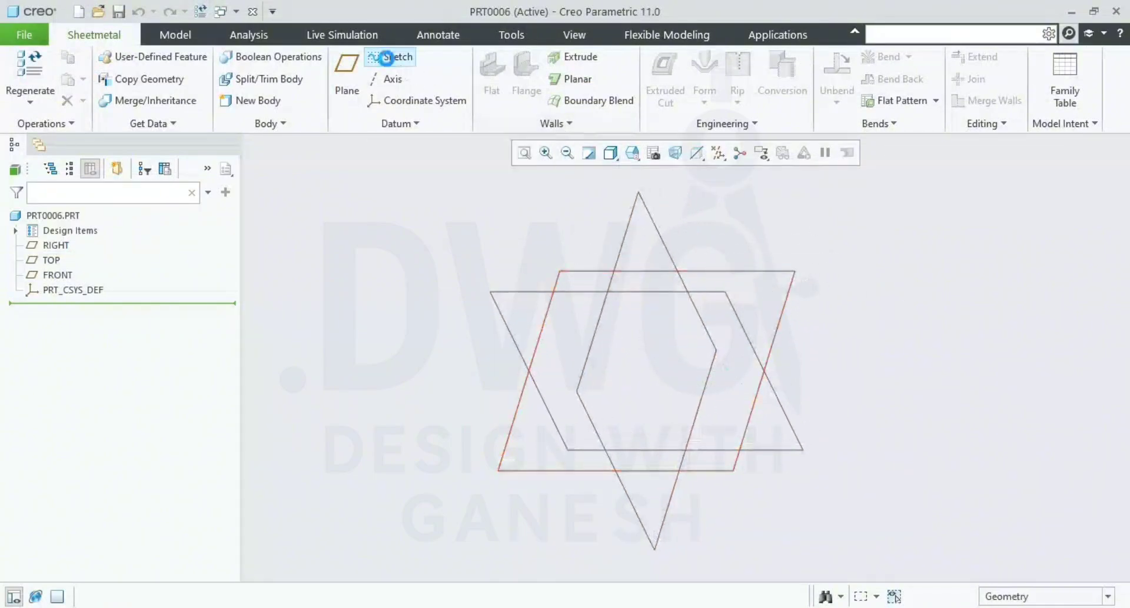
{"action": "left_click", "coordinate": [580, 270]}
{"action": "left_click", "coordinate": [1042, 382]}
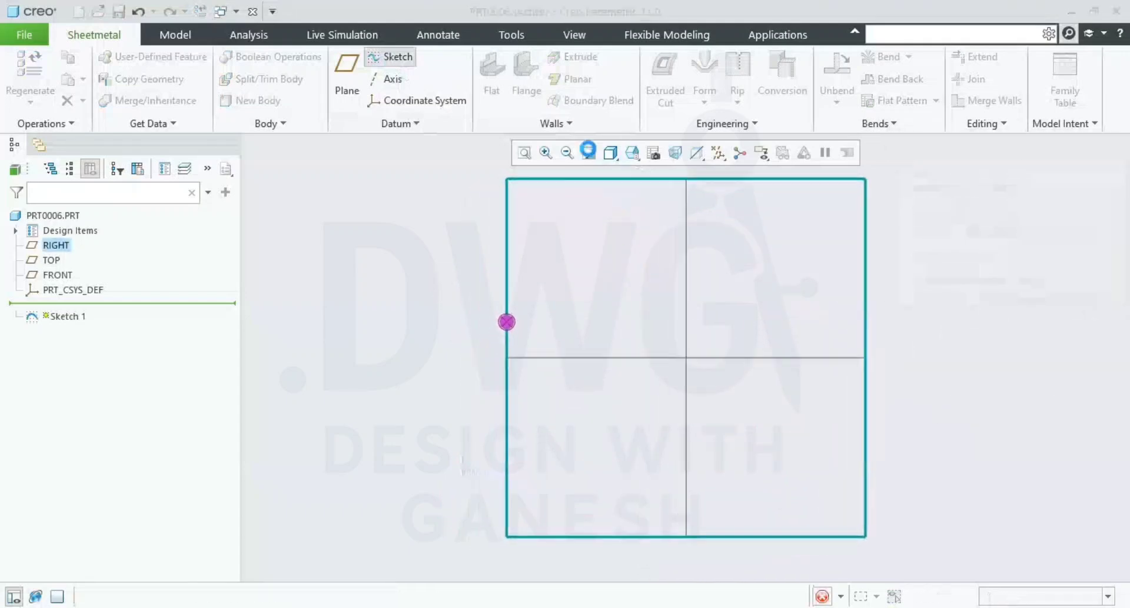
Orbit the view away from the sketch plane, restore the default orientation and centre the datum planes
{"action": "mouse_move", "coordinate": [706, 348]}
{"action": "middle_mouse_down"}
{"action": "mouse_move", "coordinate": [704, 323]}
{"action": "mouse_move", "coordinate": [682, 323]}
{"action": "middle_mouse_up"}
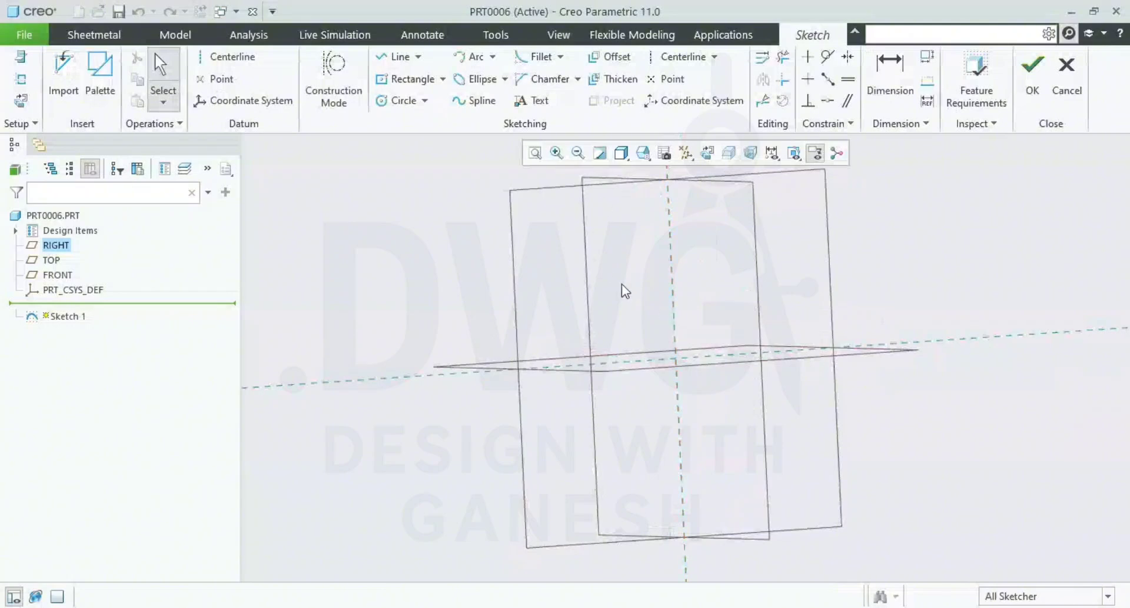
{"action": "mouse_move", "coordinate": [622, 287]}
{"action": "middle_mouse_down"}
{"action": "mouse_move", "coordinate": [625, 264]}
{"action": "mouse_move", "coordinate": [641, 268]}
{"action": "middle_mouse_up"}
{"action": "mouse_move", "coordinate": [670, 306]}
{"action": "middle_mouse_down", "text": "shift"}
{"action": "mouse_move", "coordinate": [661, 328]}
{"action": "mouse_move", "coordinate": [632, 327]}
{"action": "middle_mouse_up", "text": "shift"}
{"action": "left_click", "coordinate": [640, 155]}
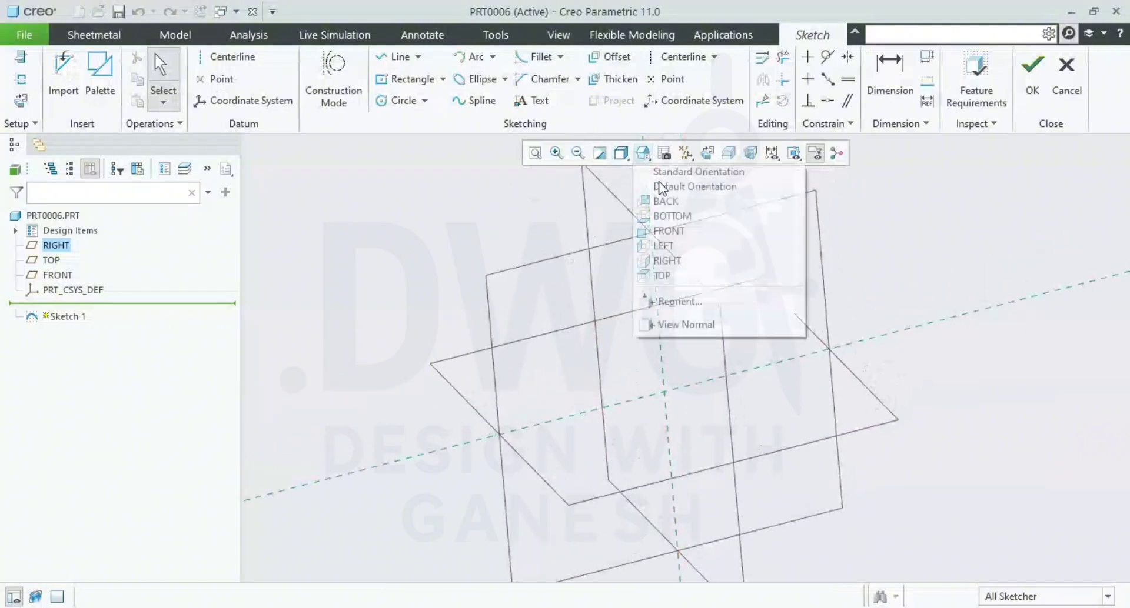
{"action": "left_click", "coordinate": [659, 184]}
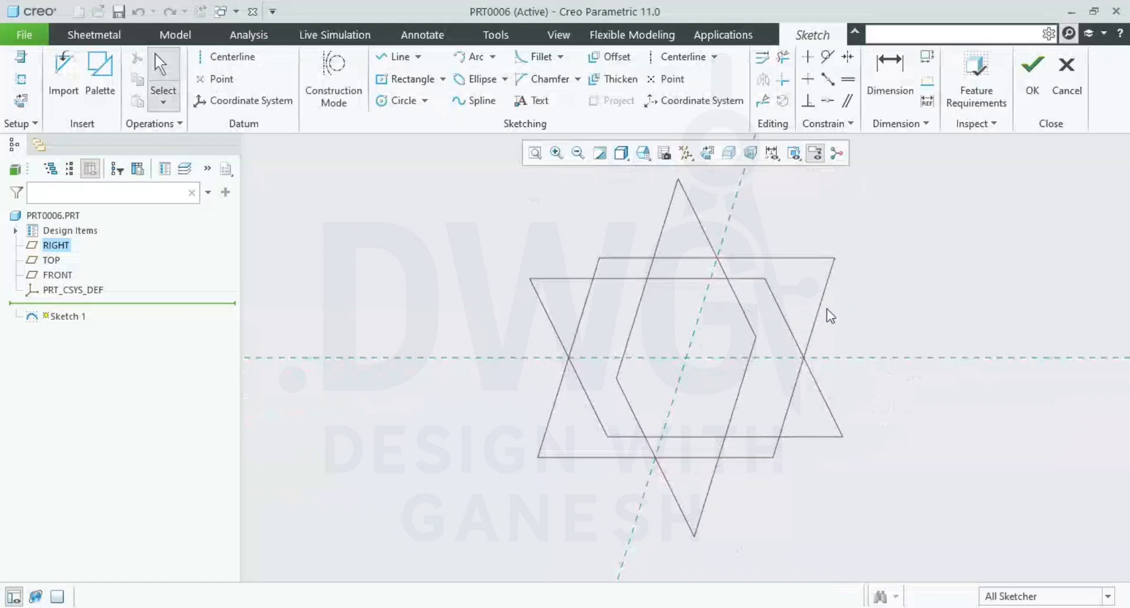
{"action": "scroll", "coordinate": [785, 379], "scroll_direction": "up", "scroll_amount": 3}
{"action": "scroll", "coordinate": [786, 390], "scroll_direction": "down", "scroll_amount": 2}
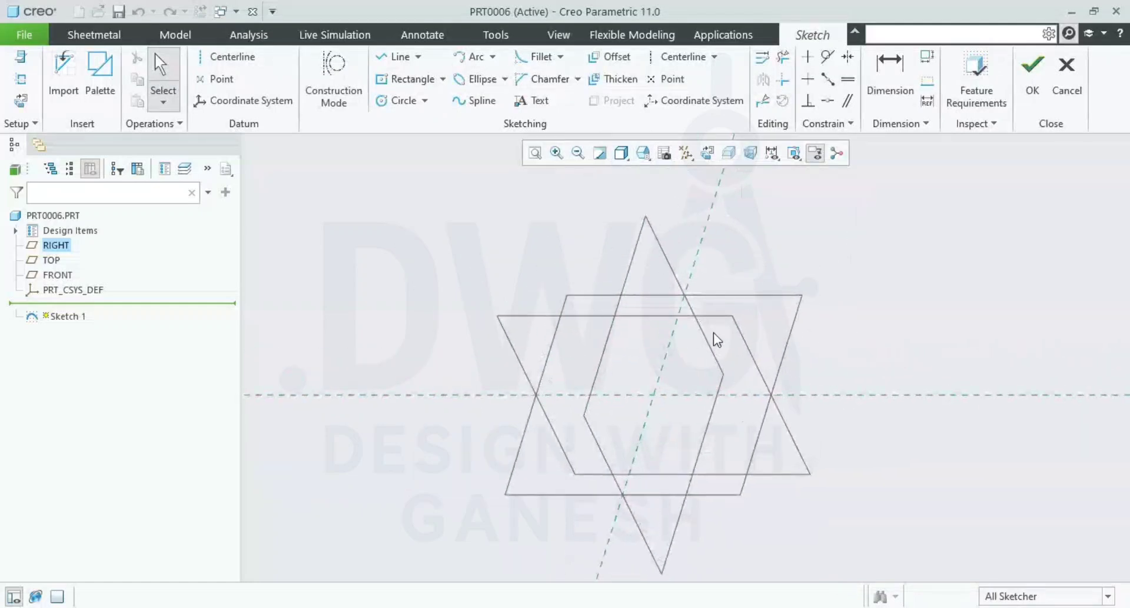
{"action": "middle_click_drag", "start_coordinate": [659, 312], "coordinate": [588, 293], "text": "shift"}
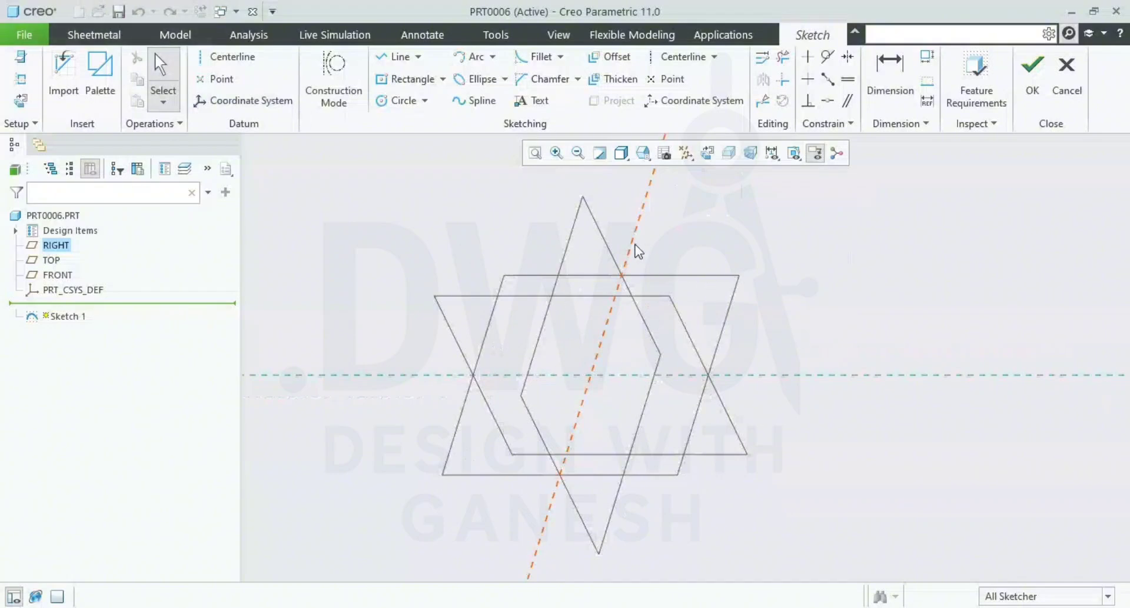
Review the Sketcher options, from the constraint and dimension settings down to sketcher startup and line thickness
{"action": "left_click", "coordinate": [28, 38]}
{"action": "mouse_move", "coordinate": [81, 408]}
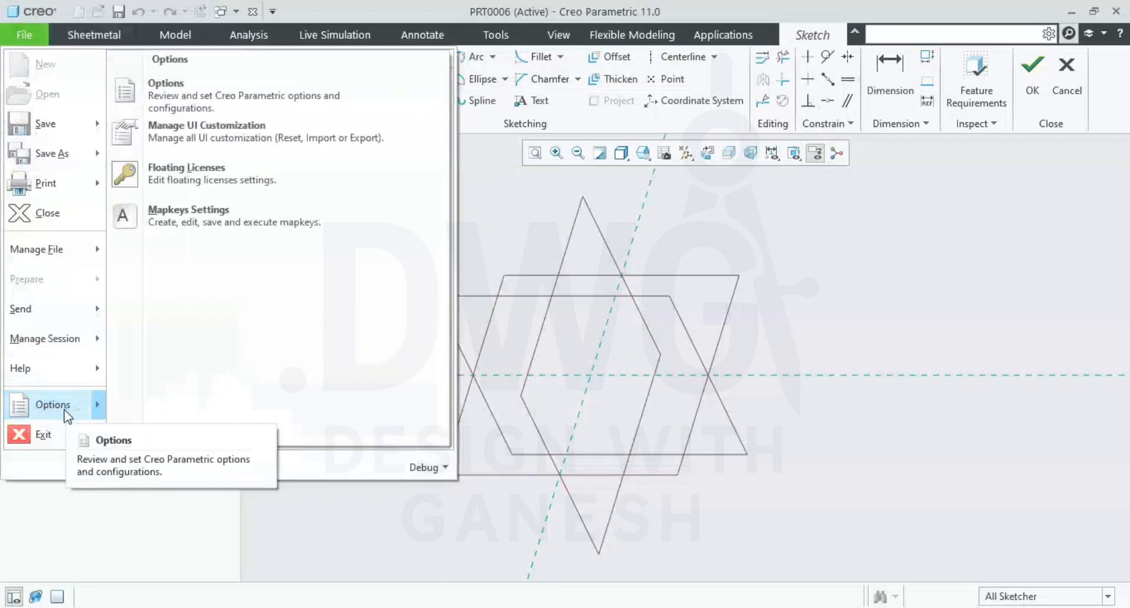
{"action": "left_click", "coordinate": [67, 415]}
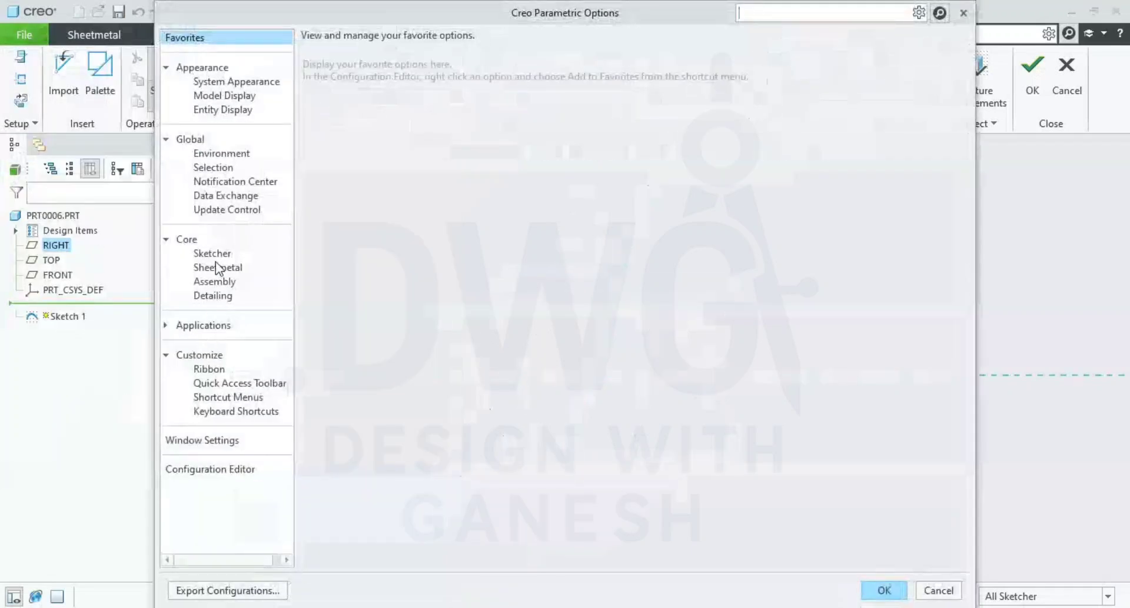
{"action": "left_click", "coordinate": [216, 254]}
{"action": "scroll", "coordinate": [842, 360], "scroll_direction": "down", "scroll_amount": 5}
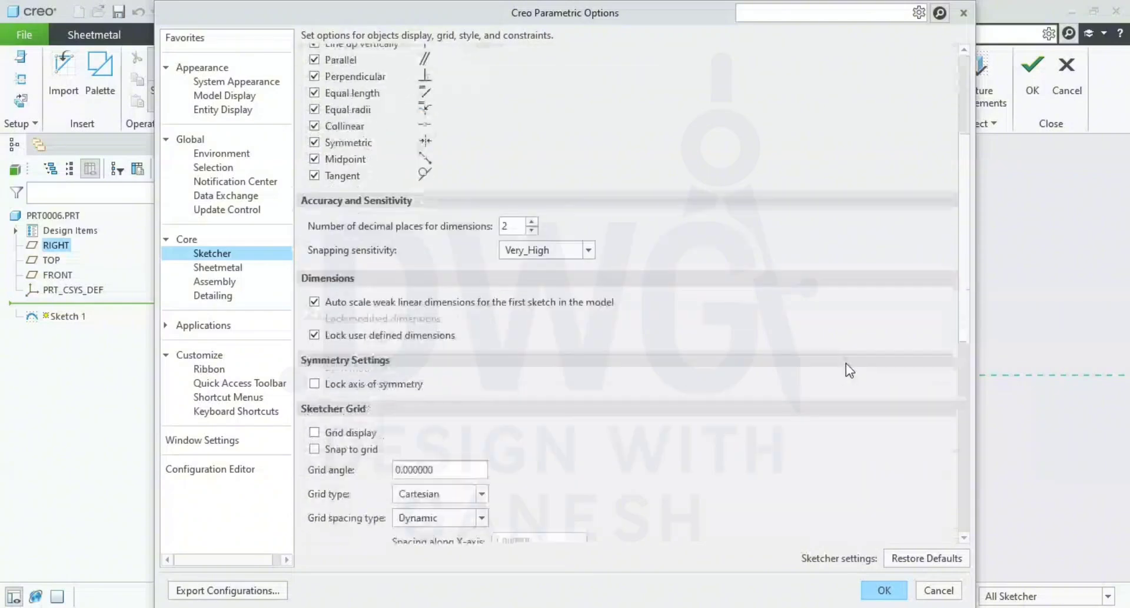
{"action": "scroll", "coordinate": [845, 364], "scroll_direction": "down", "scroll_amount": 3}
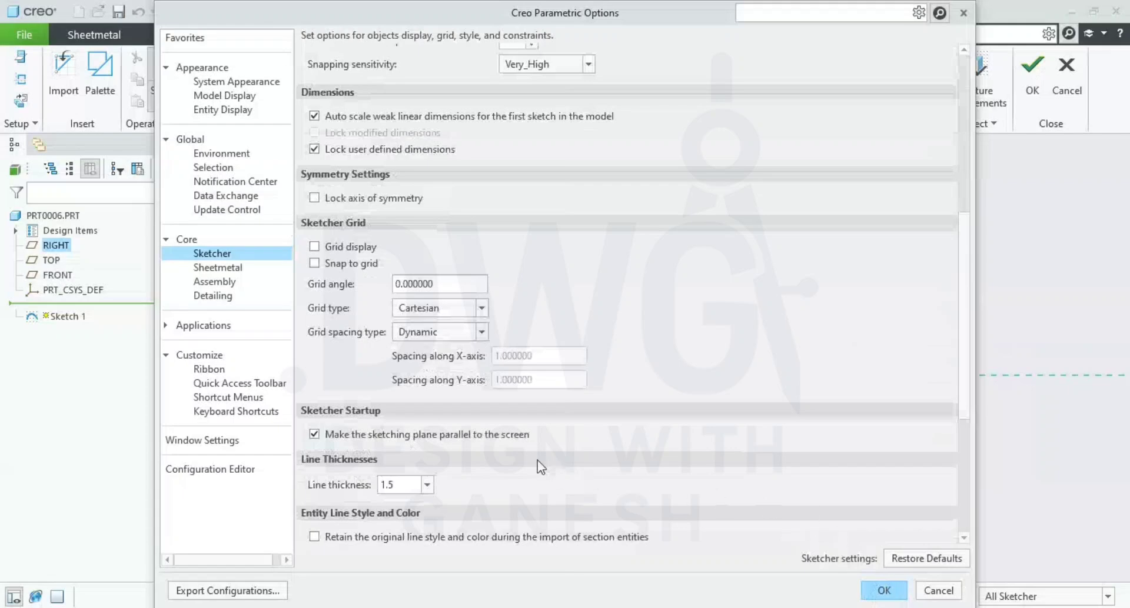
{"action": "left_click", "coordinate": [898, 596]}
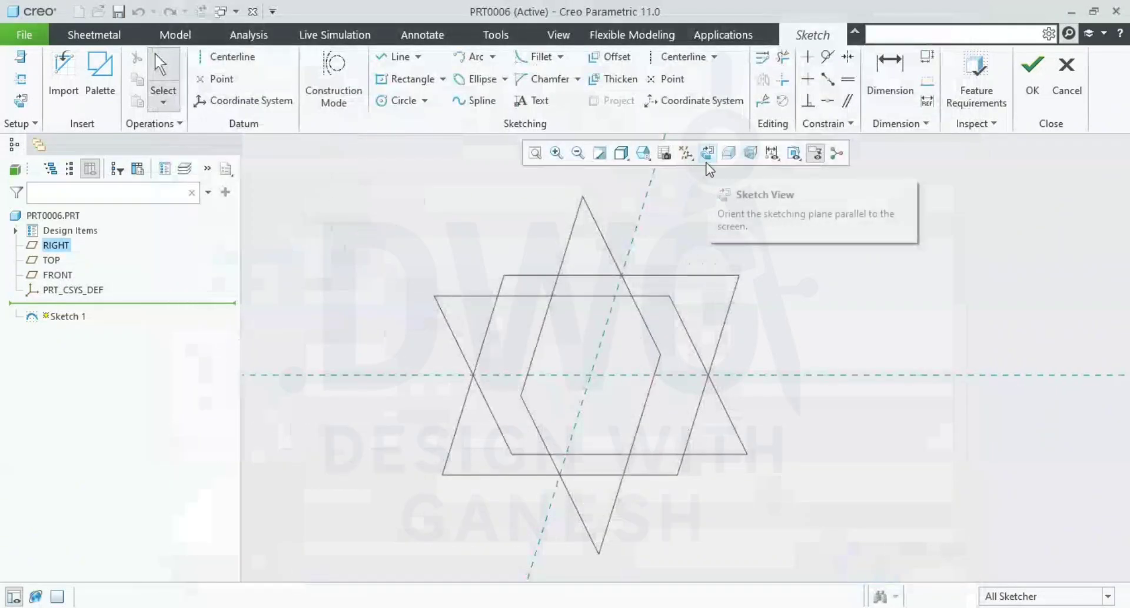
Orient the sketching plane parallel to the screen with Sketch View
{"action": "scroll", "coordinate": [671, 284], "scroll_direction": "down", "scroll_amount": 2}
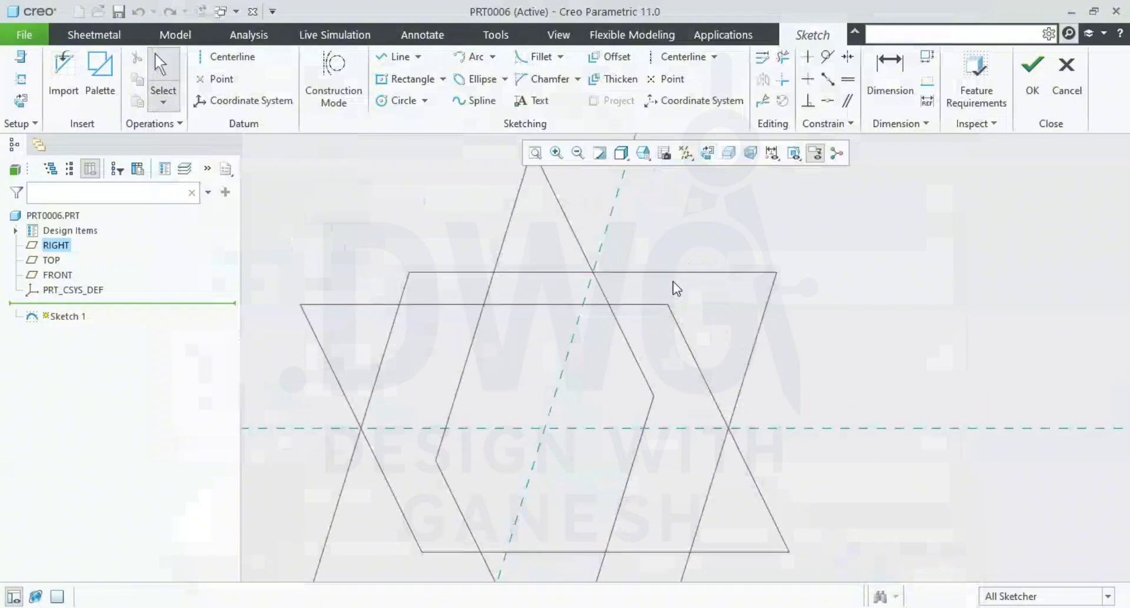
{"action": "scroll", "coordinate": [664, 288], "scroll_direction": "up", "scroll_amount": 1}
{"action": "mouse_move", "coordinate": [686, 301]}
{"action": "middle_mouse_down", "text": "shift"}
{"action": "mouse_move", "coordinate": [672, 289]}
{"action": "mouse_move", "coordinate": [729, 292]}
{"action": "middle_mouse_up", "text": "shift"}
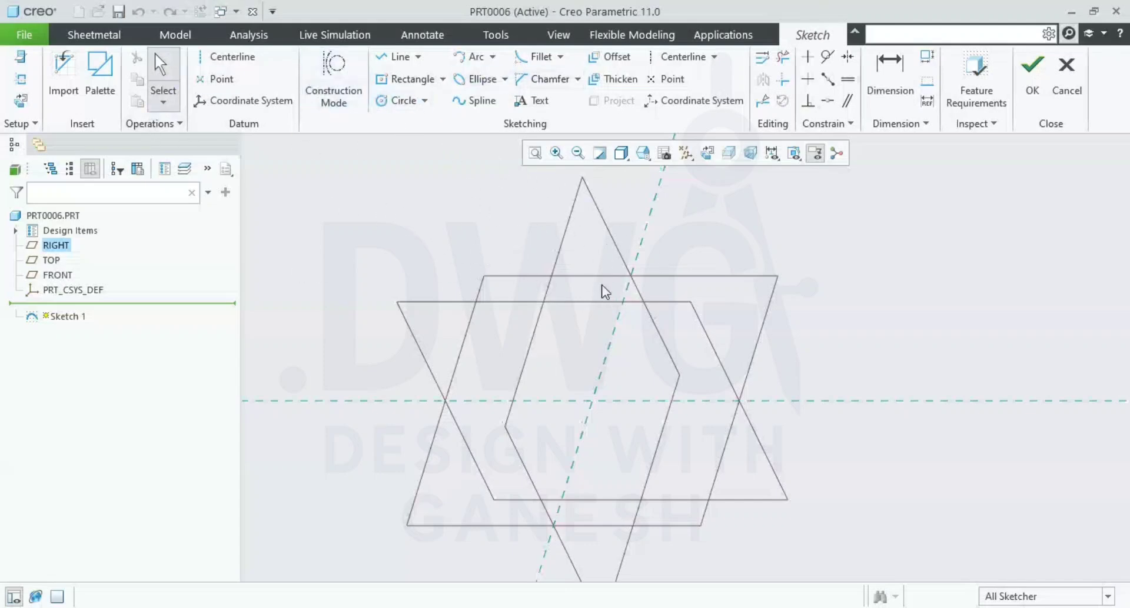
{"action": "mouse_move", "coordinate": [706, 351]}
{"action": "middle_mouse_down", "text": "shift"}
{"action": "mouse_move", "coordinate": [752, 366]}
{"action": "mouse_move", "coordinate": [776, 360]}
{"action": "middle_mouse_up", "text": "shift"}
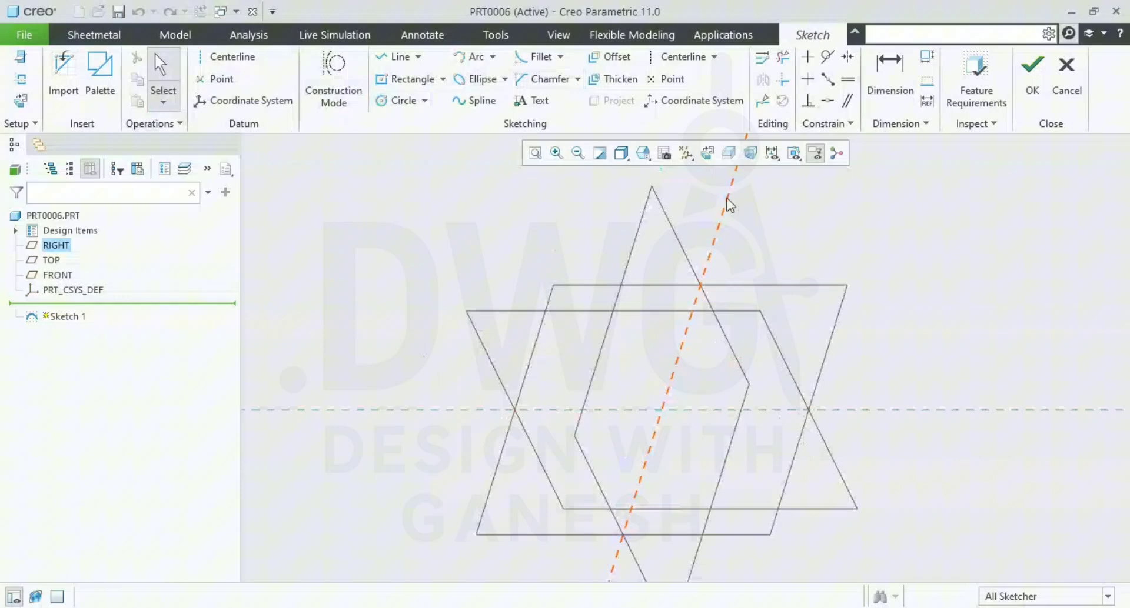
{"action": "left_click", "coordinate": [707, 154]}
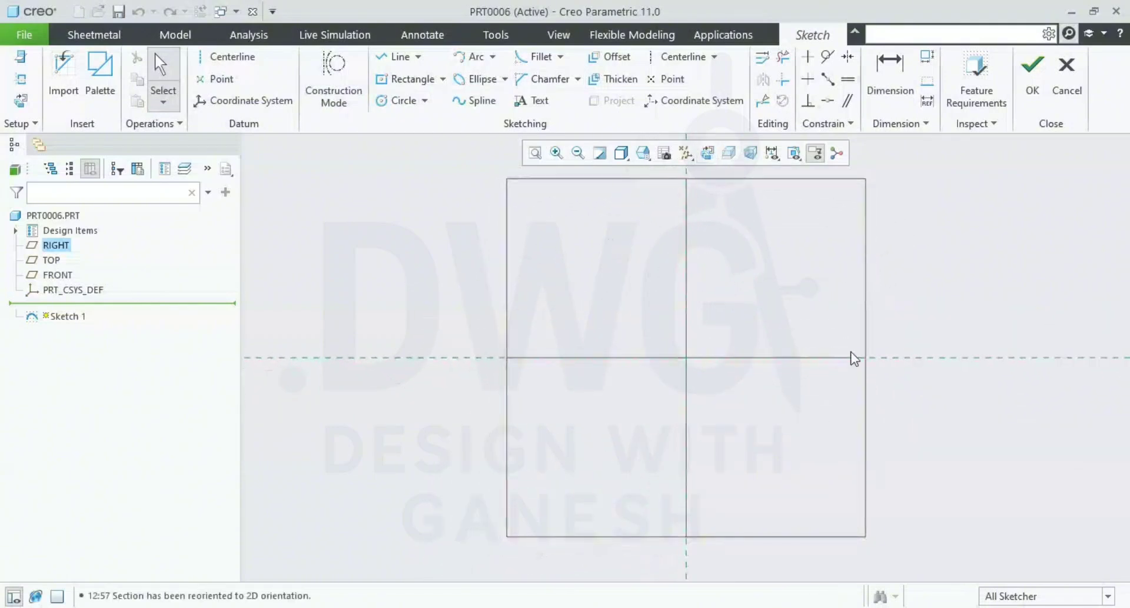
{"action": "left_click", "coordinate": [410, 79]}
{"action": "left_click", "coordinate": [697, 358]}
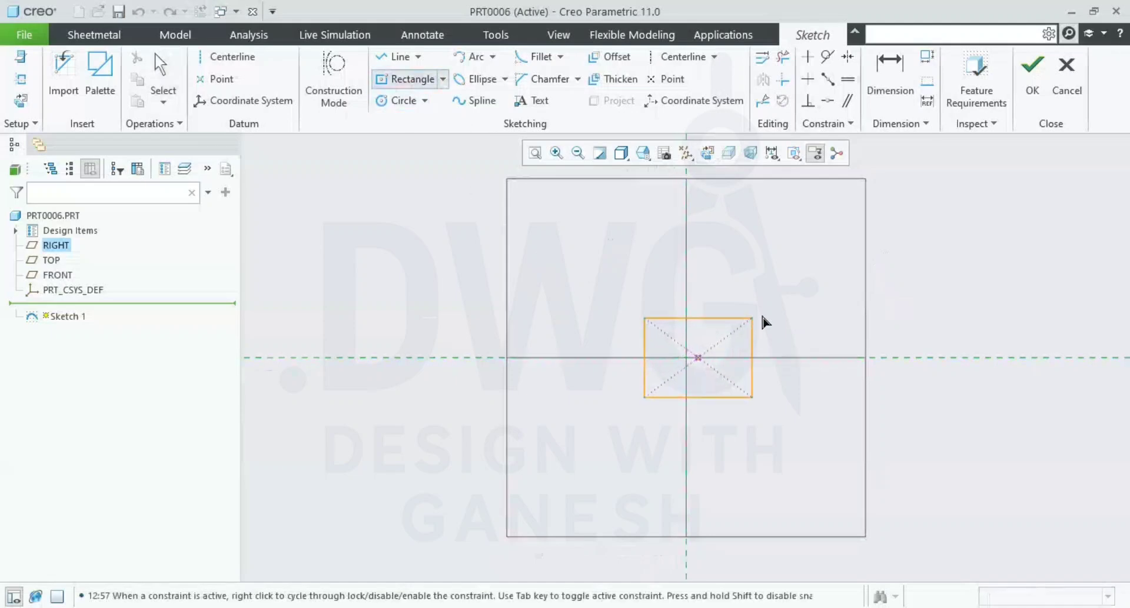
{"action": "middle_click", "coordinate": [786, 295]}
{"action": "middle_click", "coordinate": [787, 296]}
Sketch a center rectangle on the origin and resize it to about 362 mm wide and 185 mm high
{"action": "left_click", "coordinate": [390, 79]}
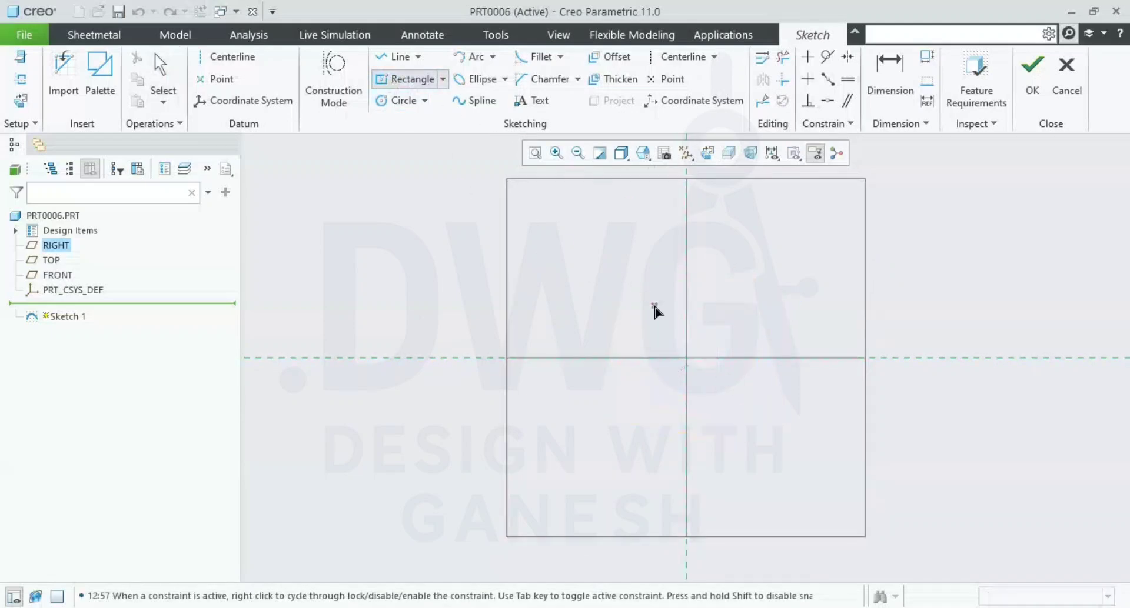
{"action": "left_click", "coordinate": [686, 357]}
{"action": "left_click", "coordinate": [784, 274]}
{"action": "middle_click", "coordinate": [1003, 272]}
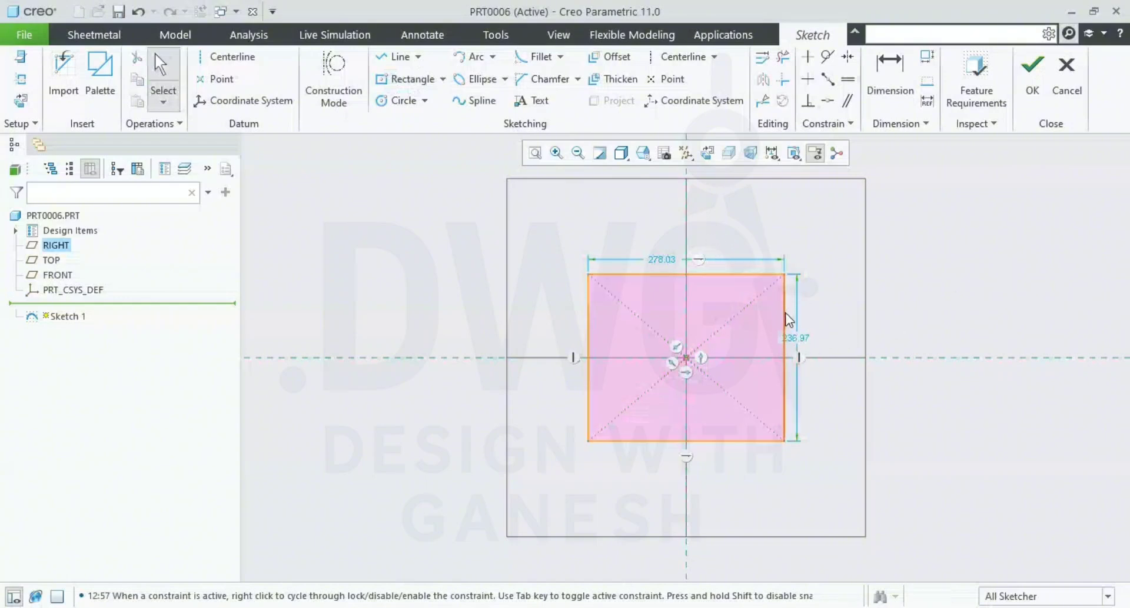
{"action": "left_click_drag", "start_coordinate": [785, 313], "coordinate": [814, 322]}
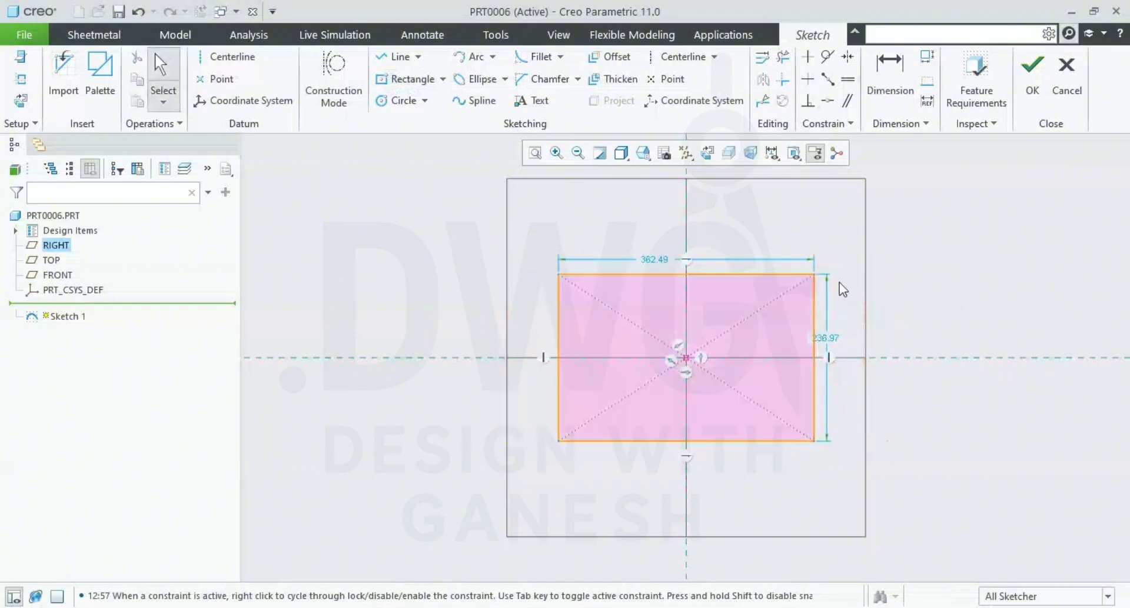
{"action": "left_click_drag", "start_coordinate": [783, 274], "coordinate": [757, 293]}
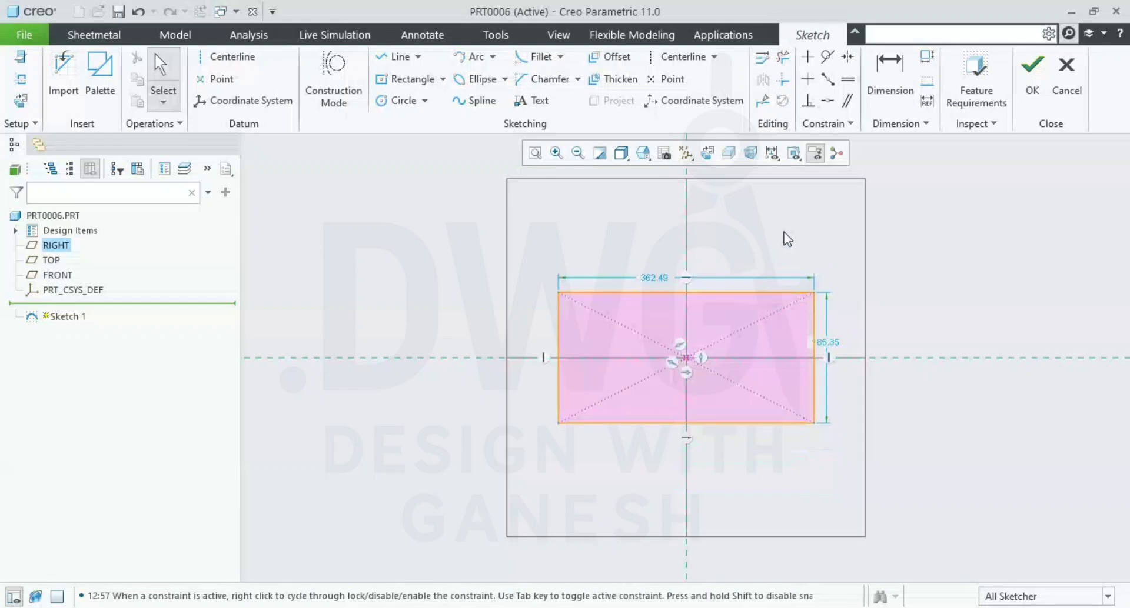
Set the rectangle's height to 20 mm
{"action": "middle_click_drag", "start_coordinate": [852, 352], "coordinate": [804, 339], "text": "shift"}
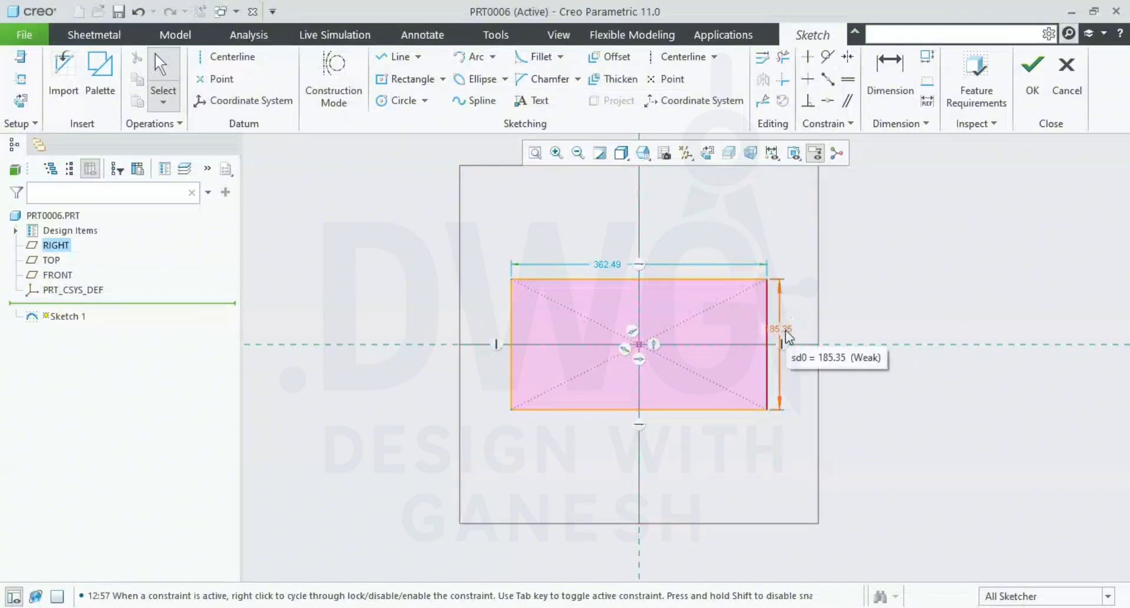
{"action": "double_click", "coordinate": [789, 328]}
{"action": "type", "text": "2"}
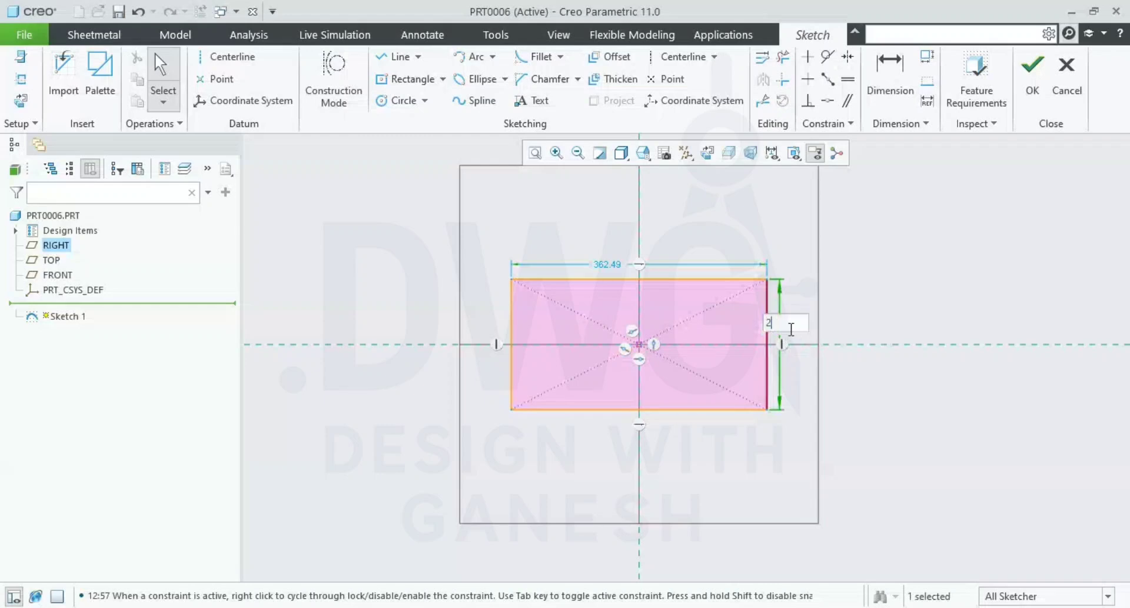
{"action": "type", "text": "0"}
{"action": "key", "text": "Return"}
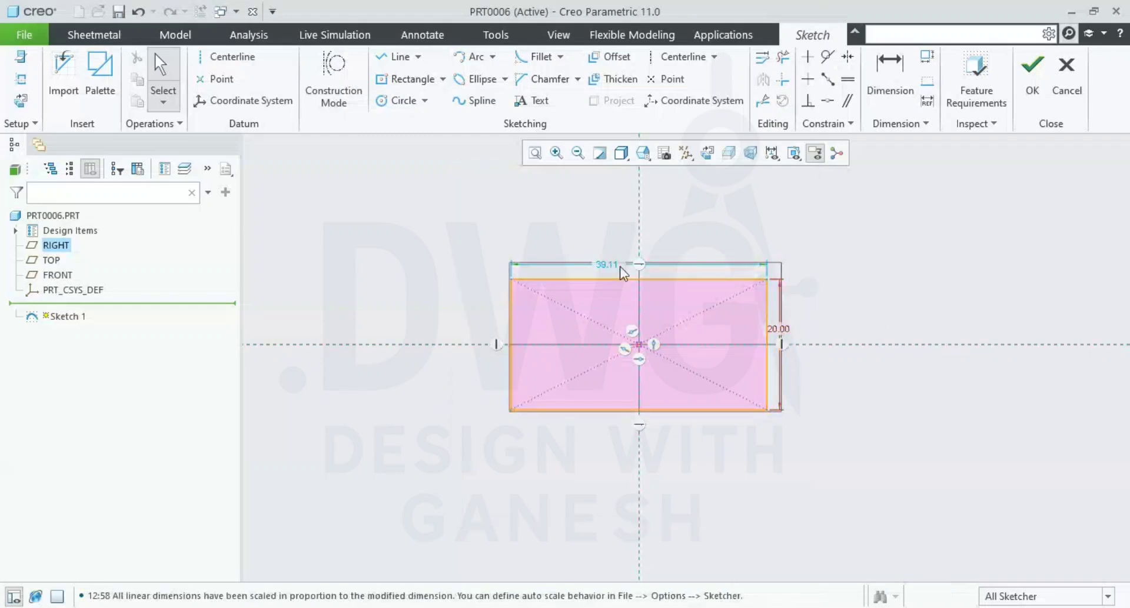
Try a 30 mm width for the rectangle and undo that width change
{"action": "double_click", "coordinate": [619, 267]}
{"action": "type", "text": "30"}
{"action": "key", "text": "Return"}
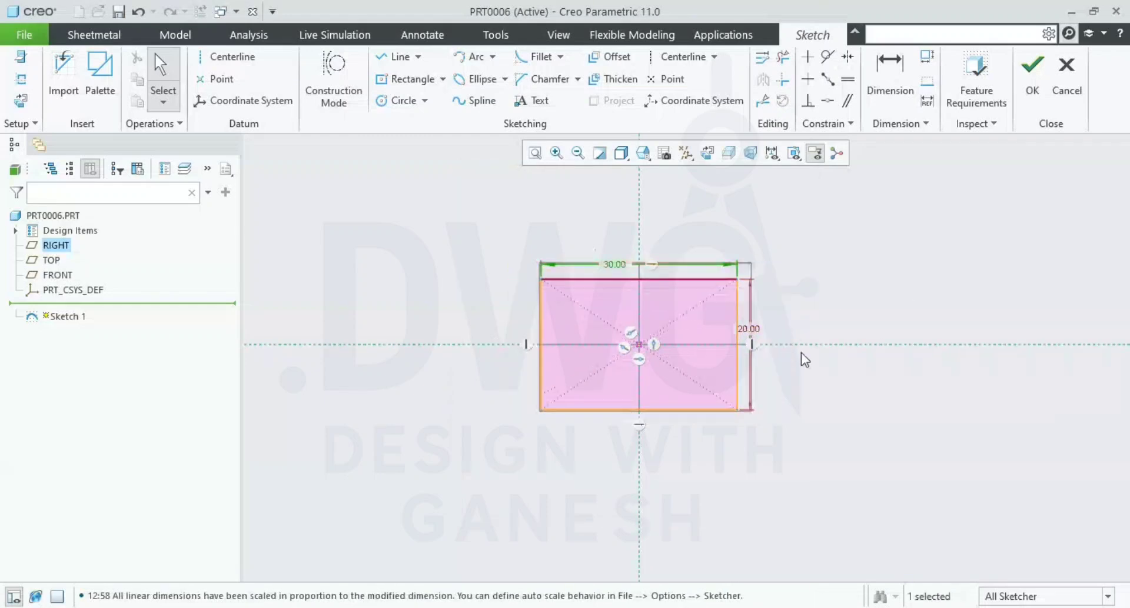
{"action": "left_click", "coordinate": [867, 294]}
{"action": "scroll", "coordinate": [718, 379], "scroll_direction": "down", "scroll_amount": 1}
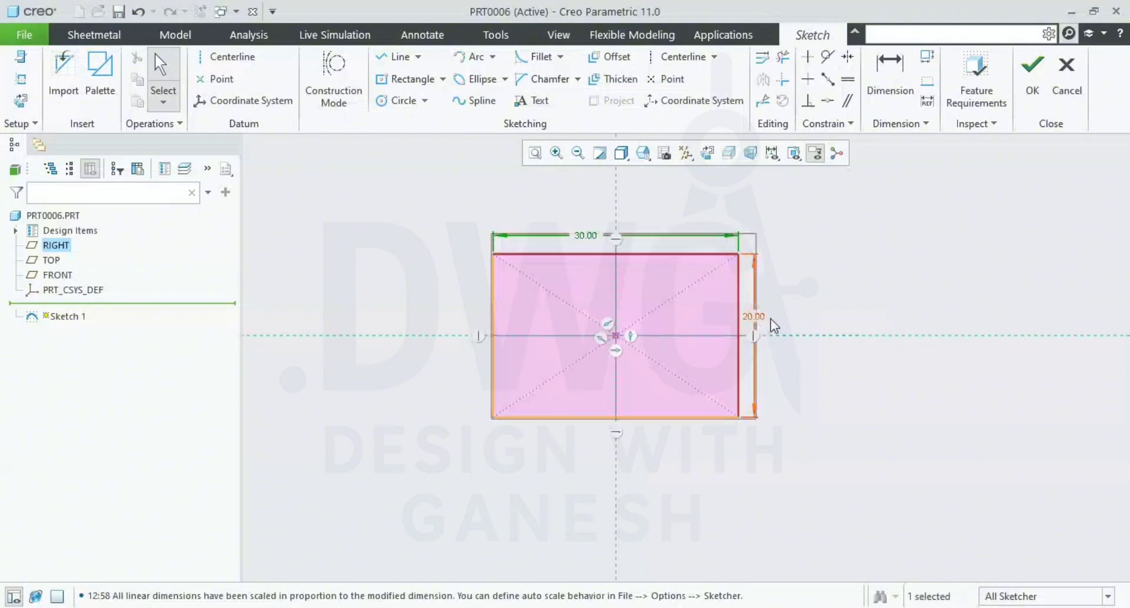
{"action": "left_click", "coordinate": [864, 306]}
{"action": "key", "text": "ctrl+z"}
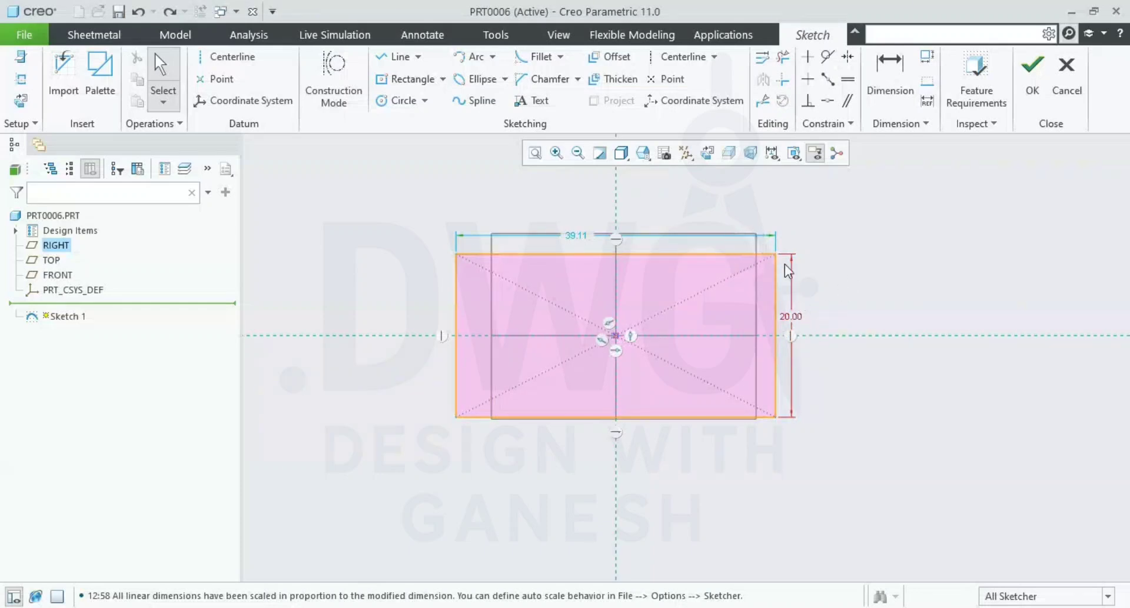
Inspect the lock option of the rectangle's height dimension and of its width dimension
{"action": "left_click", "coordinate": [793, 317]}
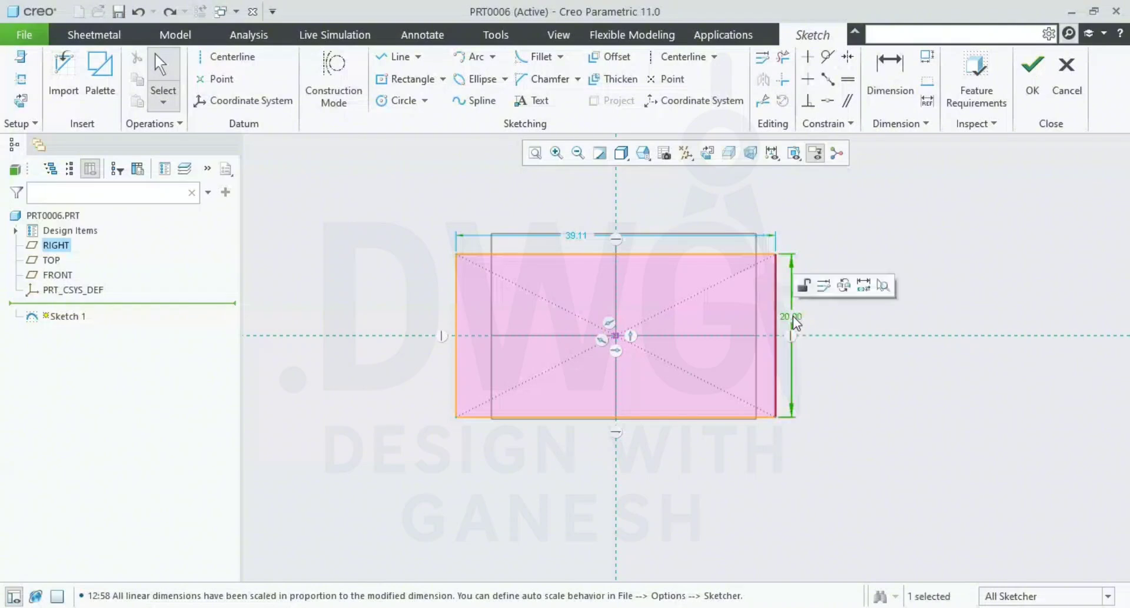
{"action": "left_click", "coordinate": [806, 287]}
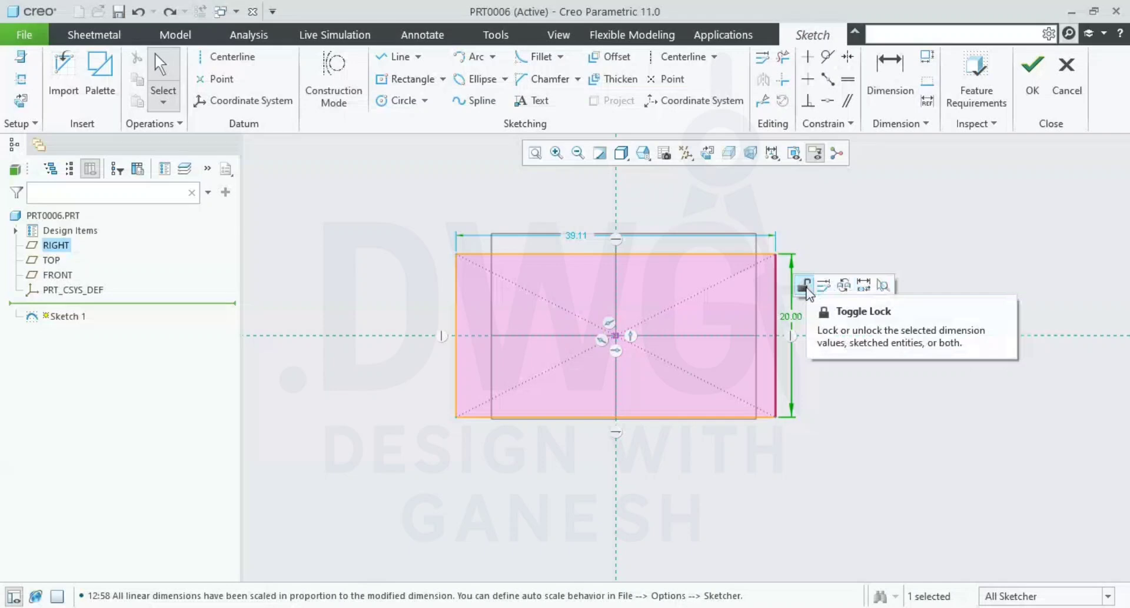
{"action": "left_click", "coordinate": [838, 231]}
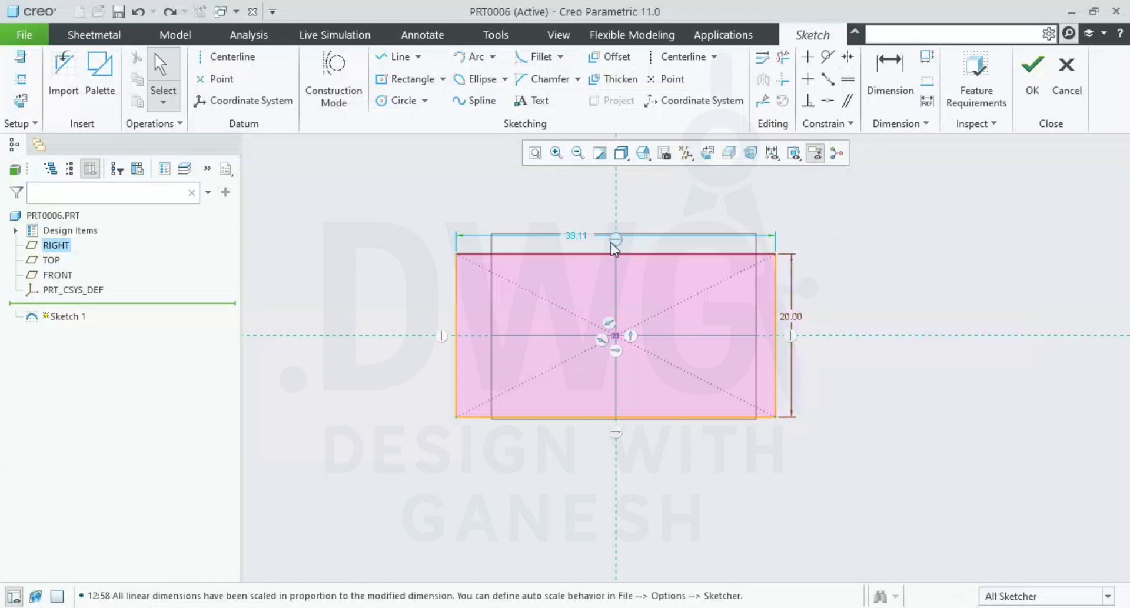
{"action": "left_click", "coordinate": [571, 238]}
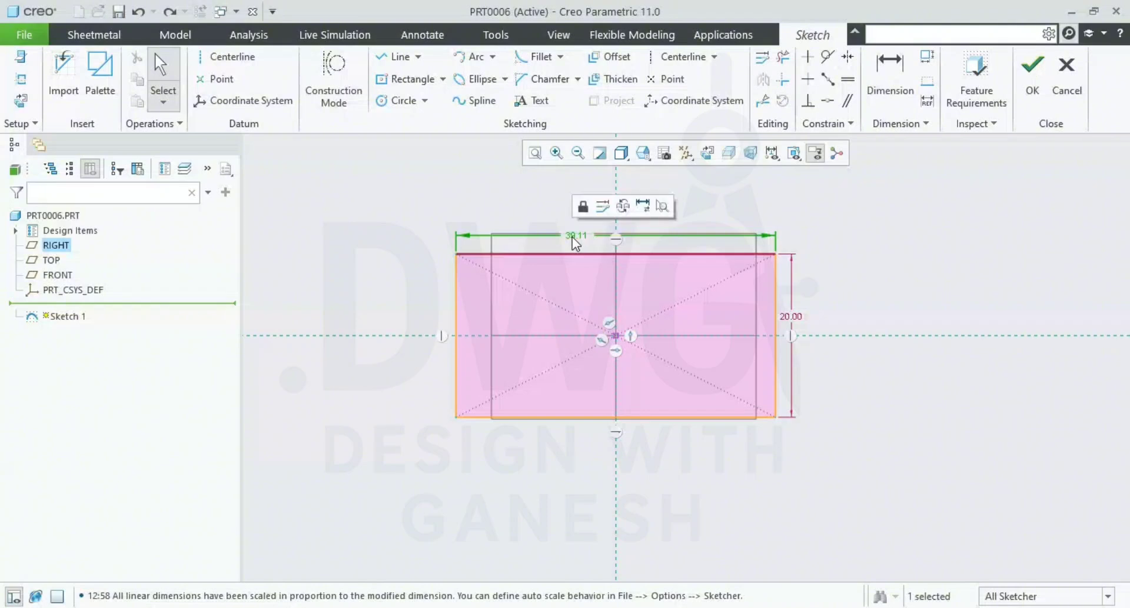
{"action": "left_click", "coordinate": [531, 212]}
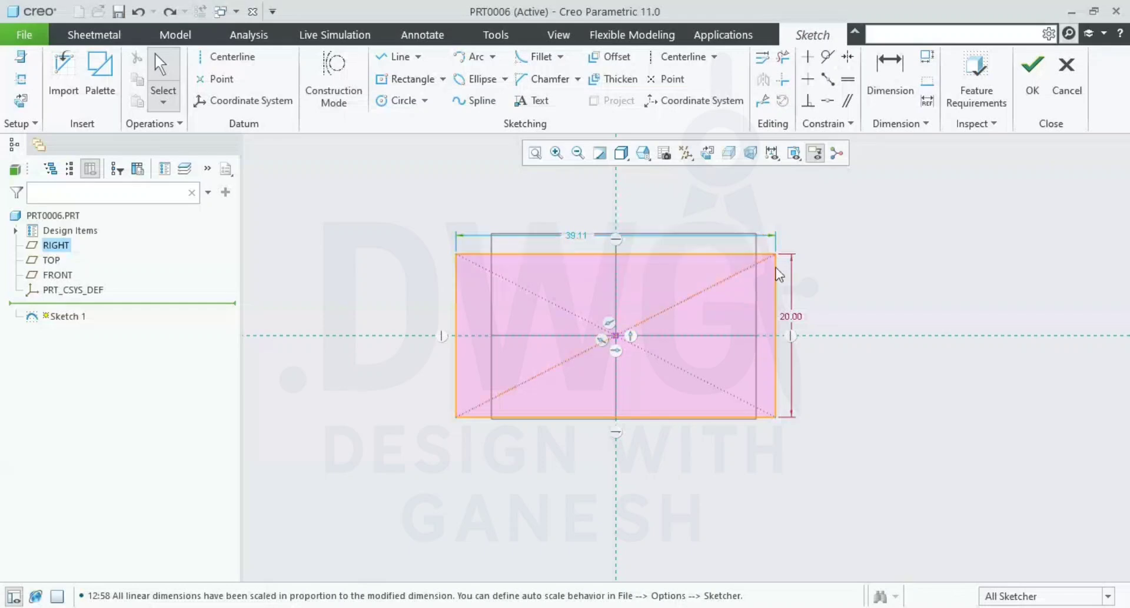
Narrow the rectangle to about 35.8 mm wide and set its width to 40 mm
{"action": "mouse_move", "coordinate": [775, 280]}
{"action": "left_mouse_down"}
{"action": "mouse_move", "coordinate": [867, 303]}
{"action": "mouse_move", "coordinate": [713, 294]}
{"action": "mouse_move", "coordinate": [833, 301]}
{"action": "mouse_move", "coordinate": [728, 298]}
{"action": "mouse_move", "coordinate": [721, 308]}
{"action": "mouse_move", "coordinate": [759, 297]}
{"action": "left_mouse_up"}
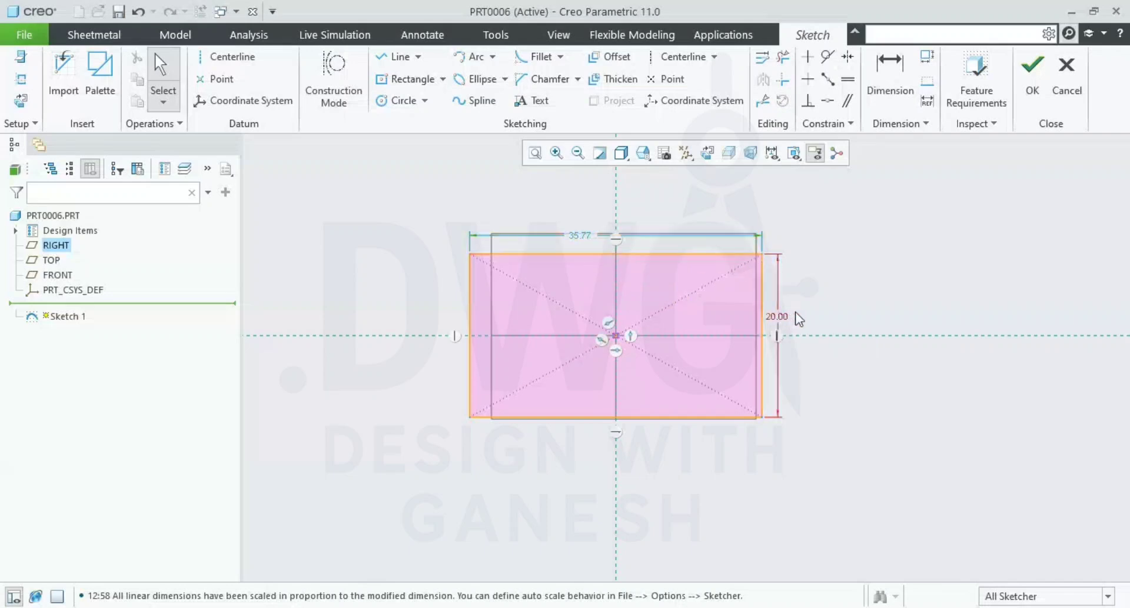
{"action": "double_click", "coordinate": [576, 238]}
{"action": "type", "text": "40"}
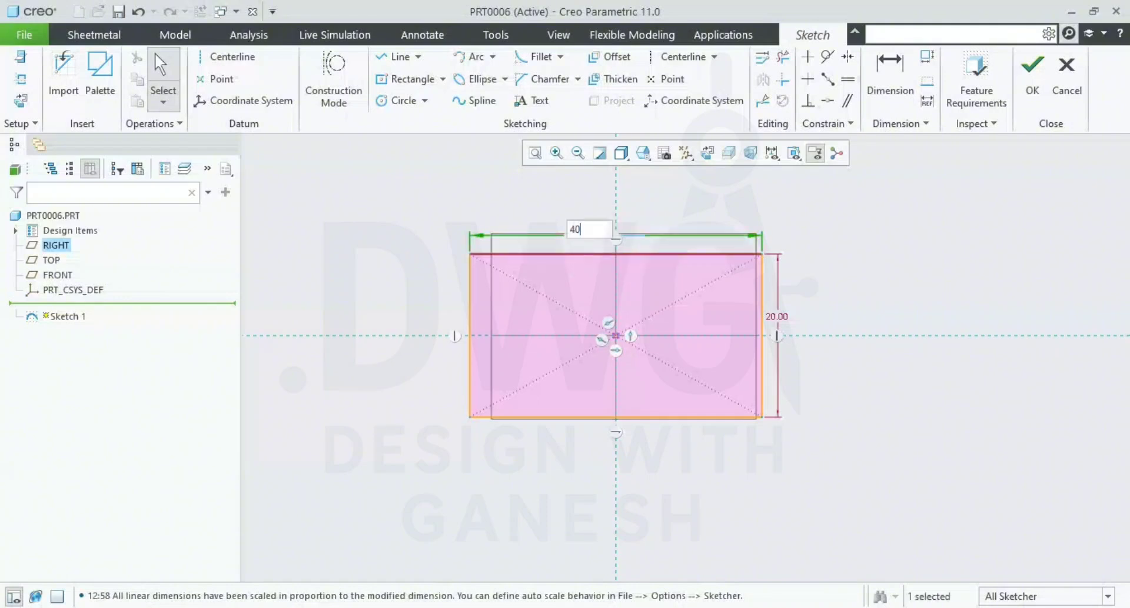
{"action": "key", "text": "Return"}
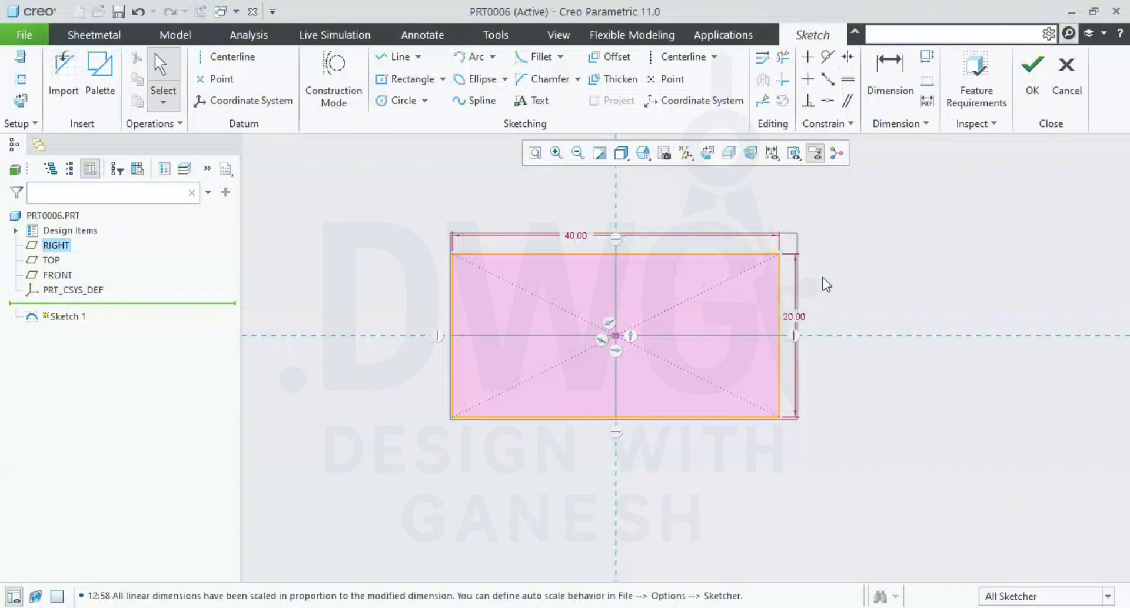
Unlock the rectangle's 20 mm height dimension
{"action": "scroll", "coordinate": [814, 296], "scroll_direction": "up", "scroll_amount": 1}
{"action": "middle_click_drag", "start_coordinate": [827, 309], "coordinate": [860, 316], "text": "shift"}
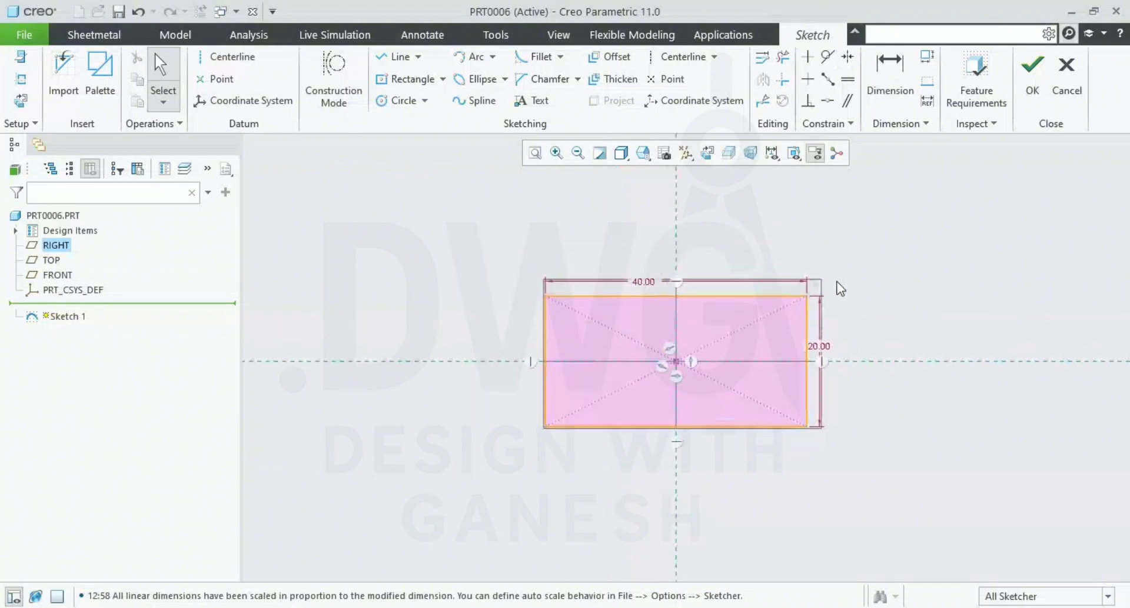
{"action": "scroll", "coordinate": [812, 350], "scroll_direction": "down", "scroll_amount": 3}
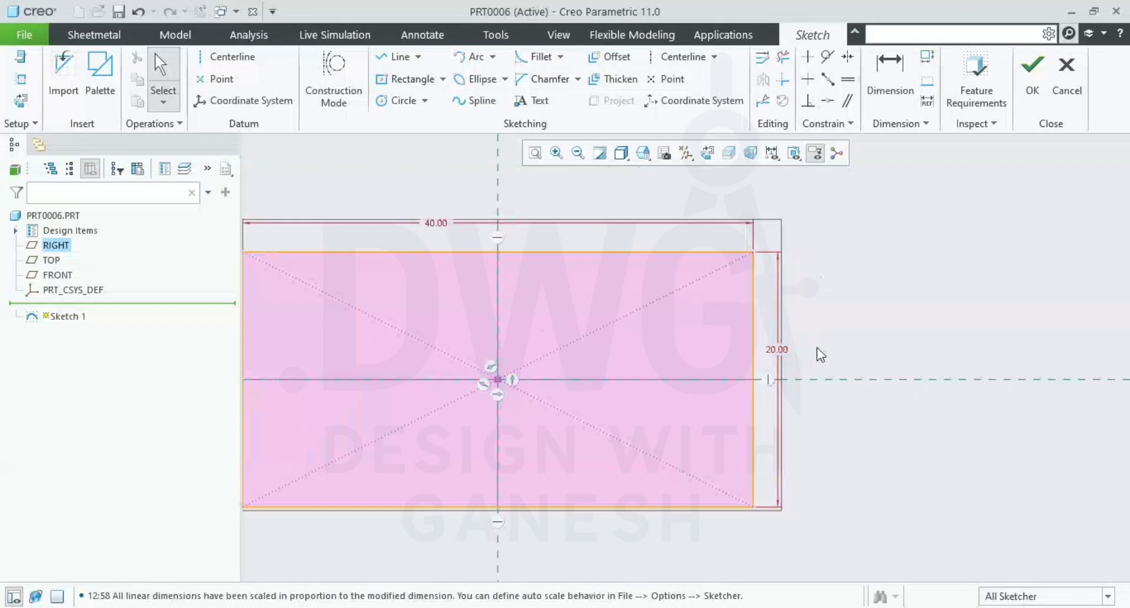
{"action": "scroll", "coordinate": [816, 348], "scroll_direction": "up", "scroll_amount": 1}
{"action": "middle_click_drag", "start_coordinate": [832, 353], "coordinate": [862, 326], "text": "shift"}
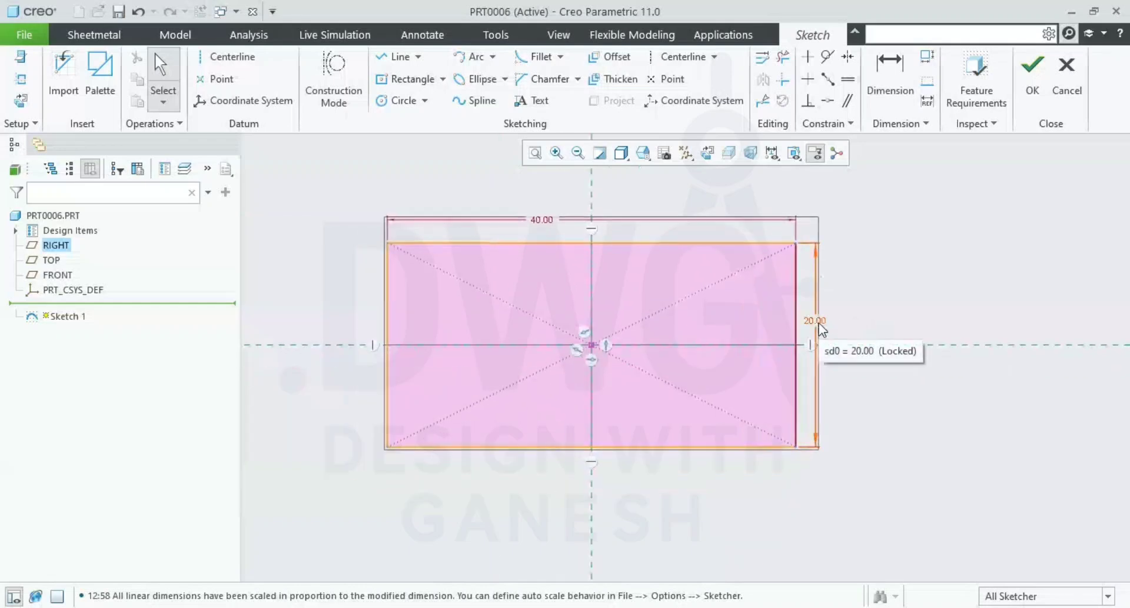
{"action": "left_click", "coordinate": [817, 325]}
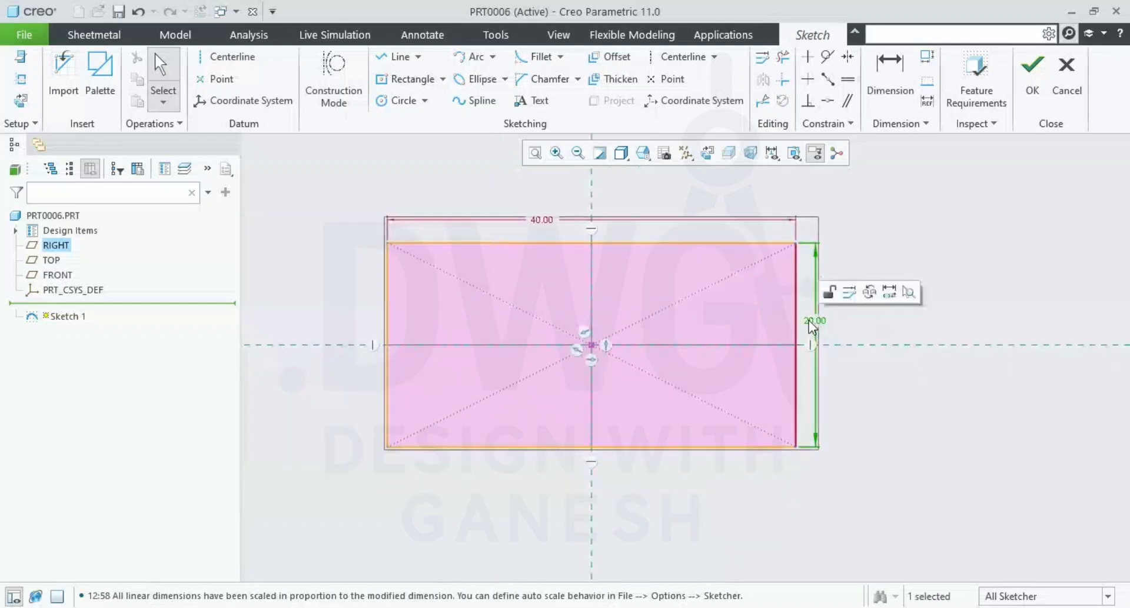
{"action": "left_click", "coordinate": [863, 327]}
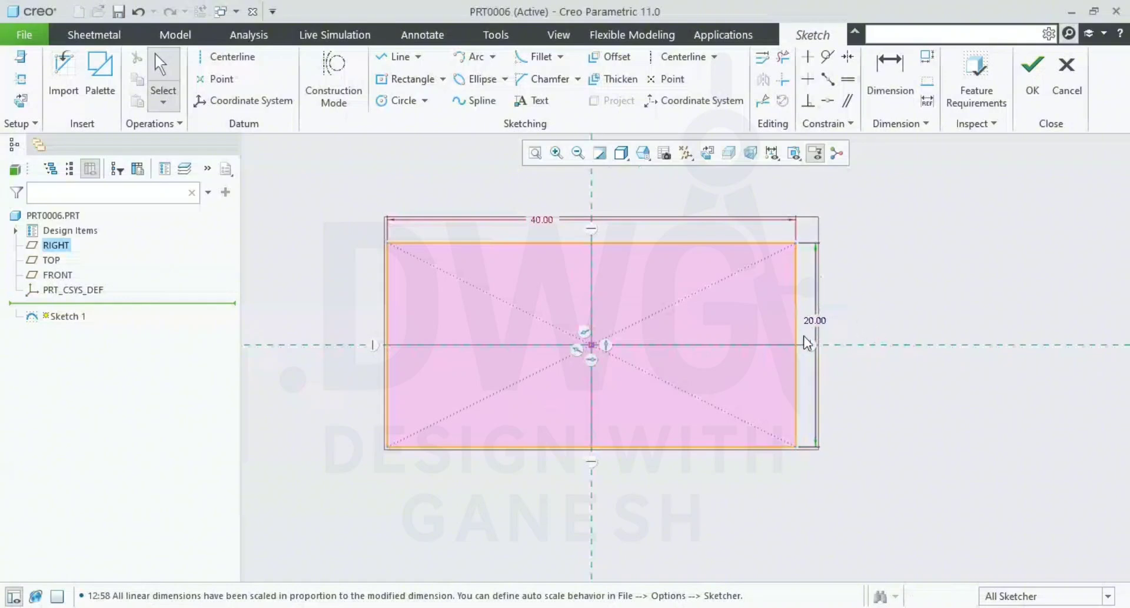
Select and release the height dimension, and try to move the rectangle's right edge freehand
{"action": "scroll", "coordinate": [818, 330], "scroll_direction": "down", "scroll_amount": 2}
{"action": "scroll", "coordinate": [812, 329], "scroll_direction": "up", "scroll_amount": 1}
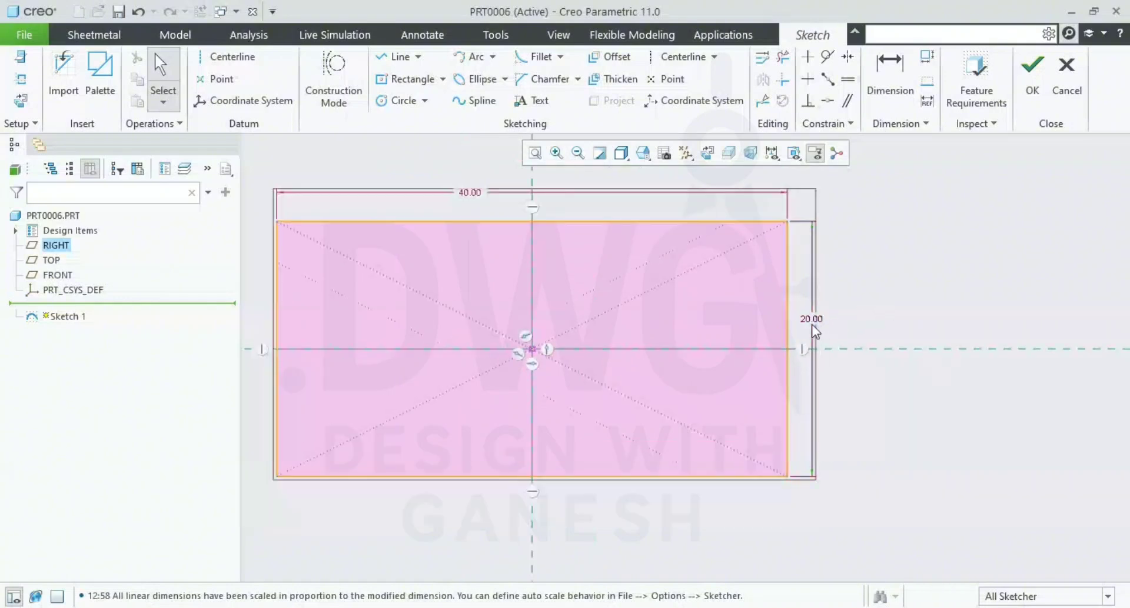
{"action": "left_click", "coordinate": [814, 319]}
{"action": "left_click", "coordinate": [852, 302]}
{"action": "left_click", "coordinate": [788, 318]}
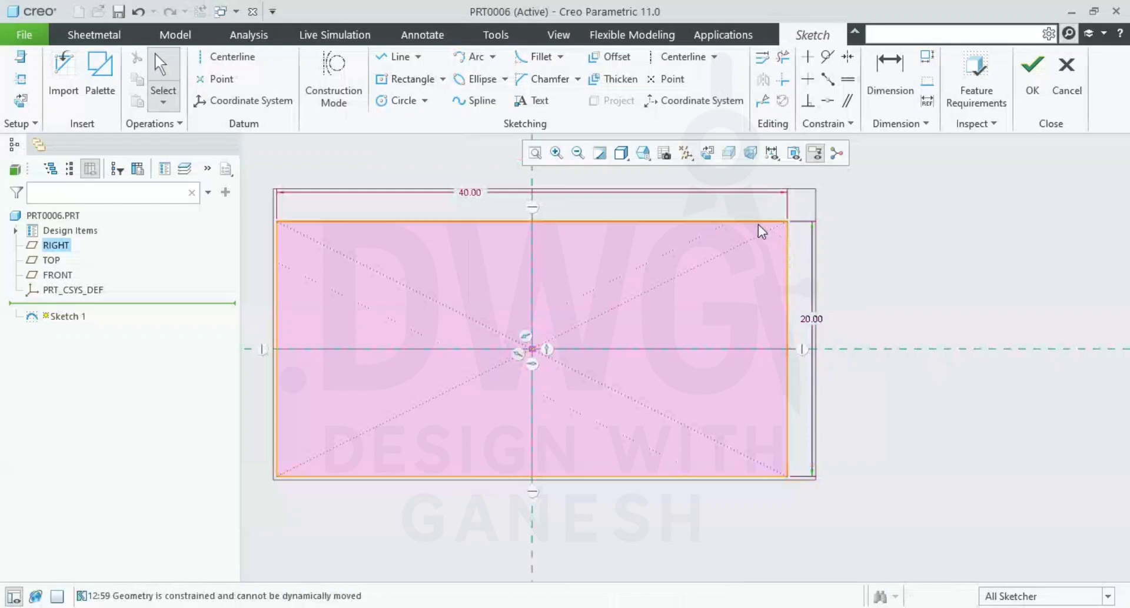
Reduce the rectangle's height freehand to about 14 mm by moving its upper edge toward the center
{"action": "left_click_drag", "start_coordinate": [757, 223], "coordinate": [778, 251]}
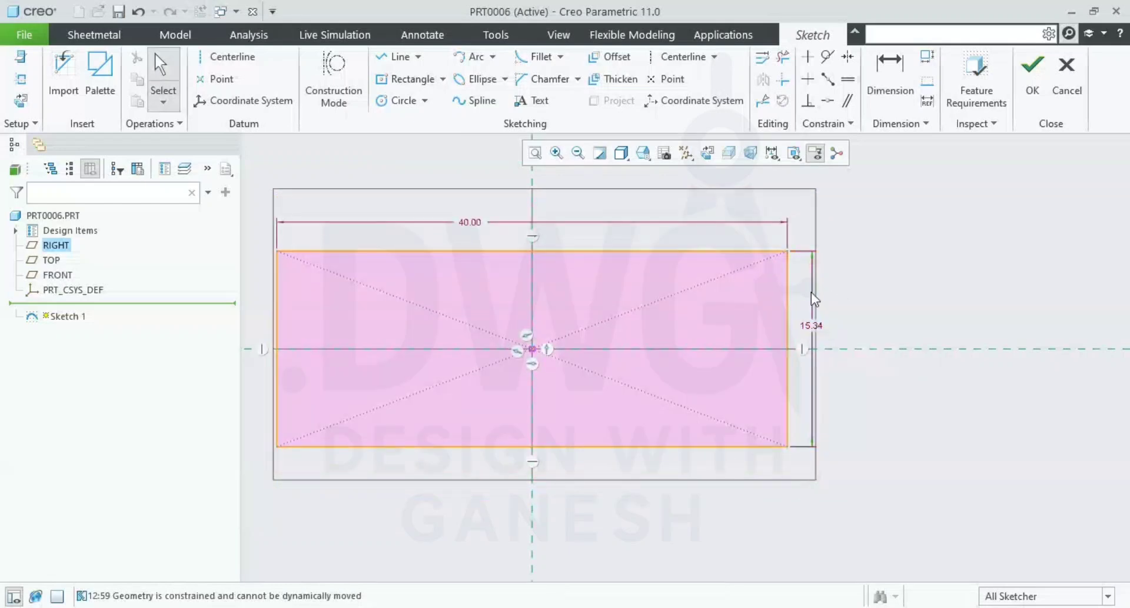
{"action": "mouse_move", "coordinate": [713, 251]}
{"action": "left_mouse_down"}
{"action": "mouse_move", "coordinate": [708, 213]}
{"action": "mouse_move", "coordinate": [701, 275]}
{"action": "mouse_move", "coordinate": [703, 261]}
{"action": "left_mouse_up"}
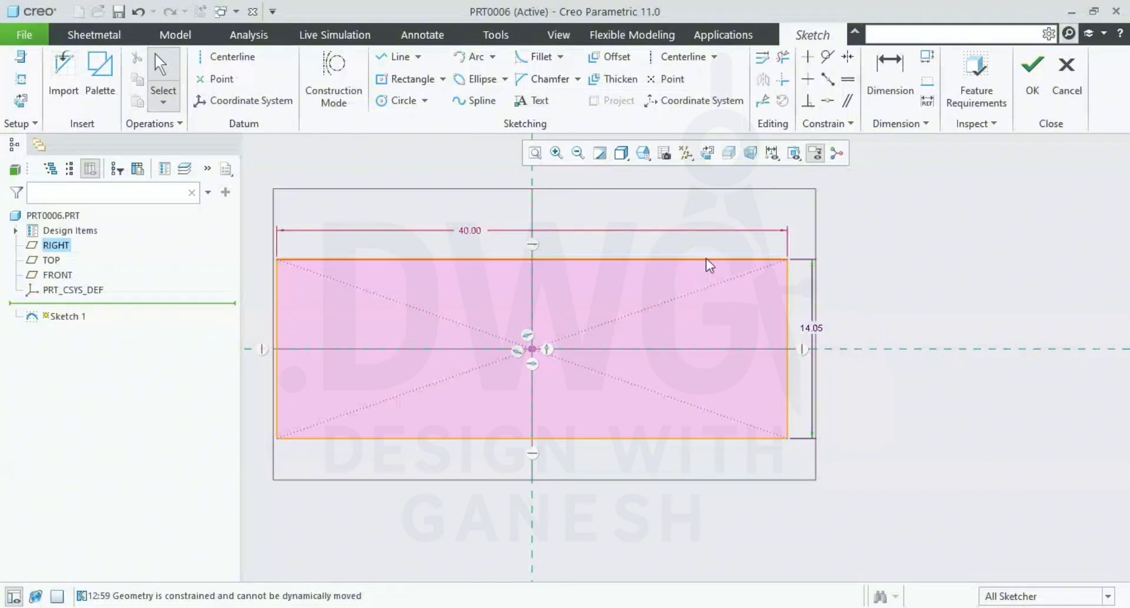
Lock the rectangle's height dimension and set its value to 20 mm
{"action": "left_click", "coordinate": [809, 329]}
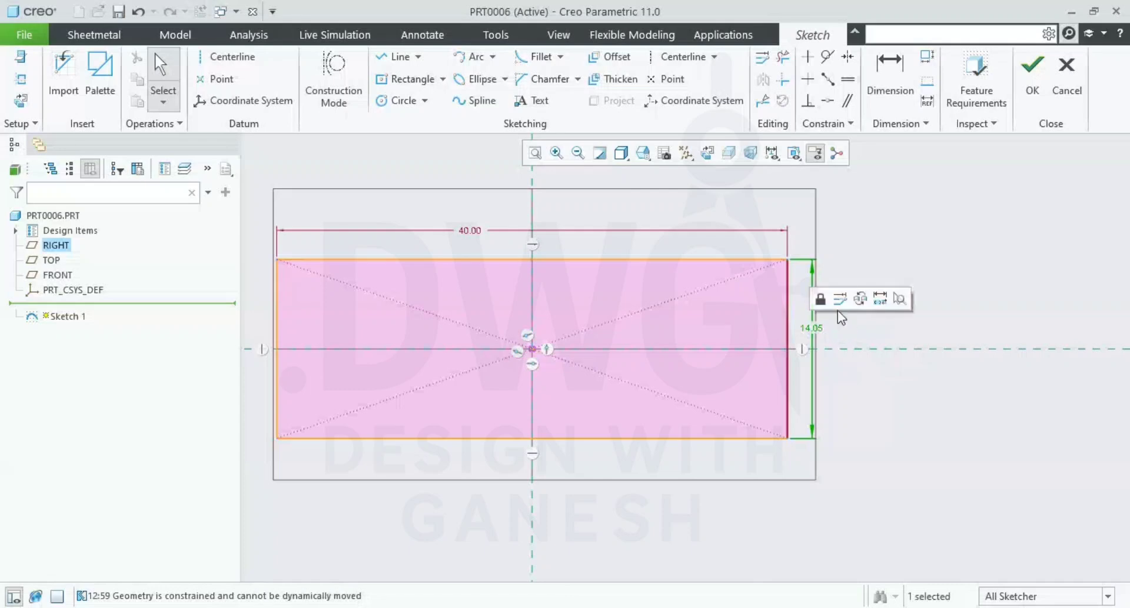
{"action": "left_click", "coordinate": [822, 300]}
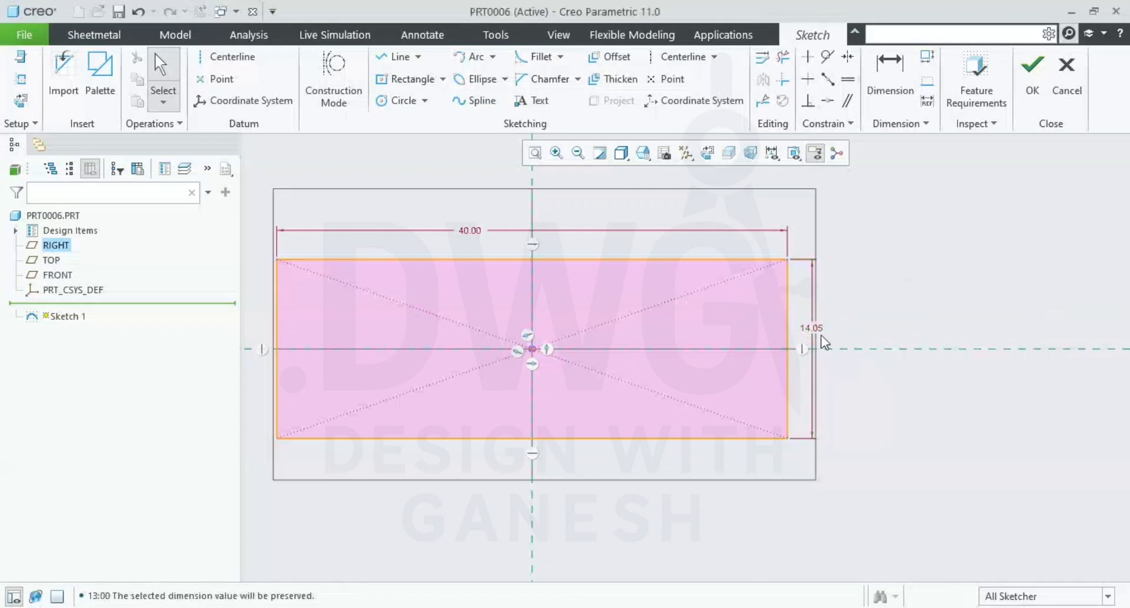
{"action": "double_click", "coordinate": [807, 328]}
{"action": "type", "text": "20"}
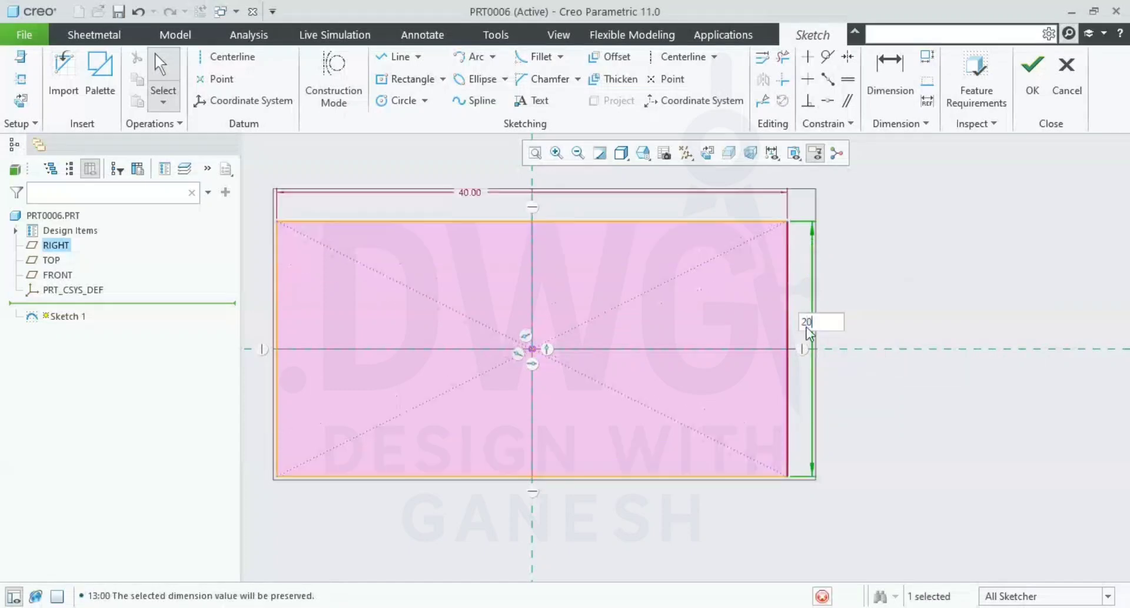
{"action": "key", "text": "Return"}
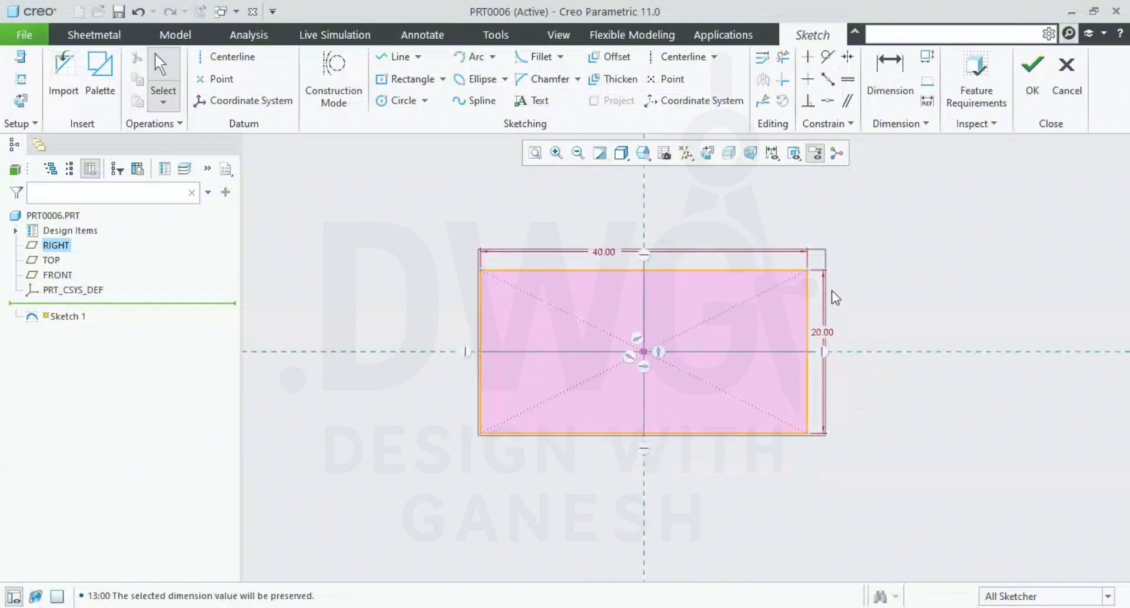
Examine the Sketcher option that automatically locks user defined dimensions, and leave the program options without changing anything
{"action": "middle_click_drag", "start_coordinate": [887, 311], "coordinate": [830, 311], "text": "shift"}
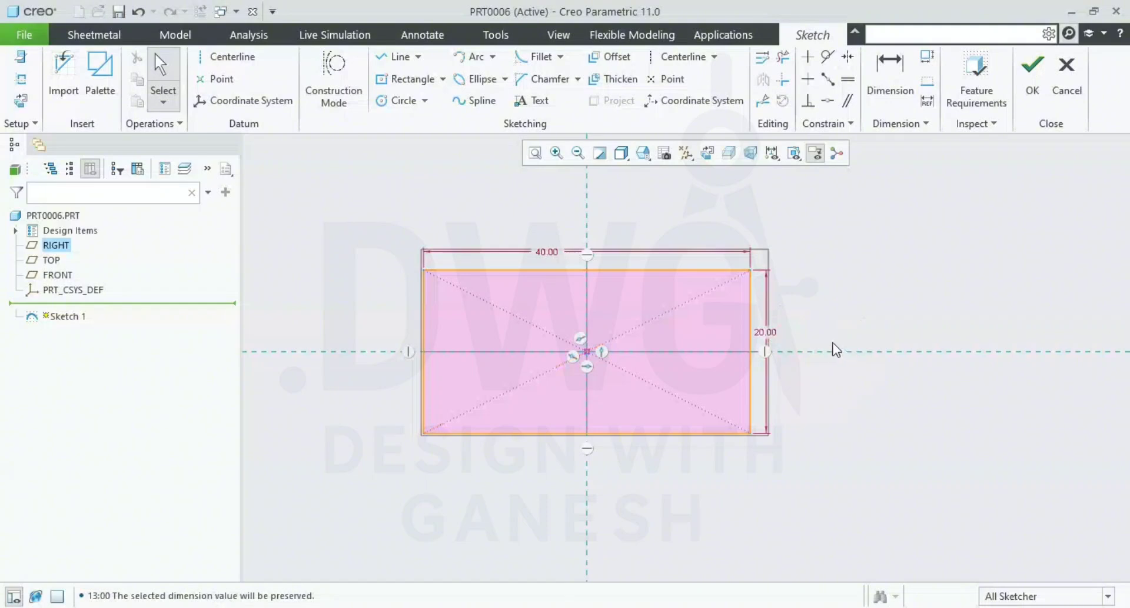
{"action": "scroll", "coordinate": [835, 350], "scroll_direction": "down", "scroll_amount": 2}
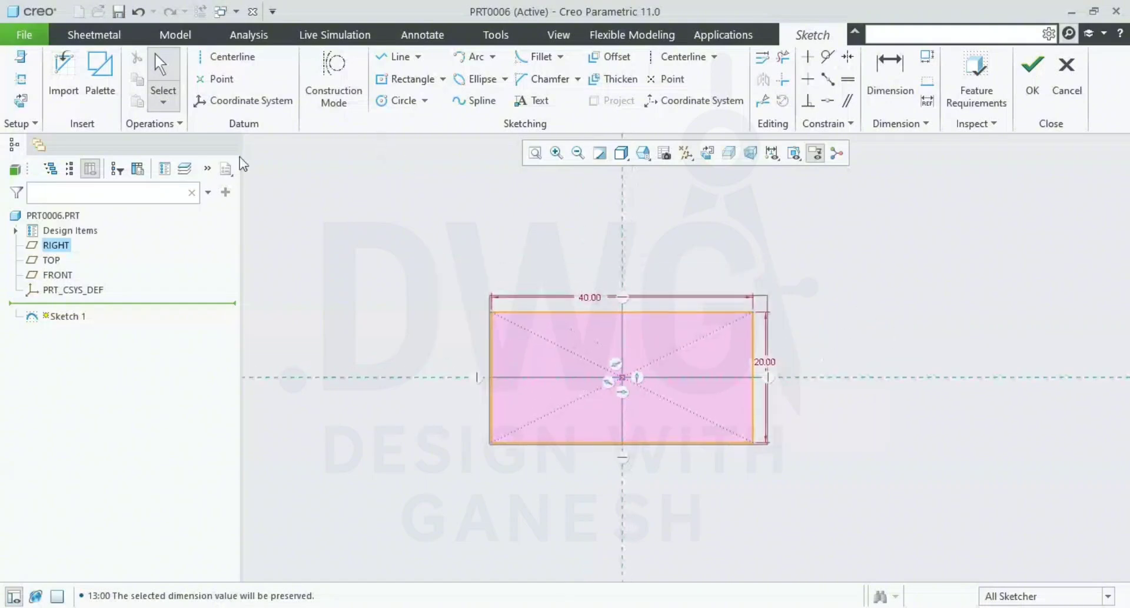
{"action": "left_click", "coordinate": [32, 35]}
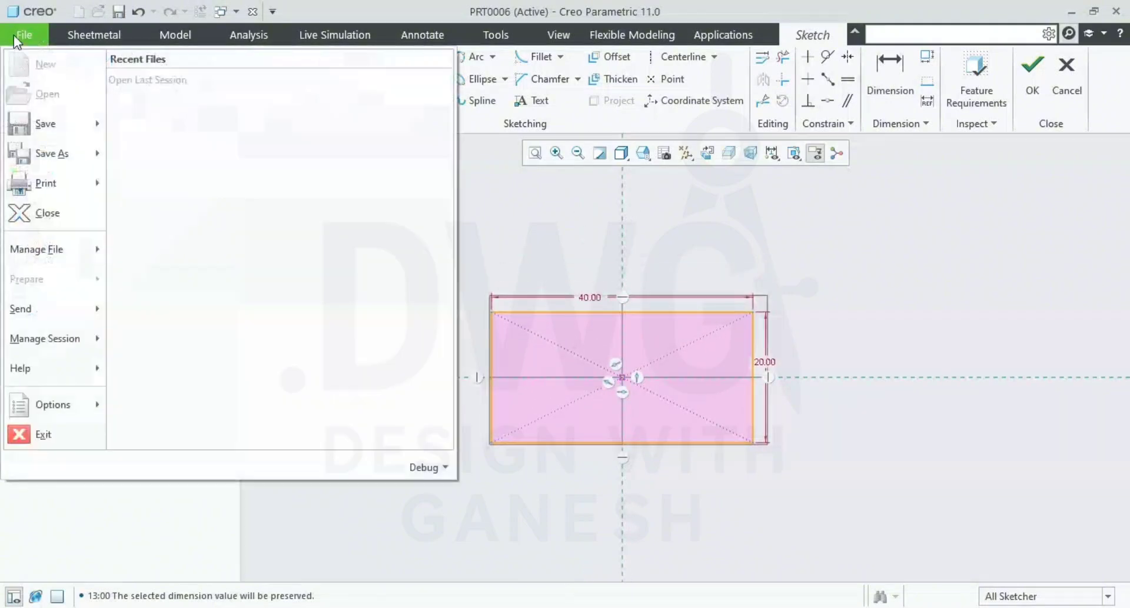
{"action": "left_click", "coordinate": [52, 404]}
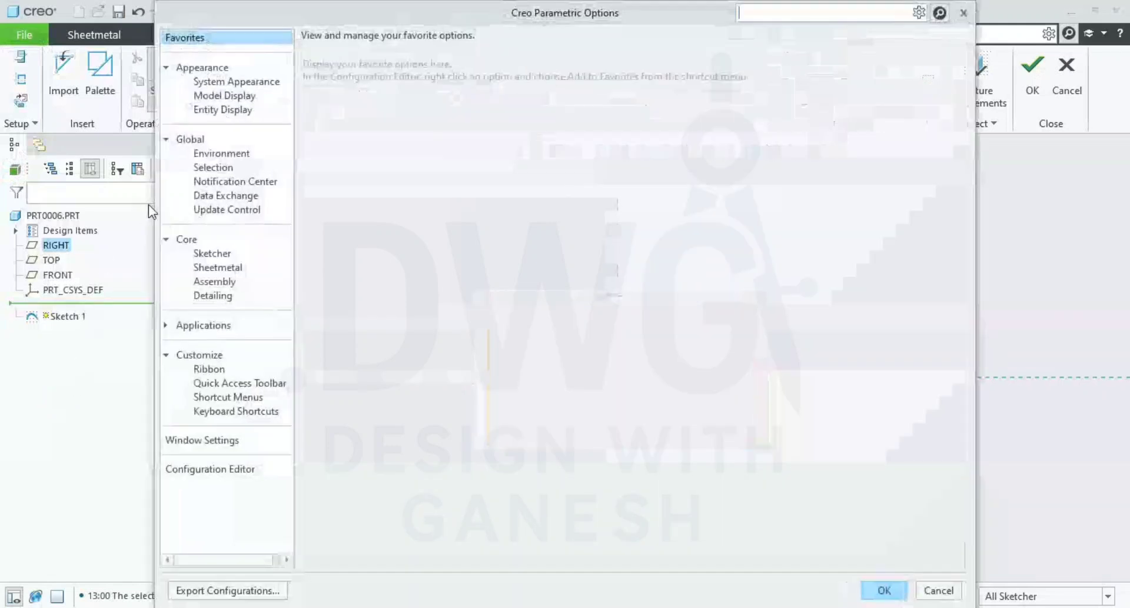
{"action": "left_click", "coordinate": [211, 253]}
{"action": "scroll", "coordinate": [842, 255], "scroll_direction": "down", "scroll_amount": 3}
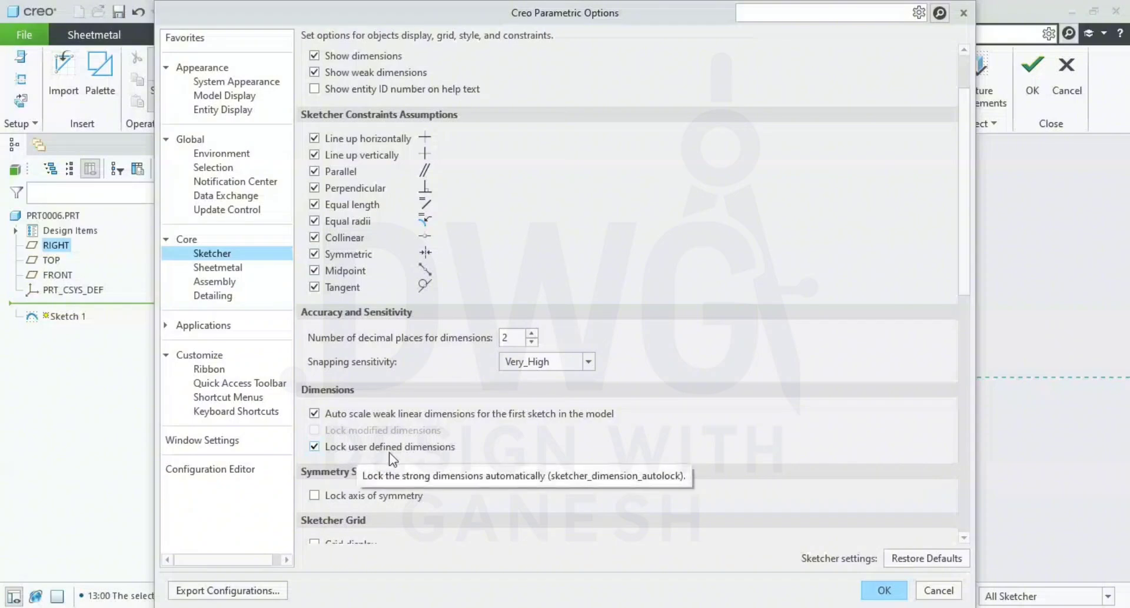
{"action": "left_click", "coordinate": [936, 589]}
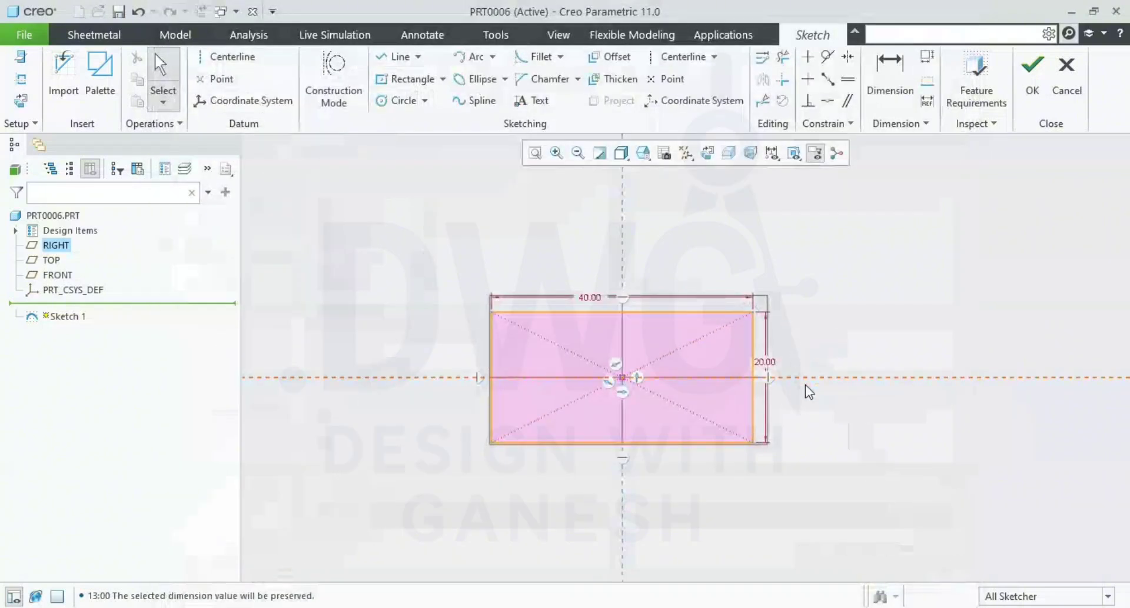
Accept the rectangle sketch and return the model to the default orientation
{"action": "scroll", "coordinate": [812, 397], "scroll_direction": "up", "scroll_amount": 1}
{"action": "middle_click_drag", "start_coordinate": [800, 401], "coordinate": [746, 412], "text": "shift"}
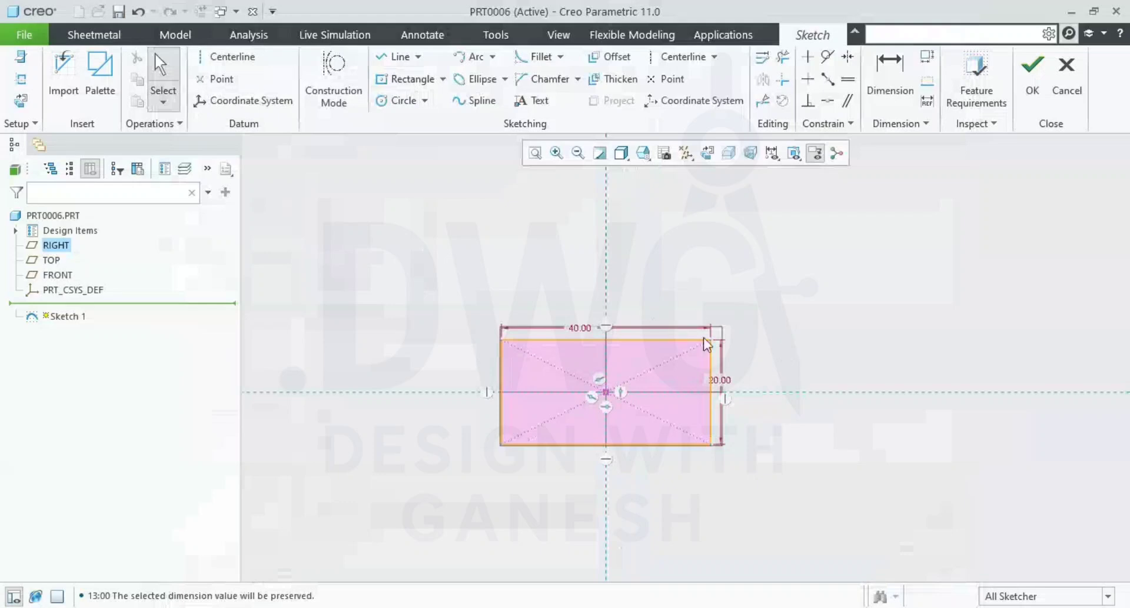
{"action": "scroll", "coordinate": [701, 337], "scroll_direction": "down", "scroll_amount": 2}
{"action": "scroll", "coordinate": [689, 381], "scroll_direction": "up", "scroll_amount": 2}
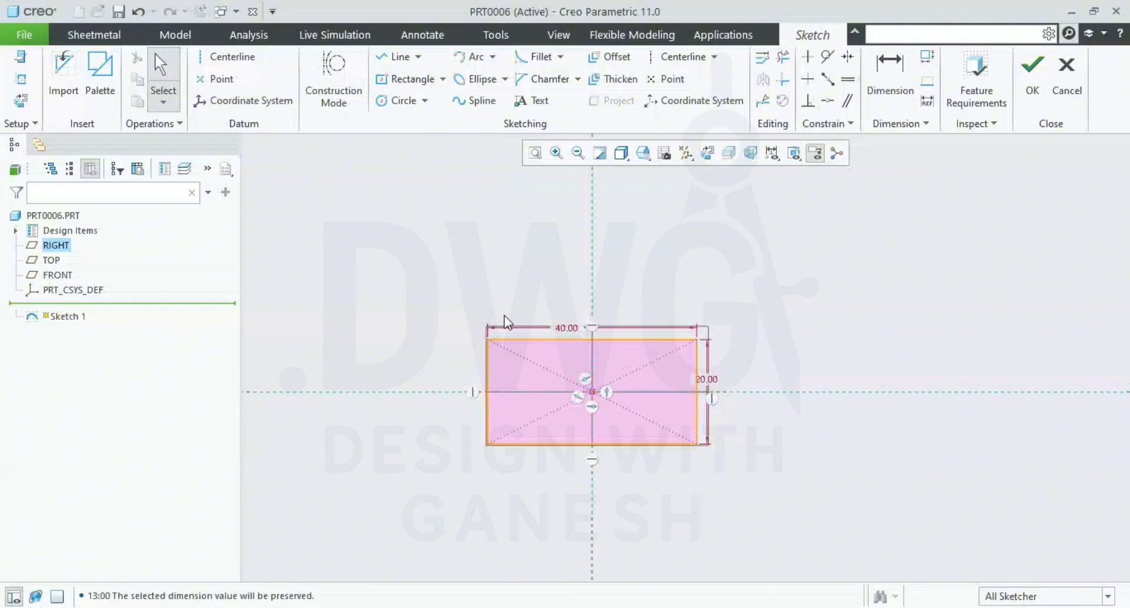
{"action": "left_click", "coordinate": [1032, 75]}
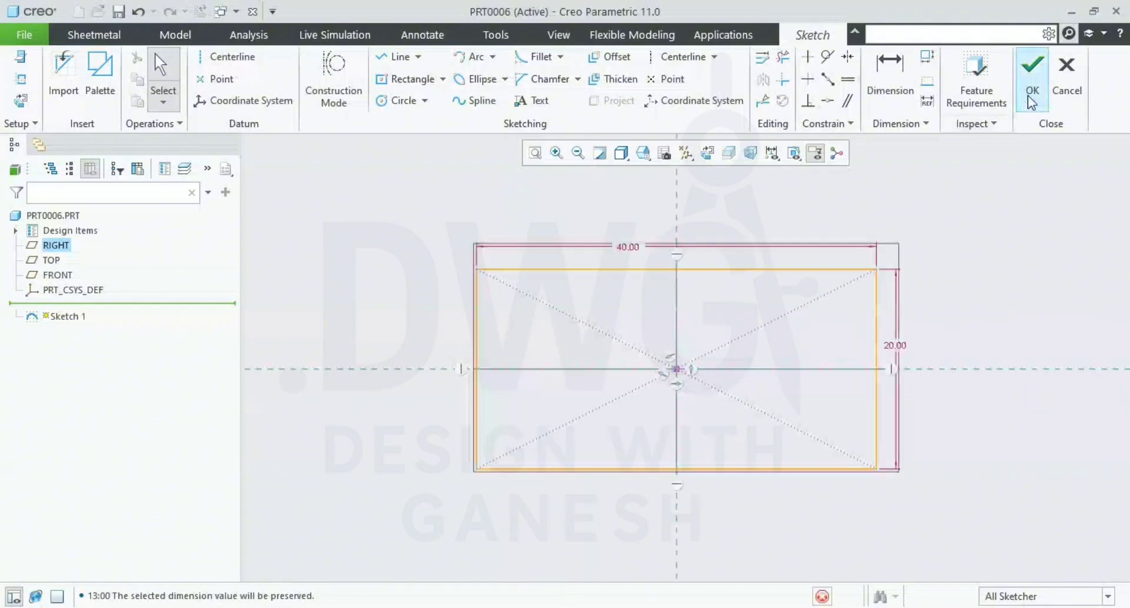
{"action": "left_click", "coordinate": [633, 154]}
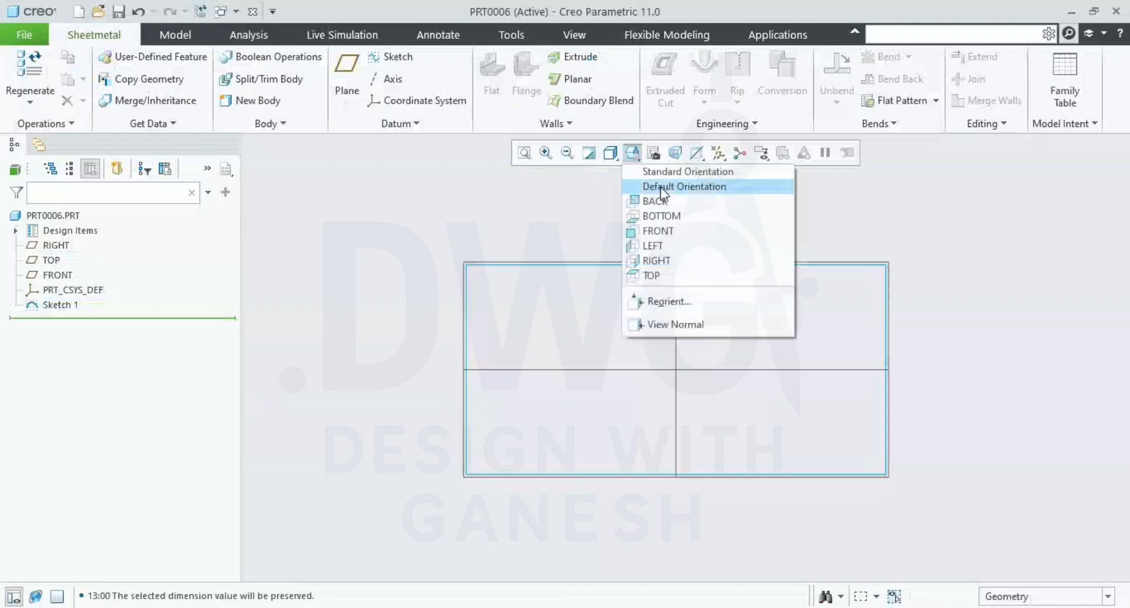
{"action": "left_click", "coordinate": [660, 186]}
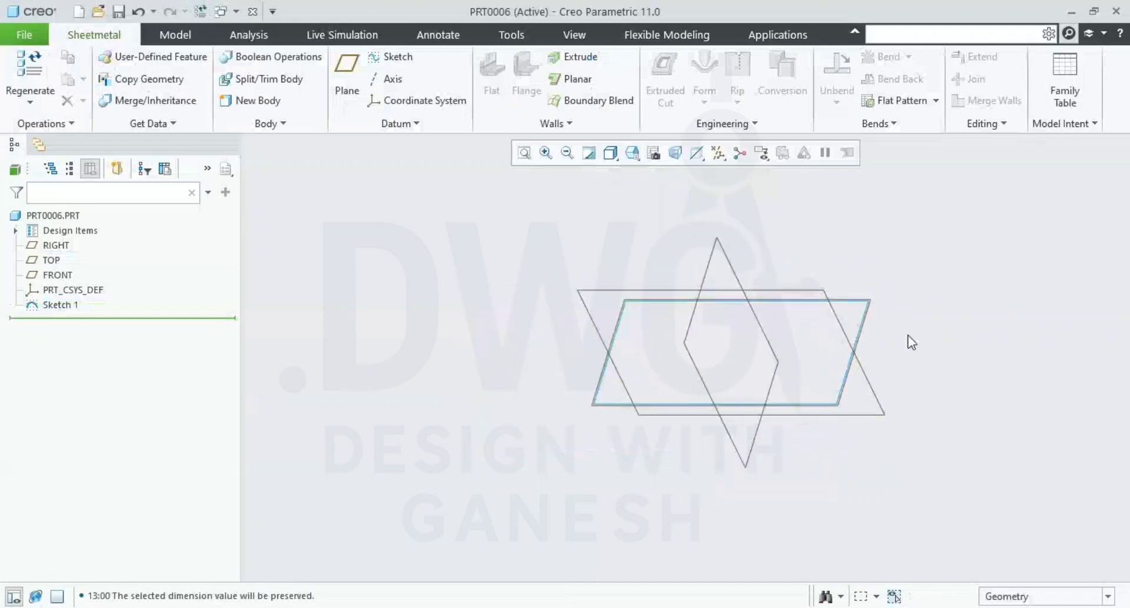
Start a second sketch on the TOP datum plane with the RIGHT plane as the orientation reference
{"action": "left_click", "coordinate": [390, 56]}
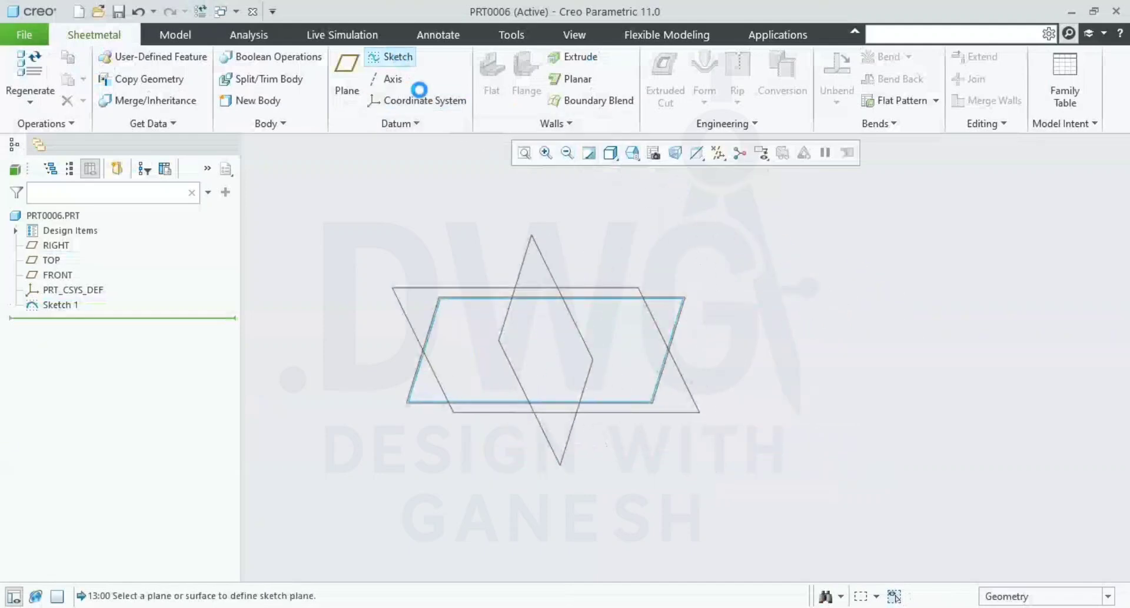
{"action": "scroll", "coordinate": [680, 340], "scroll_direction": "up", "scroll_amount": 3}
{"action": "left_click", "coordinate": [633, 274]}
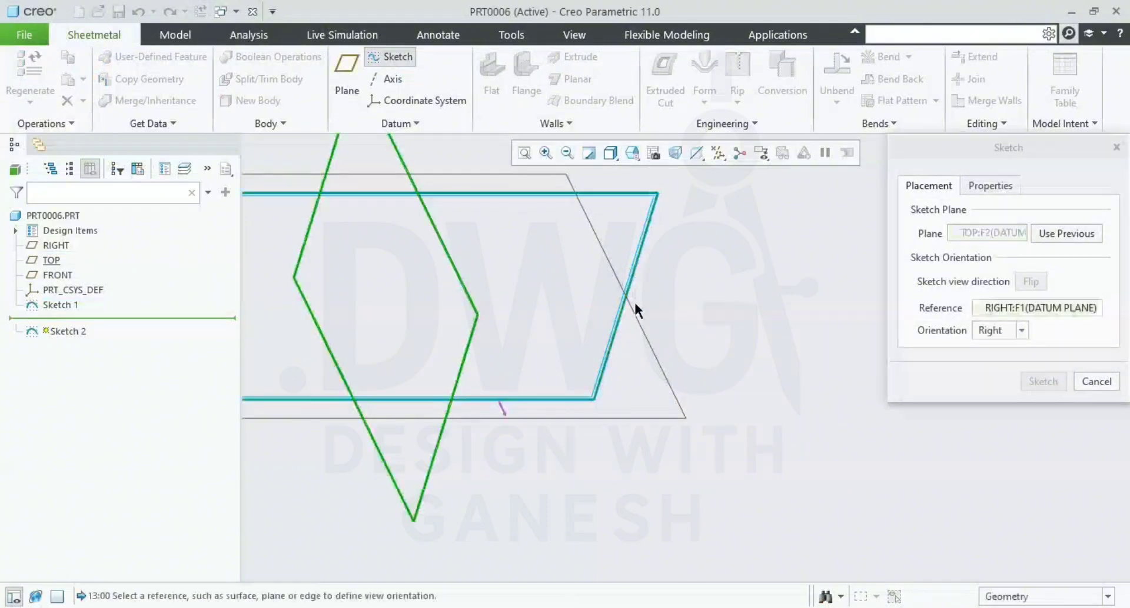
{"action": "left_click", "coordinate": [1037, 383]}
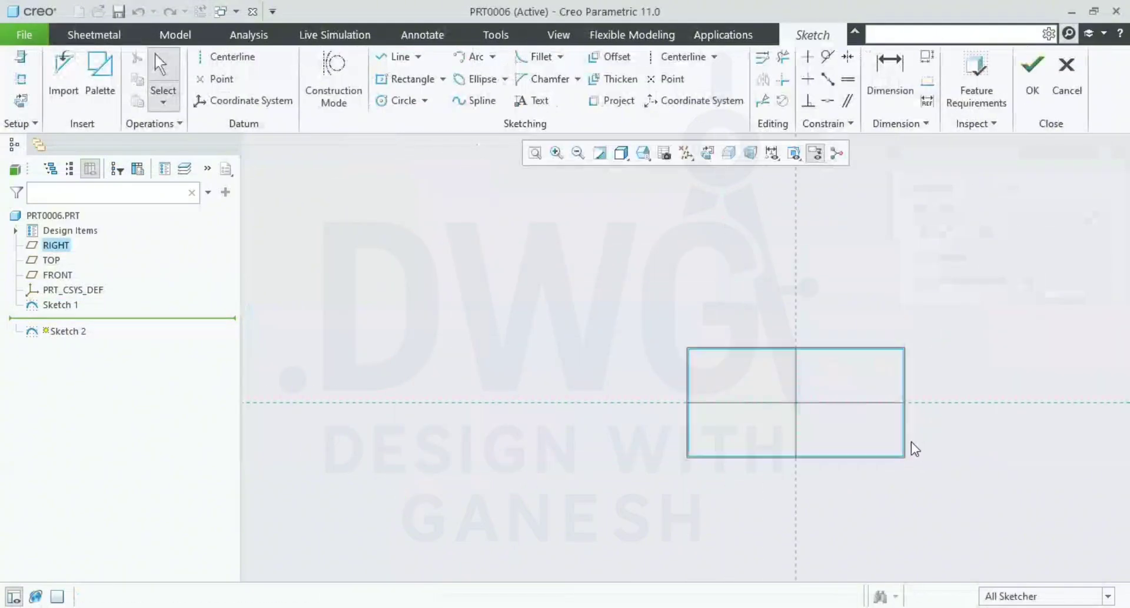
{"action": "middle_click_drag", "start_coordinate": [883, 440], "coordinate": [544, 439]}
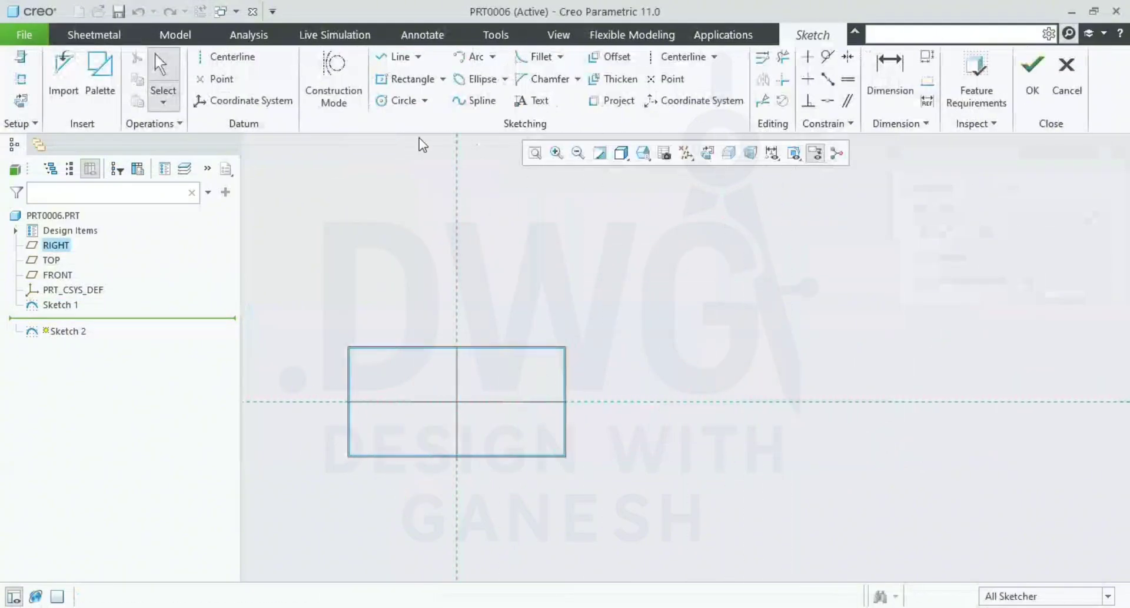
Sketch a single horizontal line about 37 mm long on the horizontal axis, to the right of the existing rectangle
{"action": "left_click", "coordinate": [404, 88]}
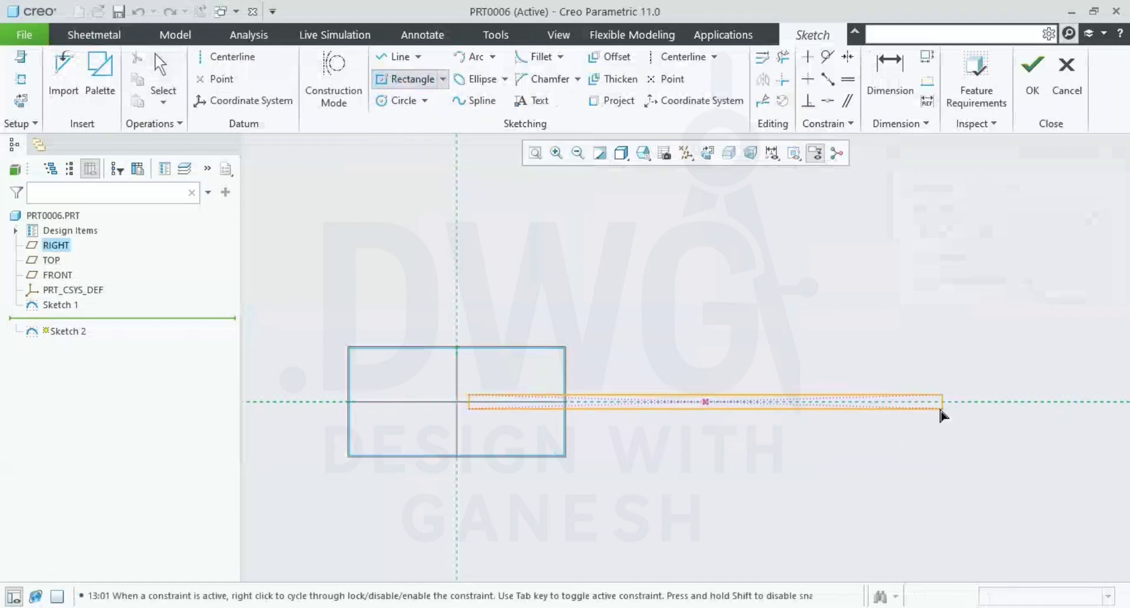
{"action": "left_click", "coordinate": [457, 137]}
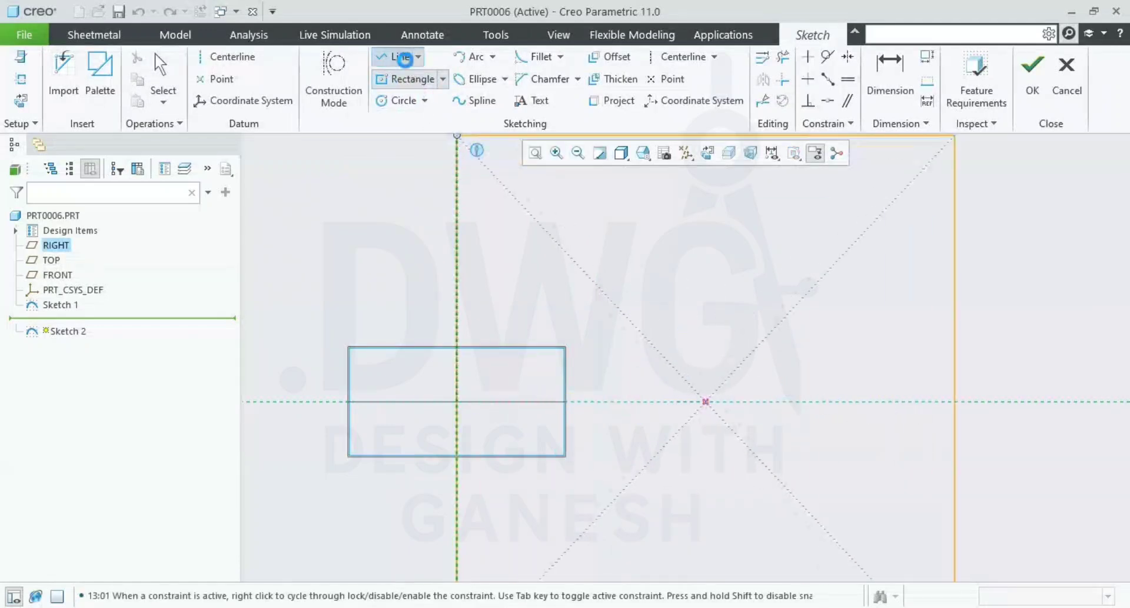
{"action": "left_click", "coordinate": [405, 57]}
{"action": "left_click", "coordinate": [705, 402]}
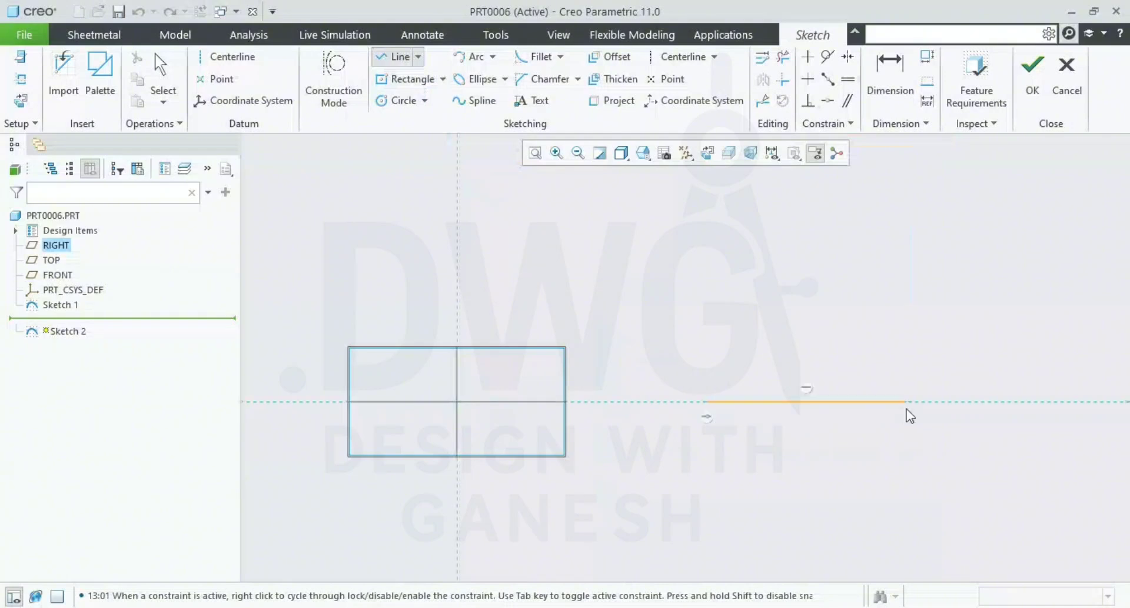
{"action": "middle_click", "coordinate": [889, 368]}
{"action": "scroll", "coordinate": [797, 387], "scroll_direction": "up", "scroll_amount": 2}
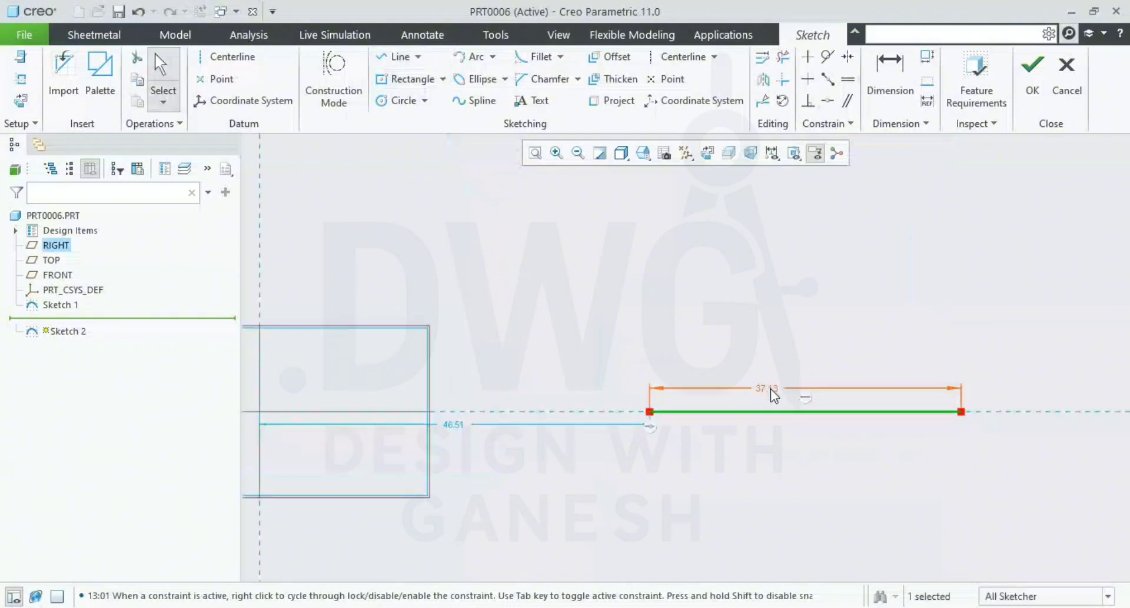
Set the line's length to 40 mm and reposition its length and offset dimensions clear of the geometry
{"action": "left_click_drag", "start_coordinate": [773, 395], "coordinate": [774, 360]}
{"action": "double_click", "coordinate": [772, 353]}
{"action": "type", "text": "40"}
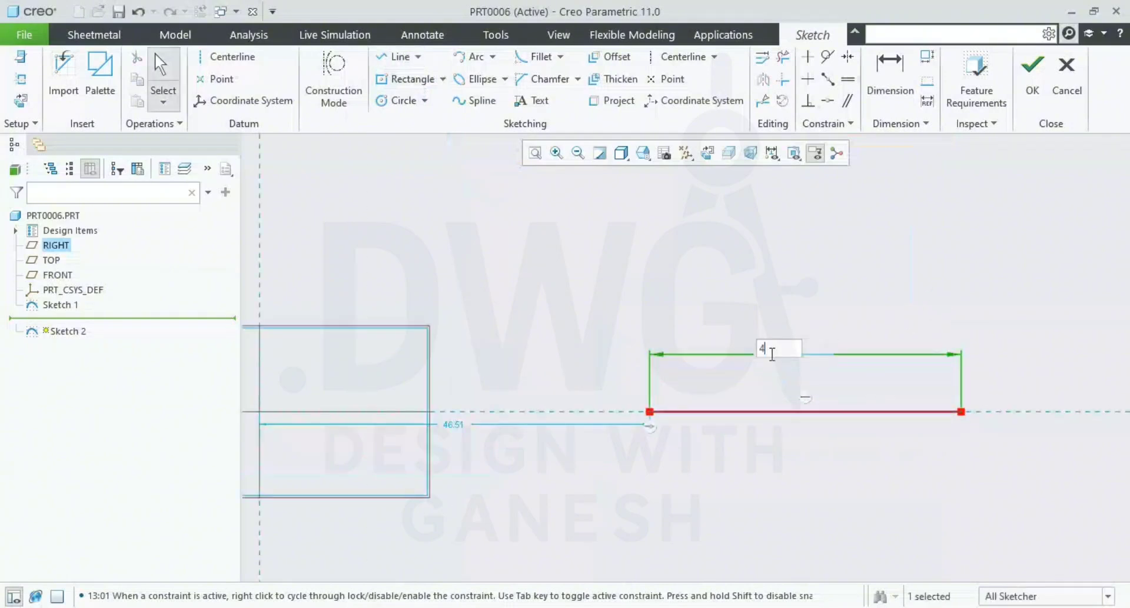
{"action": "key", "text": "Return"}
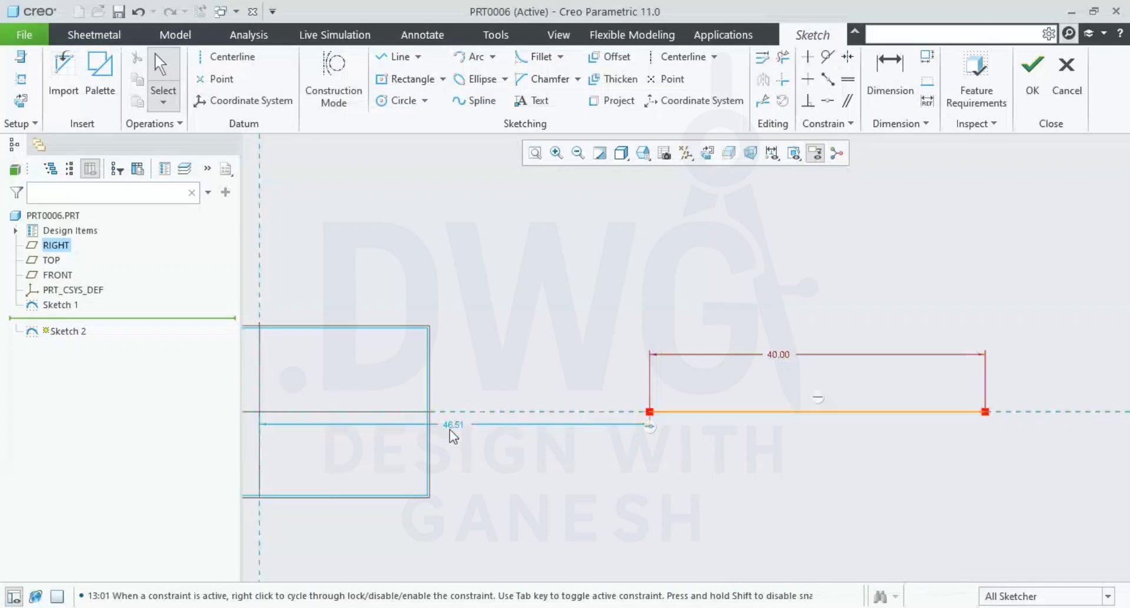
{"action": "left_click_drag", "start_coordinate": [450, 431], "coordinate": [588, 542]}
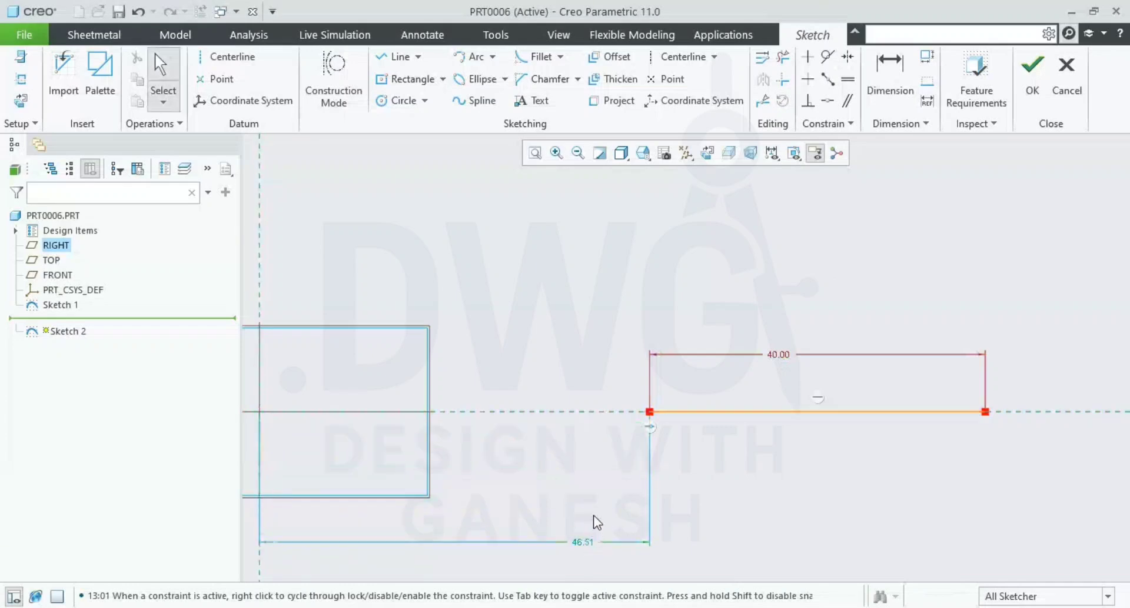
{"action": "scroll", "coordinate": [592, 505], "scroll_direction": "up", "scroll_amount": 3}
{"action": "middle_click_drag", "start_coordinate": [584, 502], "coordinate": [636, 426], "text": "shift"}
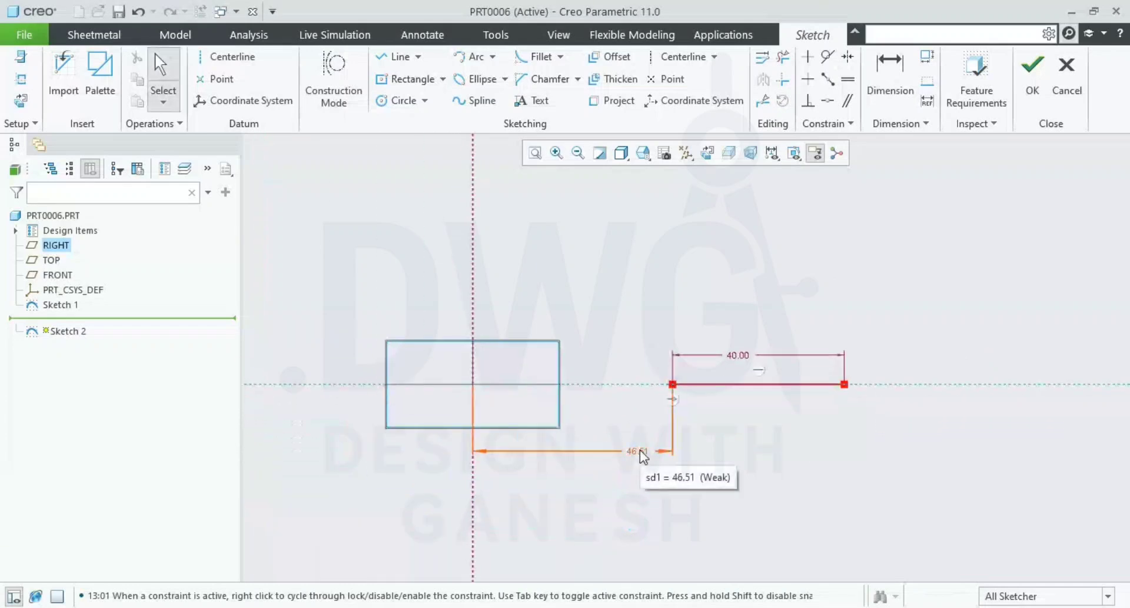
Accept the line sketch, return the model to the default orientation and clear the selection
{"action": "left_click", "coordinate": [1032, 66]}
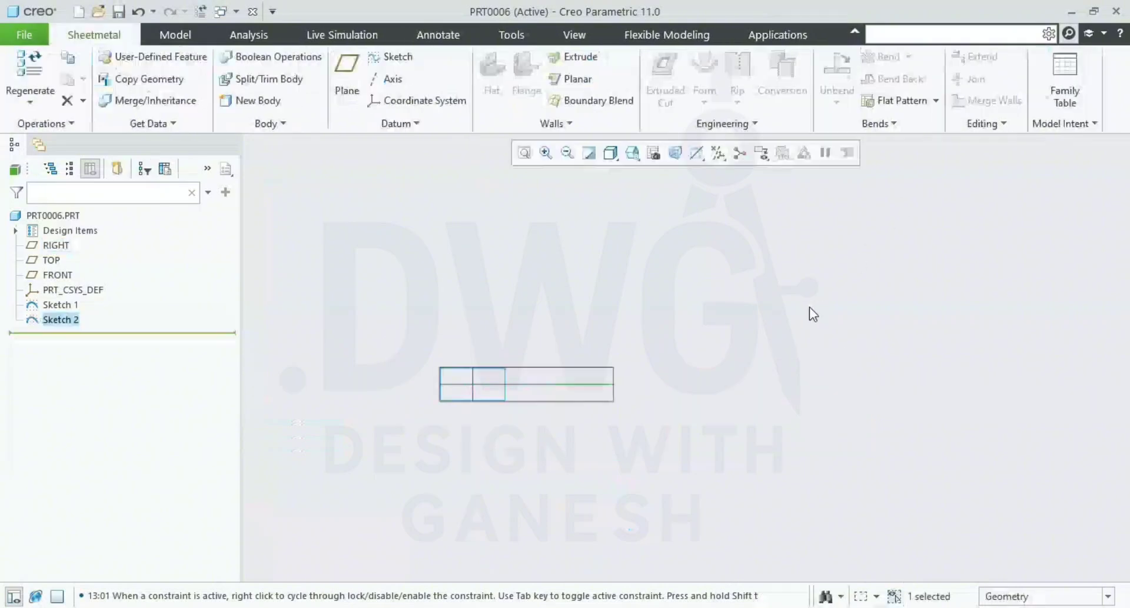
{"action": "left_click", "coordinate": [641, 158]}
{"action": "left_click", "coordinate": [702, 183]}
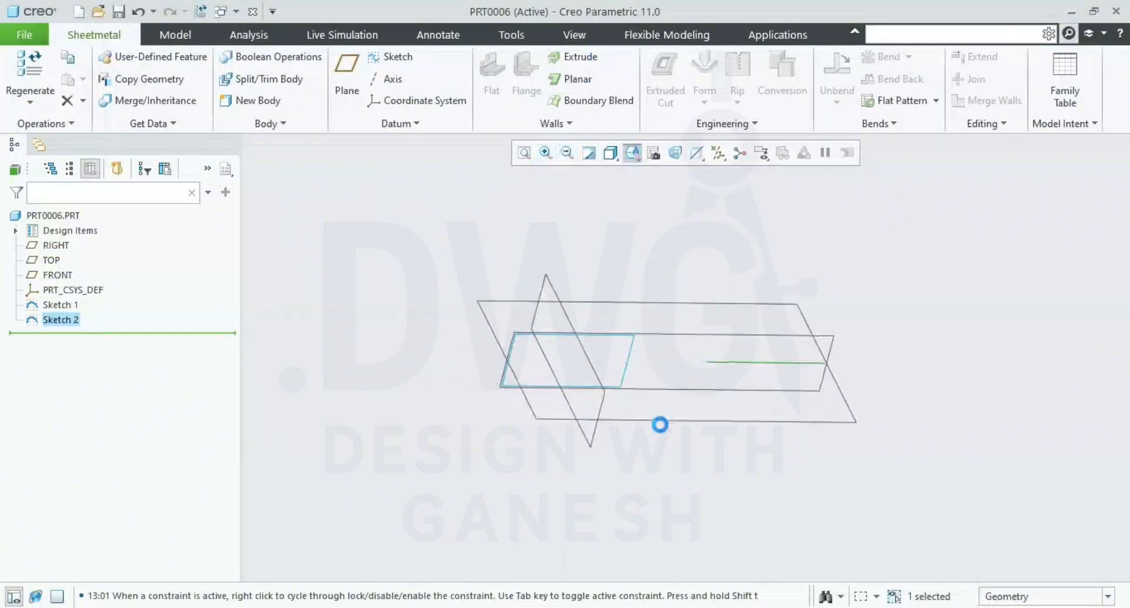
{"action": "left_click", "coordinate": [694, 478]}
{"action": "scroll", "coordinate": [712, 411], "scroll_direction": "up", "scroll_amount": 2}
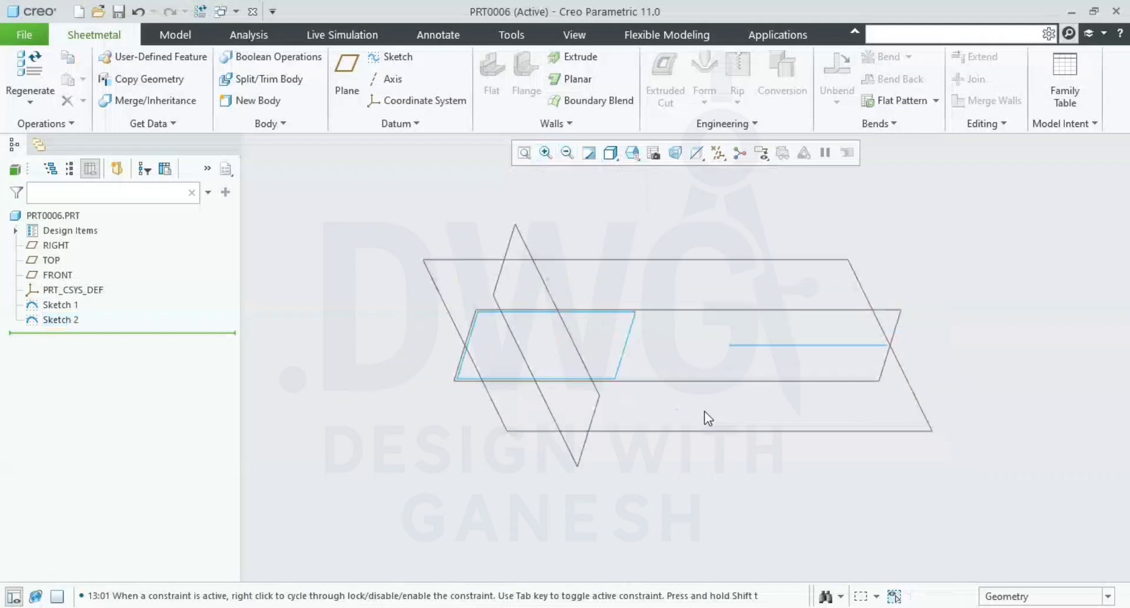
{"action": "middle_click_drag", "start_coordinate": [704, 411], "coordinate": [644, 444], "text": "shift"}
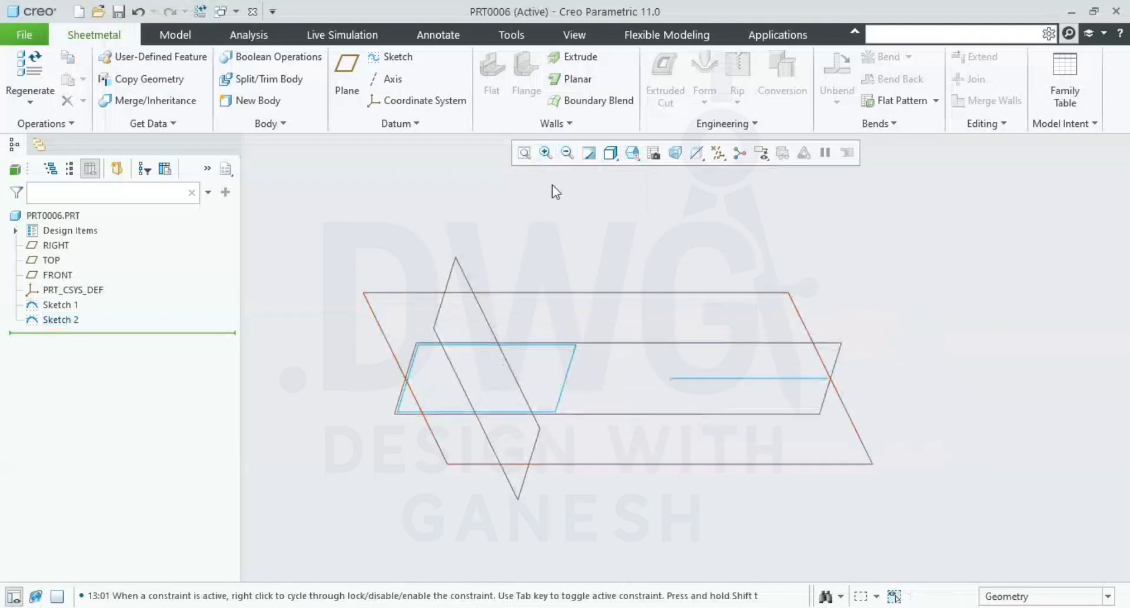
Open the Planar wall command to check what kind of sketch it requires, and cancel it
{"action": "left_click", "coordinate": [576, 80]}
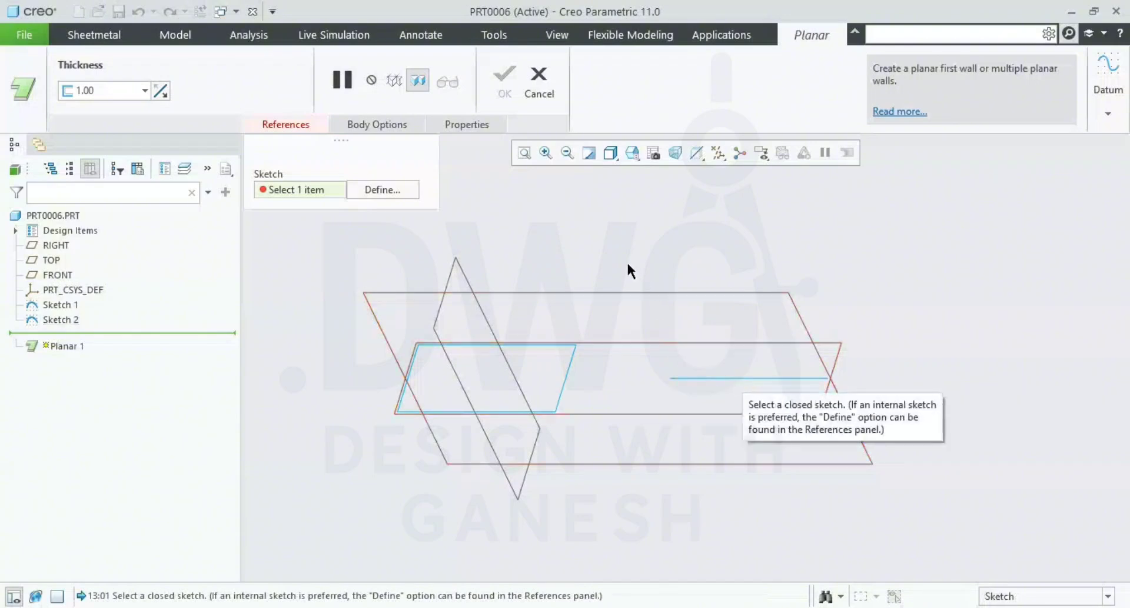
{"action": "left_click", "coordinate": [538, 82]}
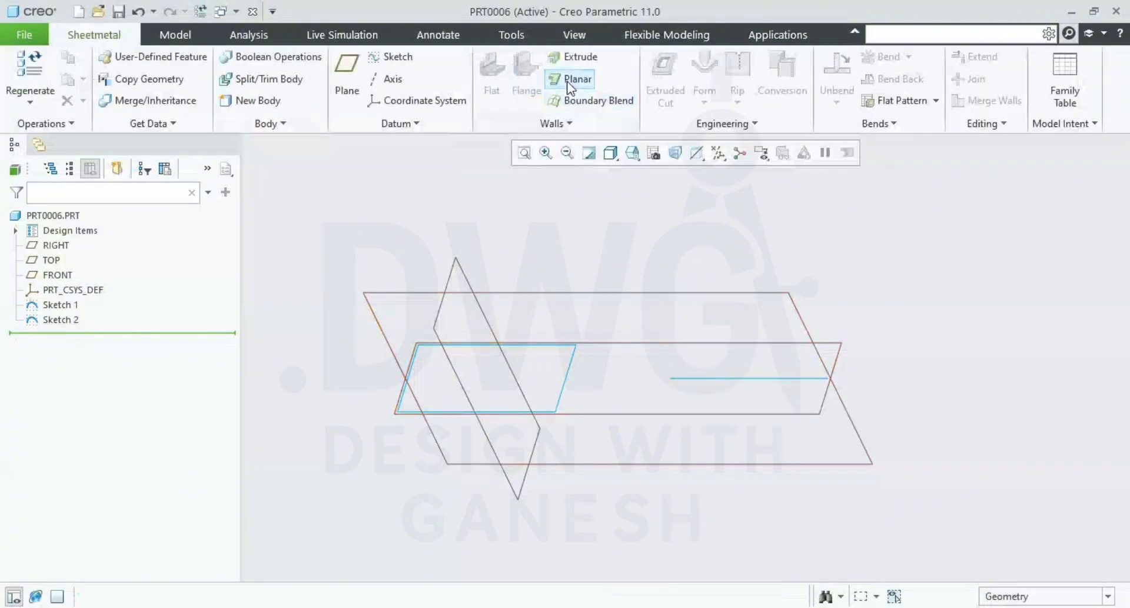
Start a planar wall from the closed 40 × 20 mm rectangle sketch
{"action": "left_click", "coordinate": [568, 83]}
{"action": "left_click", "coordinate": [566, 369]}
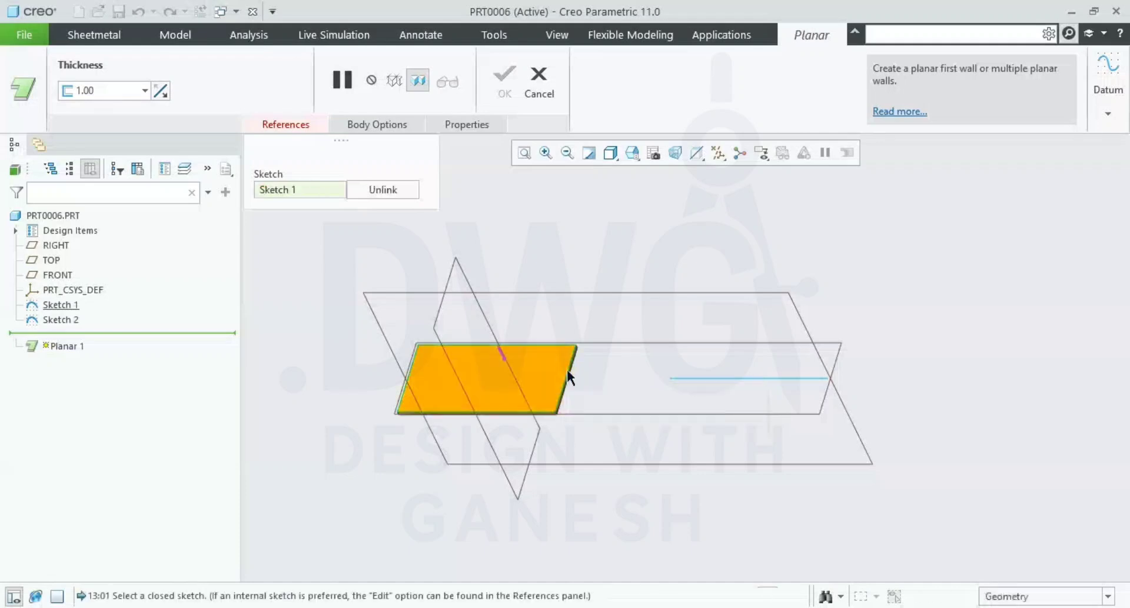
{"action": "scroll", "coordinate": [562, 400], "scroll_direction": "down", "scroll_amount": 3}
{"action": "scroll", "coordinate": [570, 397], "scroll_direction": "up", "scroll_amount": 1}
{"action": "middle_click_drag", "start_coordinate": [550, 346], "coordinate": [634, 351], "text": "shift"}
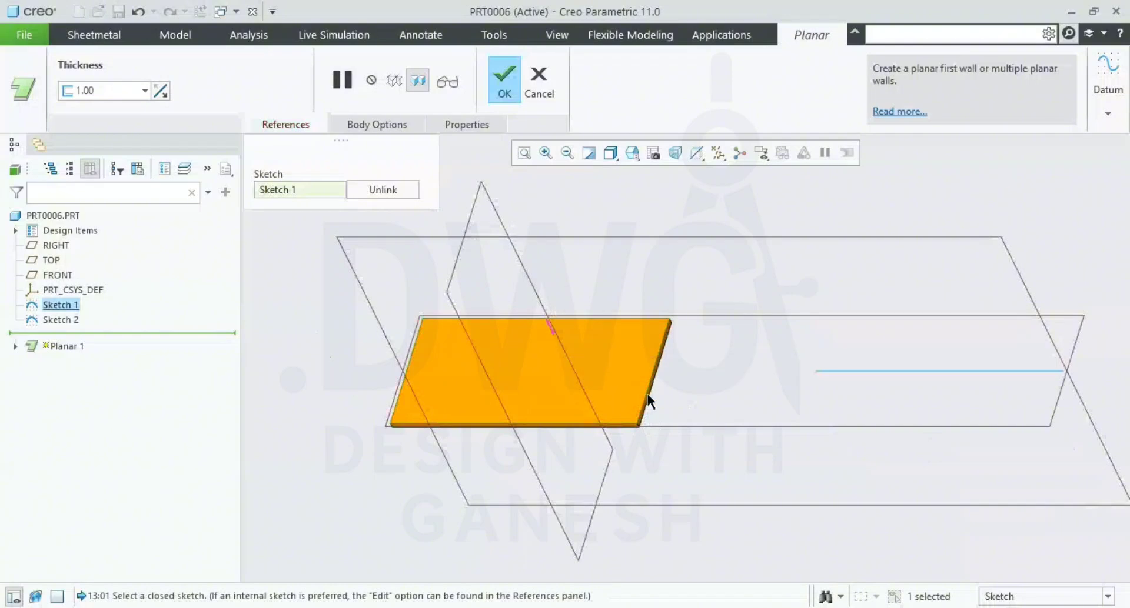
Set the planar wall's thickness to 0.5 mm and accept the first wall
{"action": "left_click", "coordinate": [115, 93]}
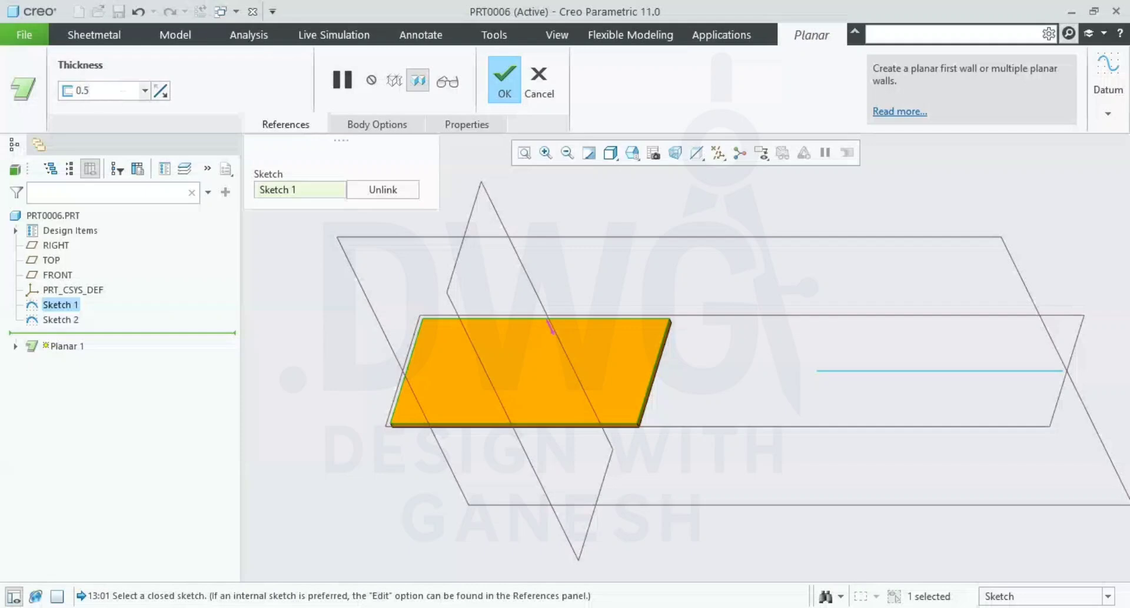
{"action": "type", "text": "0.5"}
{"action": "key", "text": "Return"}
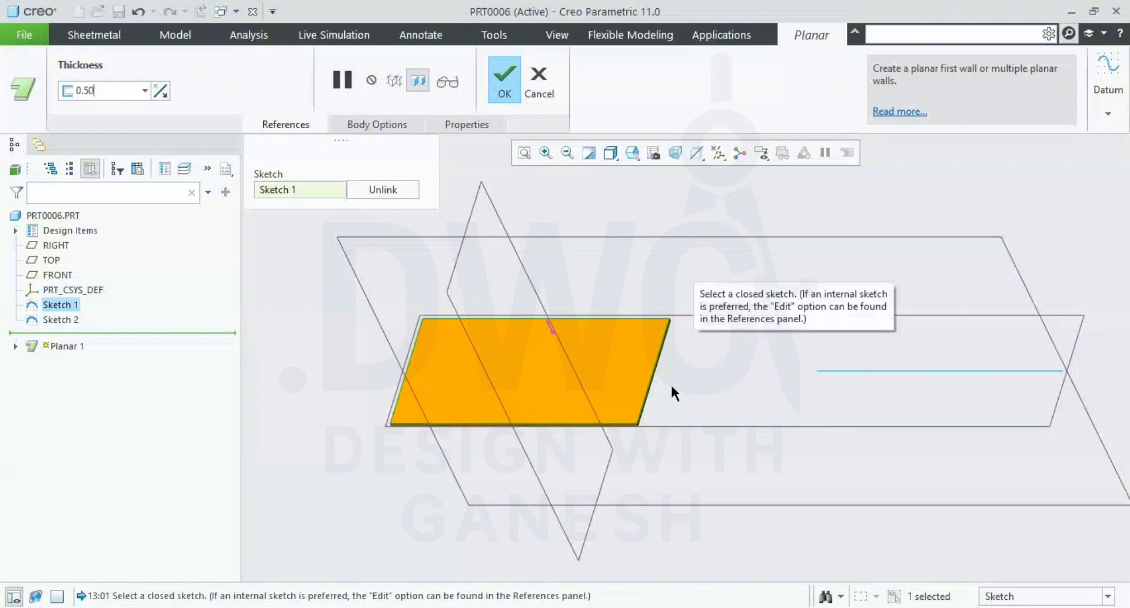
{"action": "scroll", "coordinate": [641, 380], "scroll_direction": "up", "scroll_amount": 3}
{"action": "scroll", "coordinate": [648, 376], "scroll_direction": "down", "scroll_amount": 2}
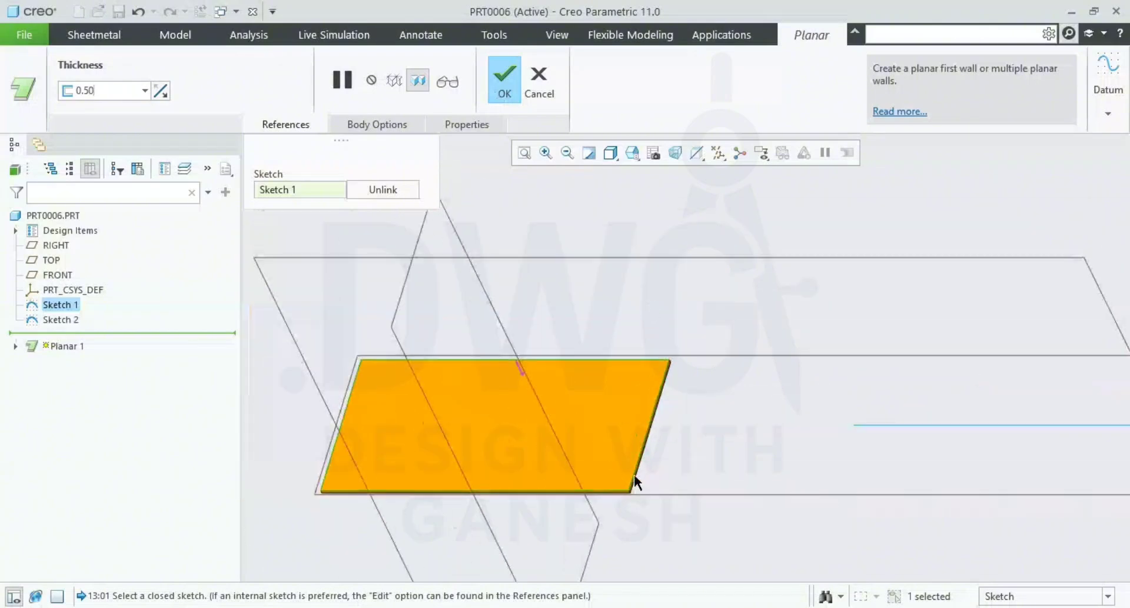
{"action": "middle_click", "coordinate": [617, 209]}
Start an extruded wall from the open 40 mm line sketch with a depth of 20 mm
{"action": "scroll", "coordinate": [655, 379], "scroll_direction": "up", "scroll_amount": 3}
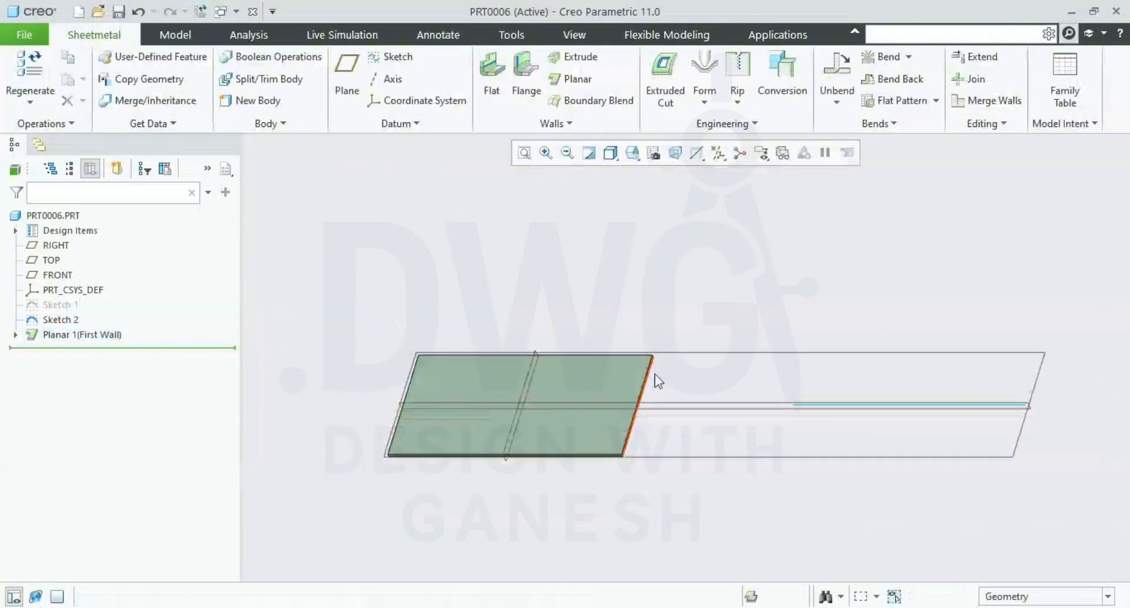
{"action": "middle_click_drag", "start_coordinate": [693, 403], "coordinate": [653, 385], "text": "shift"}
{"action": "scroll", "coordinate": [625, 270], "scroll_direction": "down", "scroll_amount": 2}
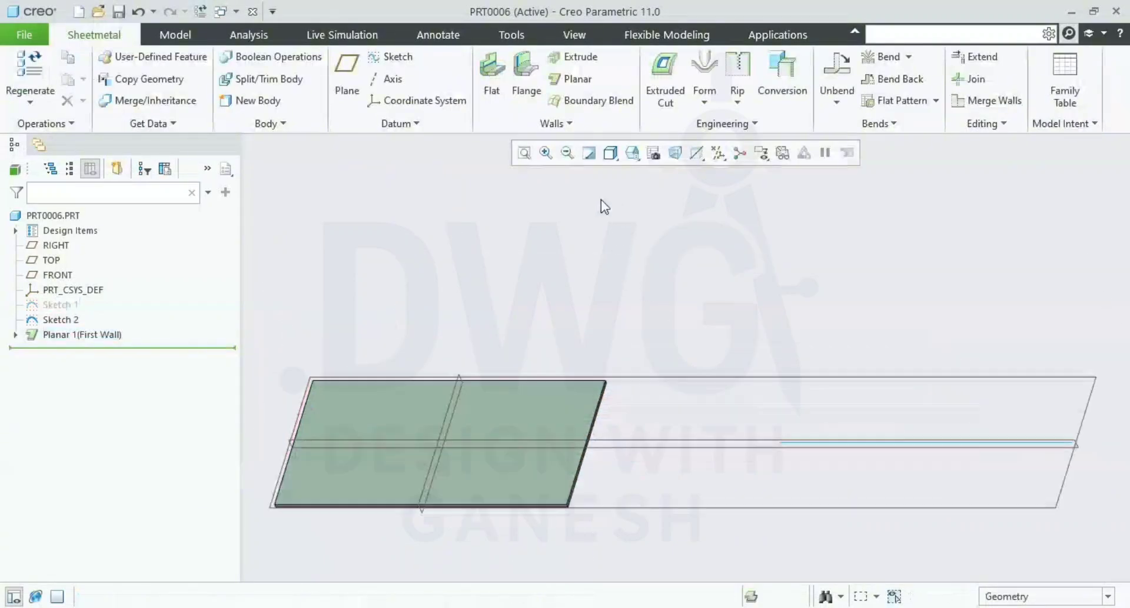
{"action": "scroll", "coordinate": [672, 287], "scroll_direction": "up", "scroll_amount": 3}
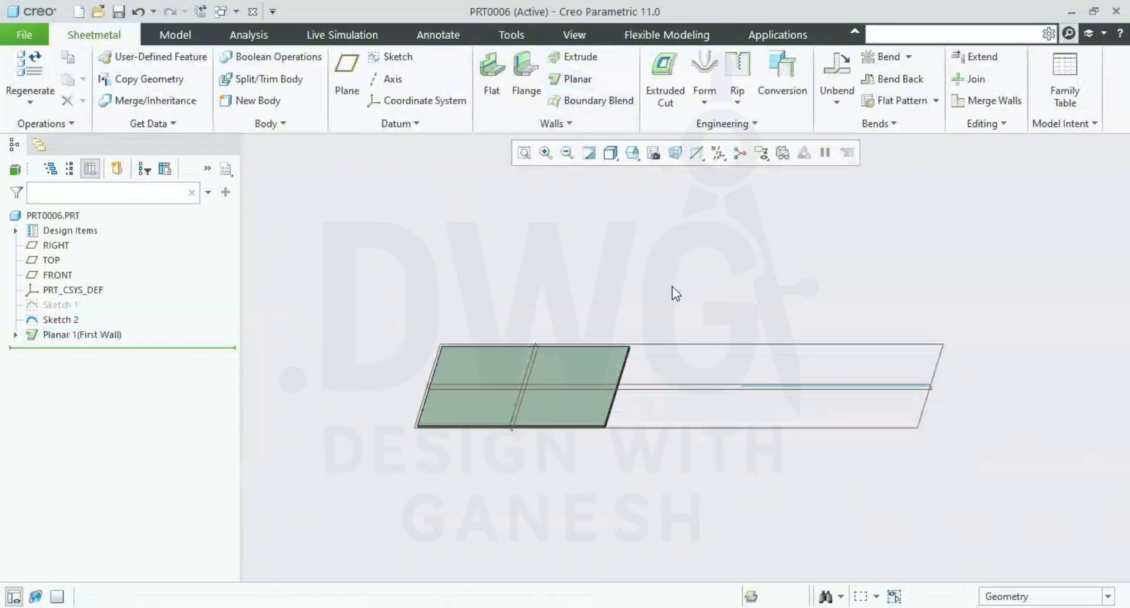
{"action": "left_click", "coordinate": [580, 59]}
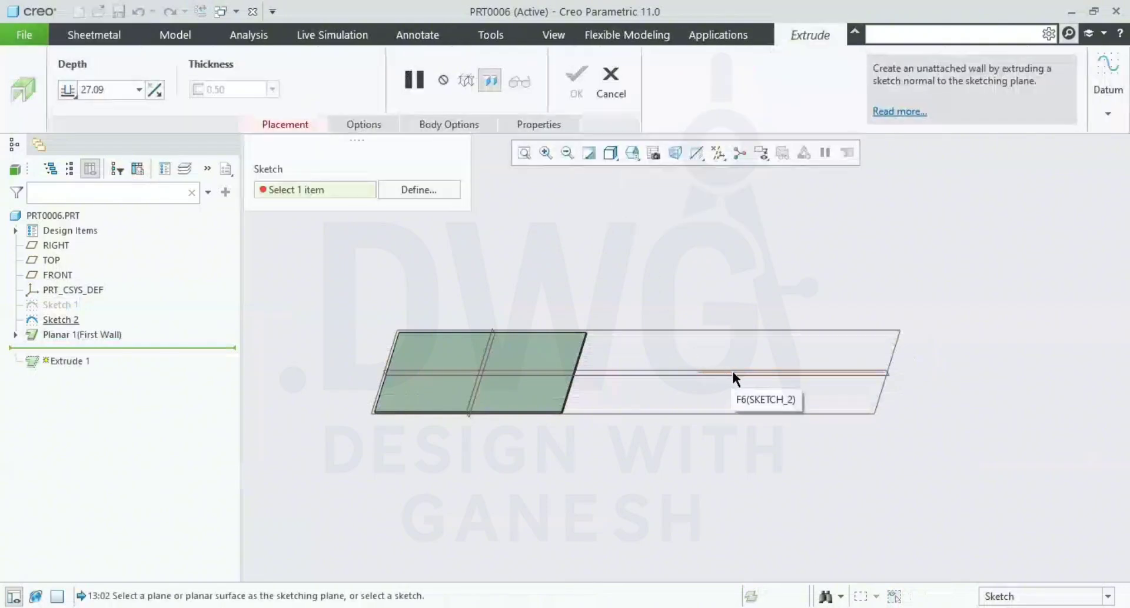
{"action": "left_click", "coordinate": [731, 369]}
{"action": "scroll", "coordinate": [824, 384], "scroll_direction": "down", "scroll_amount": 1}
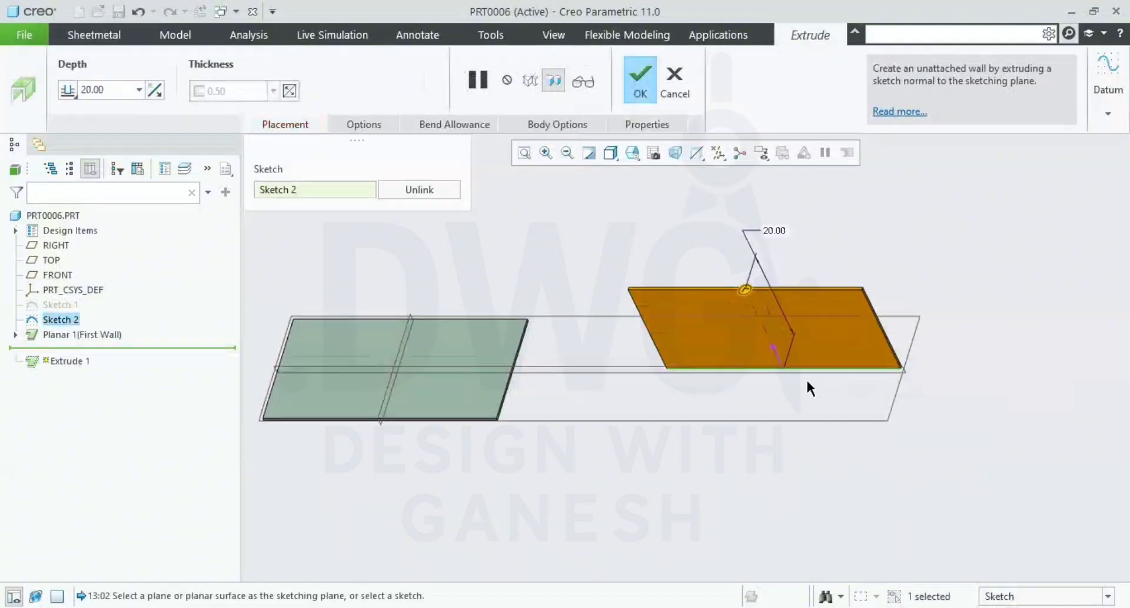
{"action": "middle_click_drag", "start_coordinate": [759, 371], "coordinate": [725, 405], "text": "shift"}
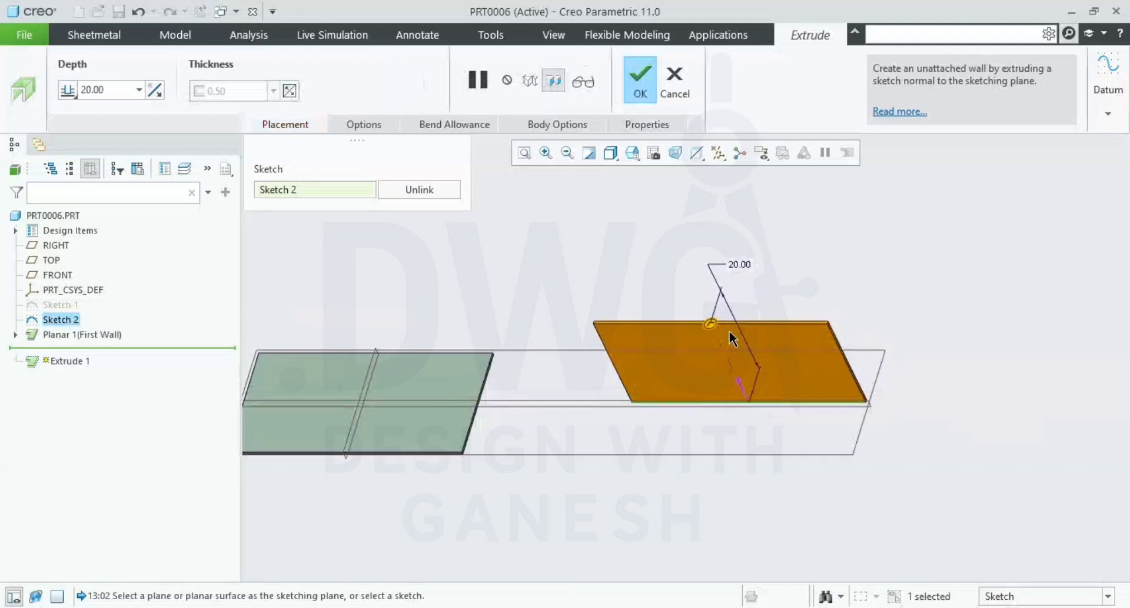
{"action": "scroll", "coordinate": [757, 375], "scroll_direction": "down", "scroll_amount": 1}
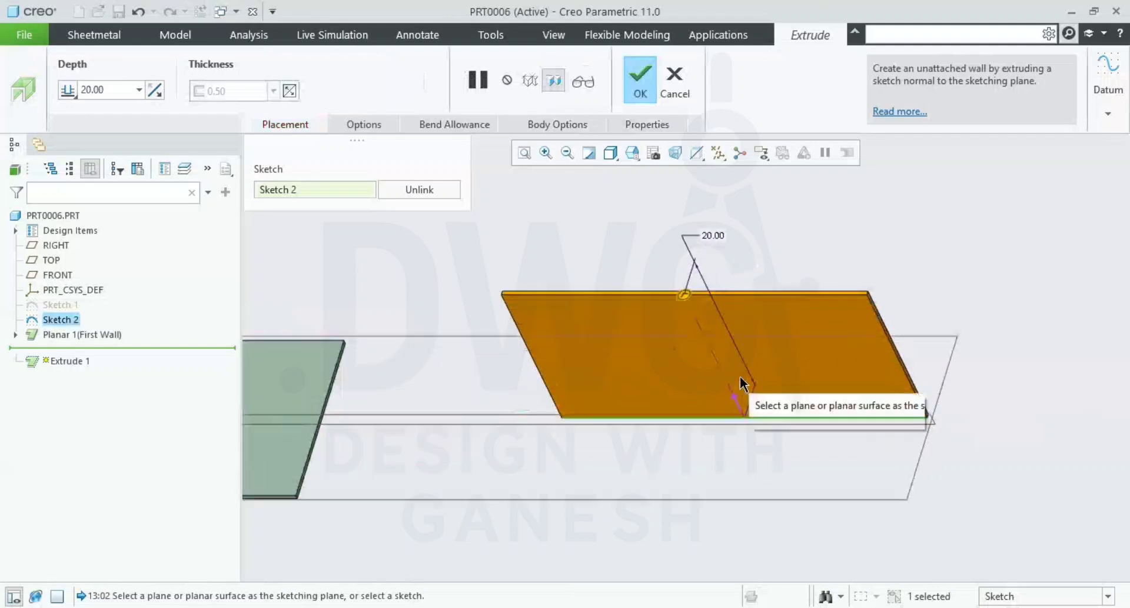
{"action": "scroll", "coordinate": [735, 390], "scroll_direction": "up", "scroll_amount": 1}
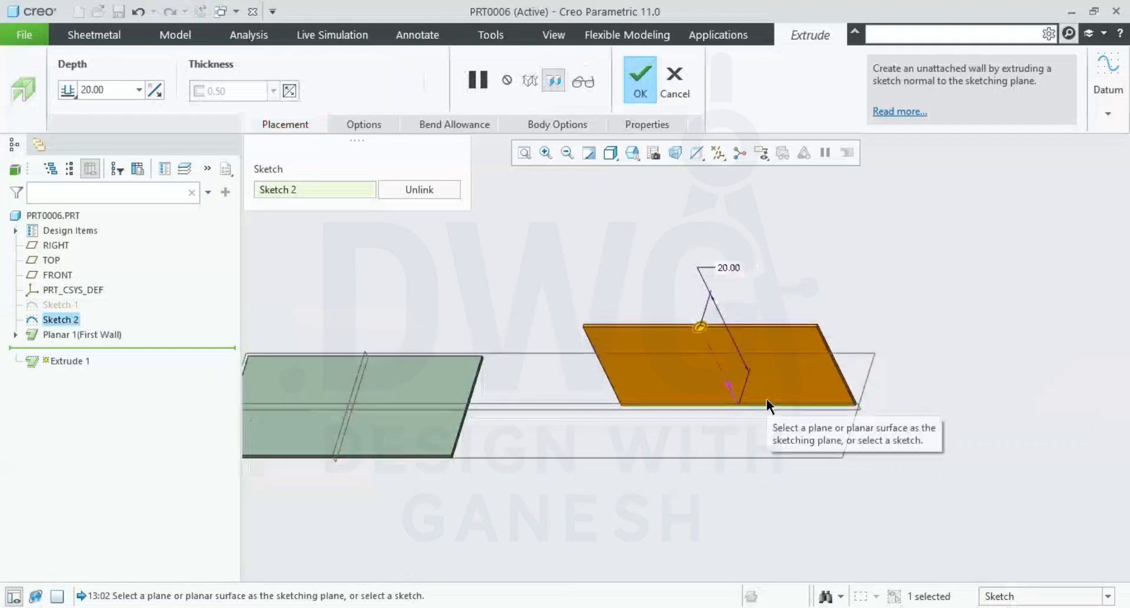
{"action": "scroll", "coordinate": [766, 398], "scroll_direction": "down", "scroll_amount": 1}
{"action": "scroll", "coordinate": [753, 390], "scroll_direction": "up", "scroll_amount": 2}
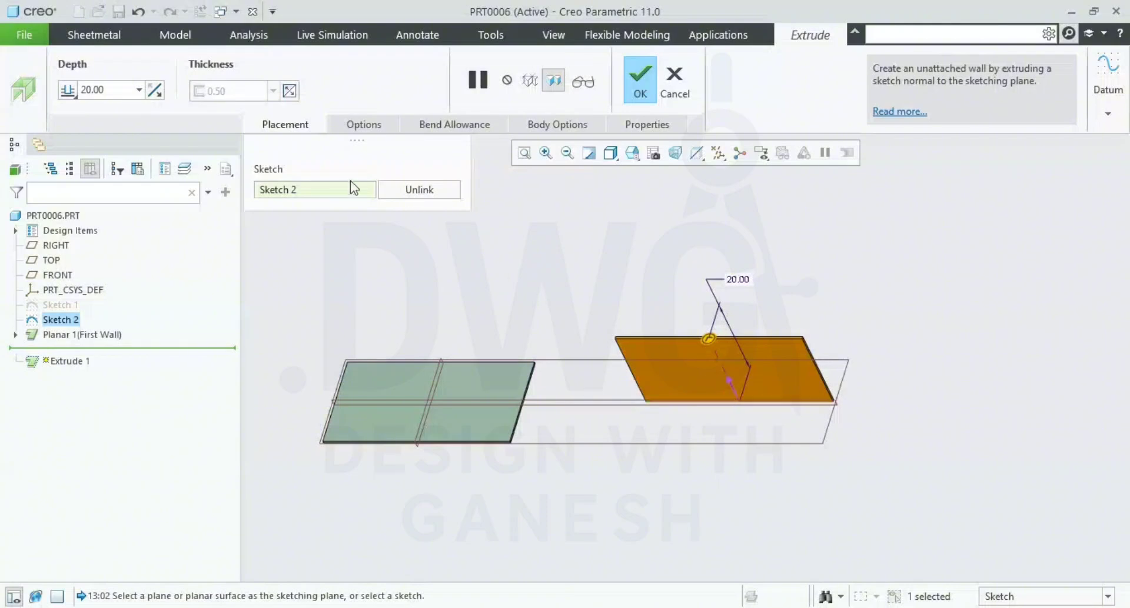
{"action": "scroll", "coordinate": [730, 414], "scroll_direction": "down", "scroll_amount": 2}
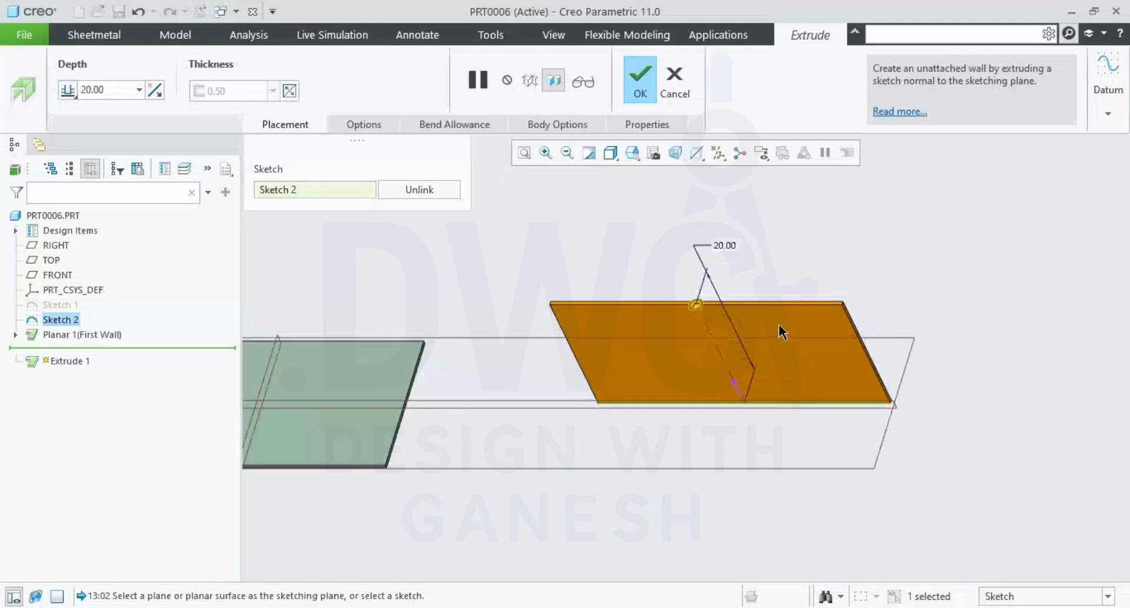
Make the line's 20 mm extrusion symmetric about its sketch plane and accept the wall
{"action": "left_click", "coordinate": [68, 93]}
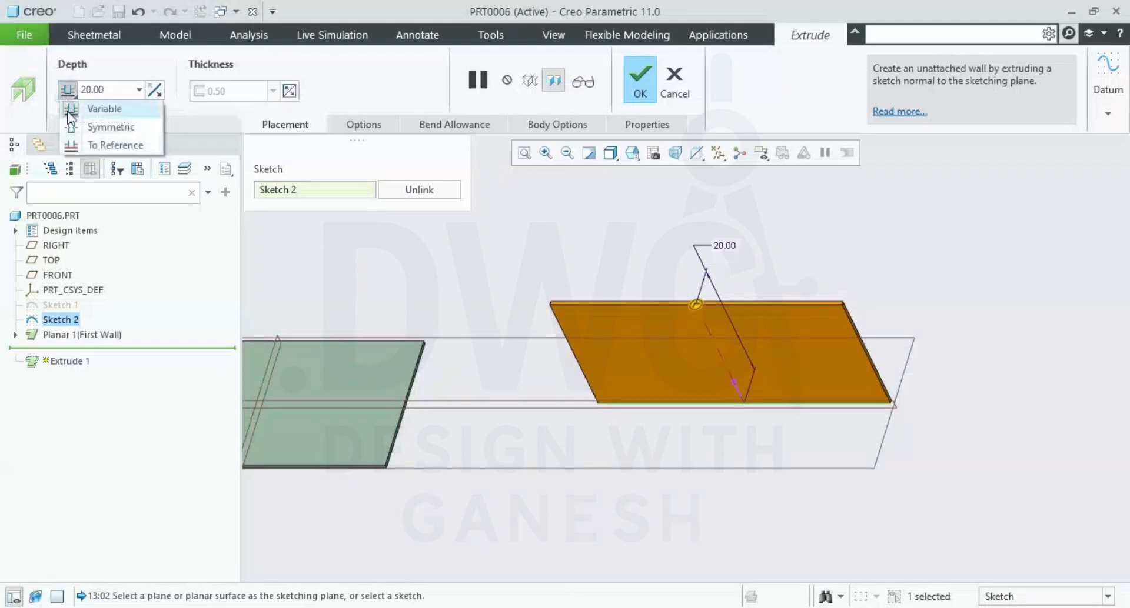
{"action": "left_click", "coordinate": [94, 128]}
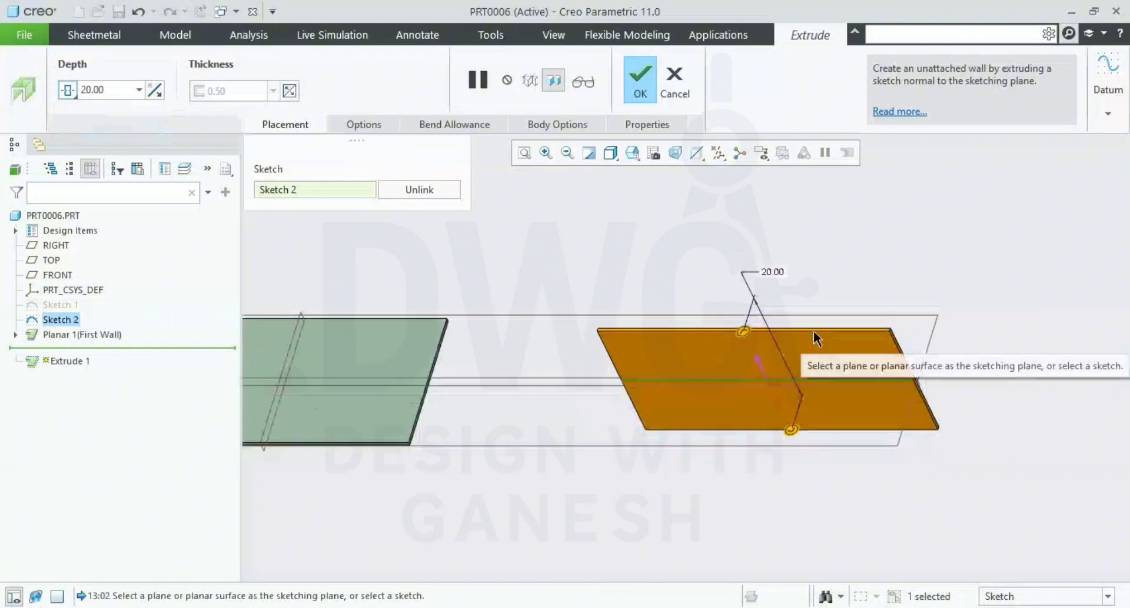
{"action": "middle_click", "coordinate": [850, 246]}
{"action": "scroll", "coordinate": [742, 444], "scroll_direction": "up", "scroll_amount": 2}
{"action": "middle_click_drag", "start_coordinate": [759, 451], "coordinate": [869, 462], "text": "shift"}
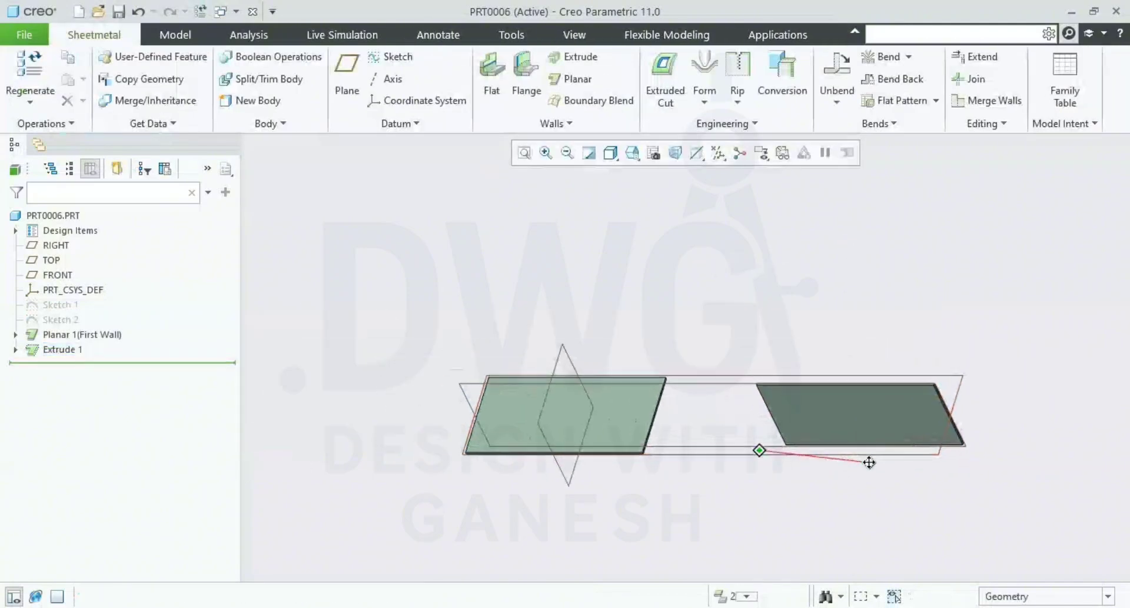
Examine the finished planar wall and extruded wall side by side
{"action": "scroll", "coordinate": [789, 385], "scroll_direction": "down", "scroll_amount": 1}
{"action": "scroll", "coordinate": [727, 426], "scroll_direction": "down", "scroll_amount": 1}
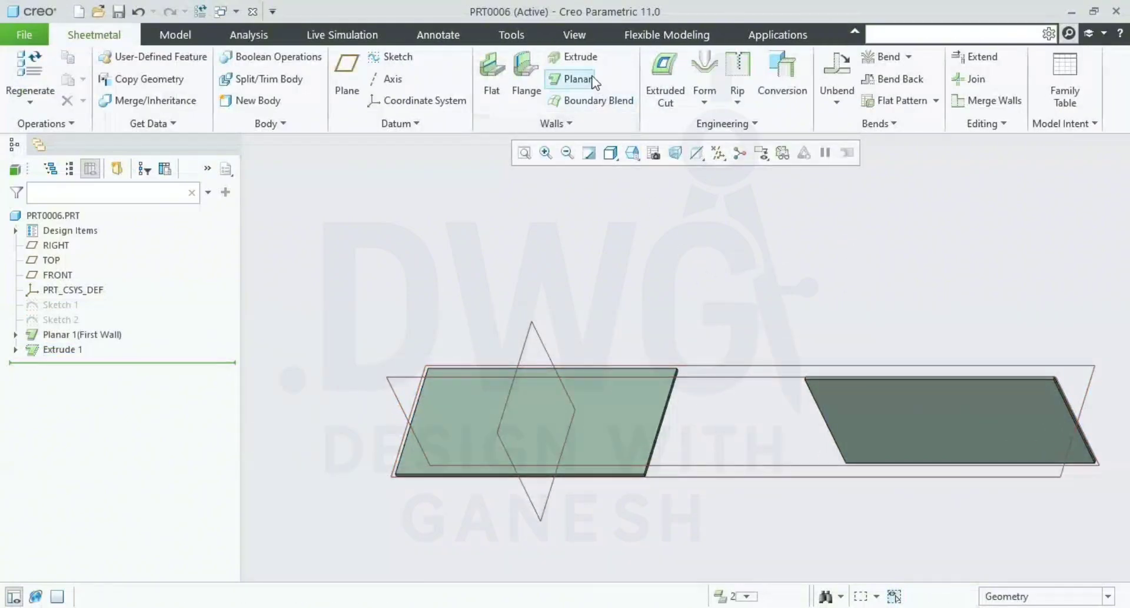
{"action": "scroll", "coordinate": [726, 362], "scroll_direction": "up", "scroll_amount": 1}
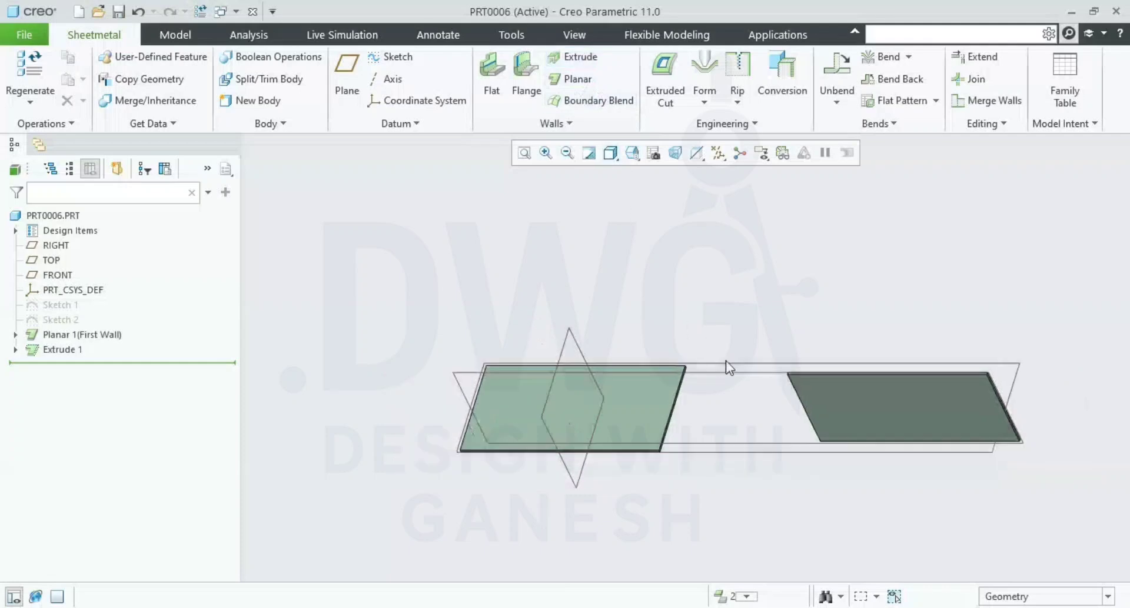
{"action": "scroll", "coordinate": [729, 368], "scroll_direction": "down", "scroll_amount": 2}
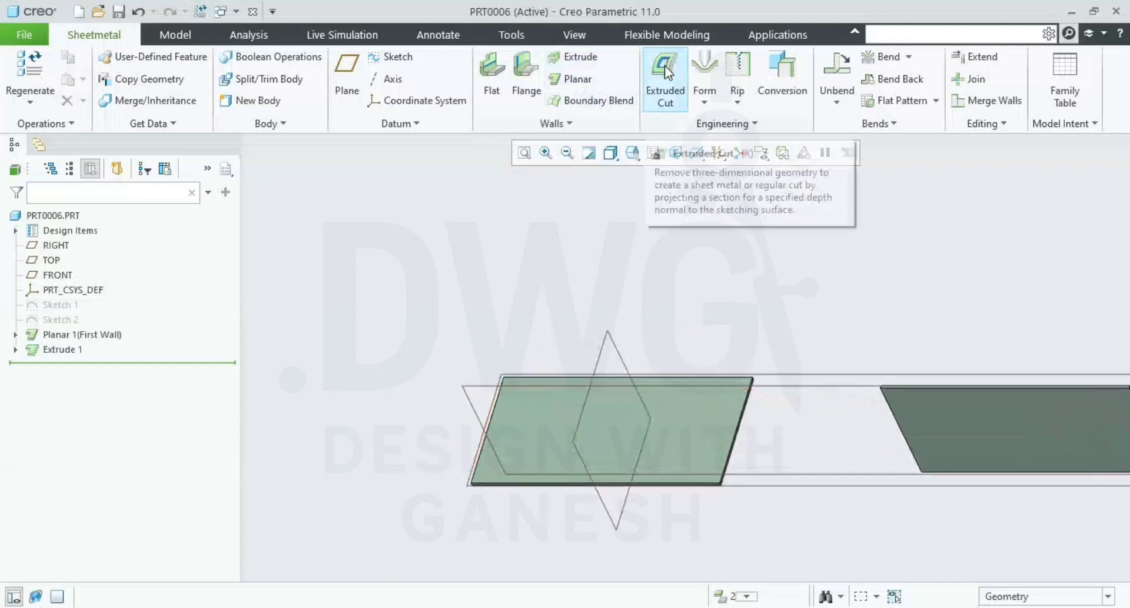
{"action": "scroll", "coordinate": [703, 343], "scroll_direction": "down", "scroll_amount": 1}
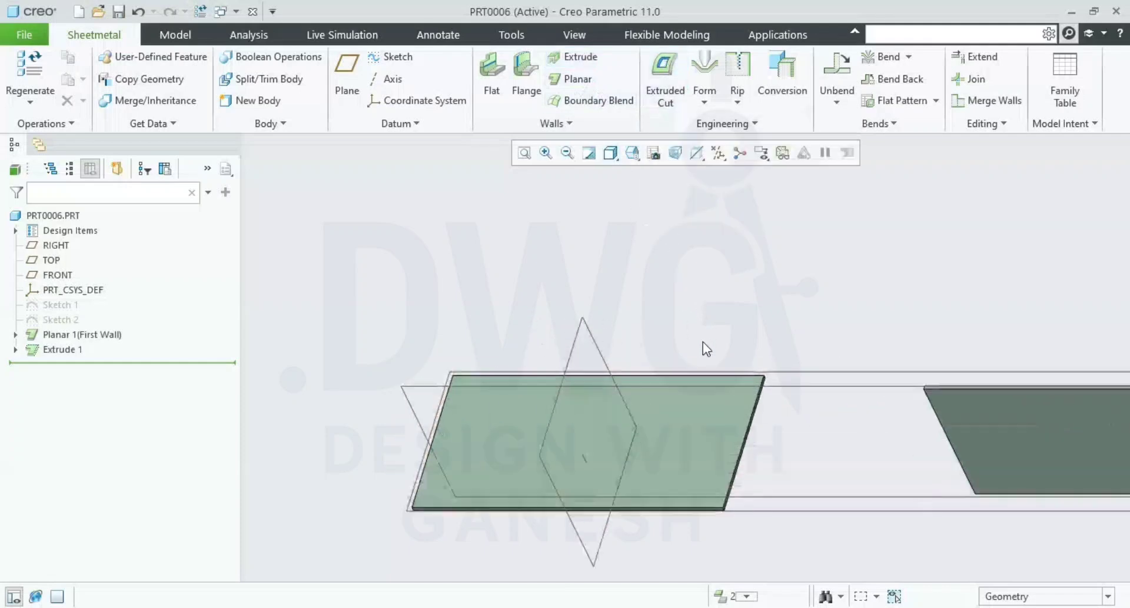
{"action": "middle_click_drag", "start_coordinate": [745, 331], "coordinate": [712, 306], "text": "shift"}
{"action": "scroll", "coordinate": [719, 356], "scroll_direction": "up", "scroll_amount": 1}
{"action": "middle_click_drag", "start_coordinate": [733, 384], "coordinate": [619, 399], "text": "shift"}
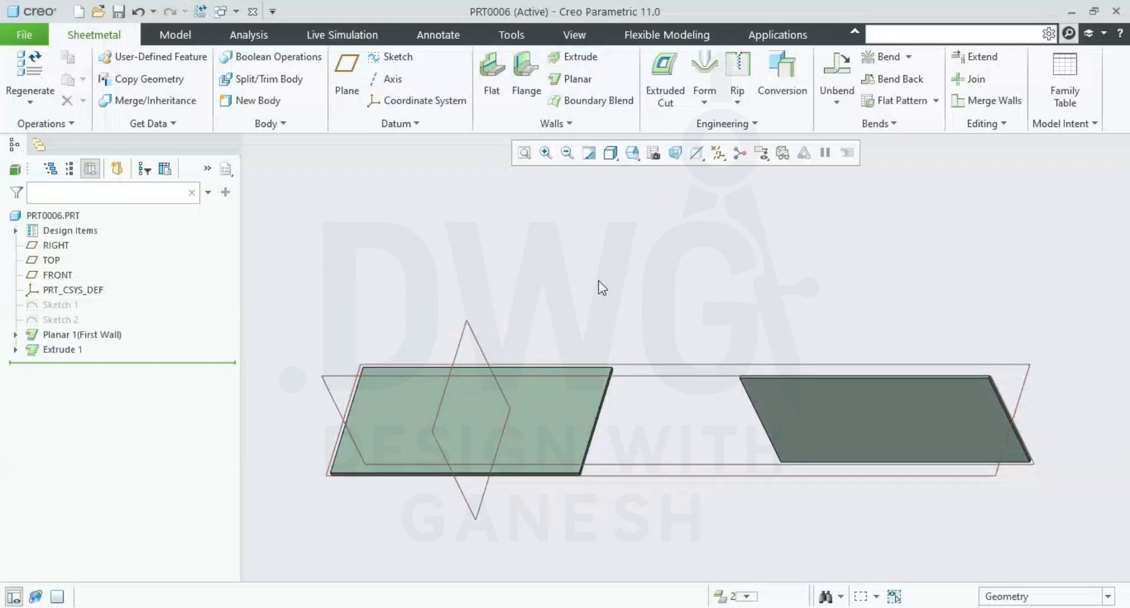
{"action": "middle_click_drag", "start_coordinate": [598, 283], "coordinate": [576, 278], "text": "shift"}
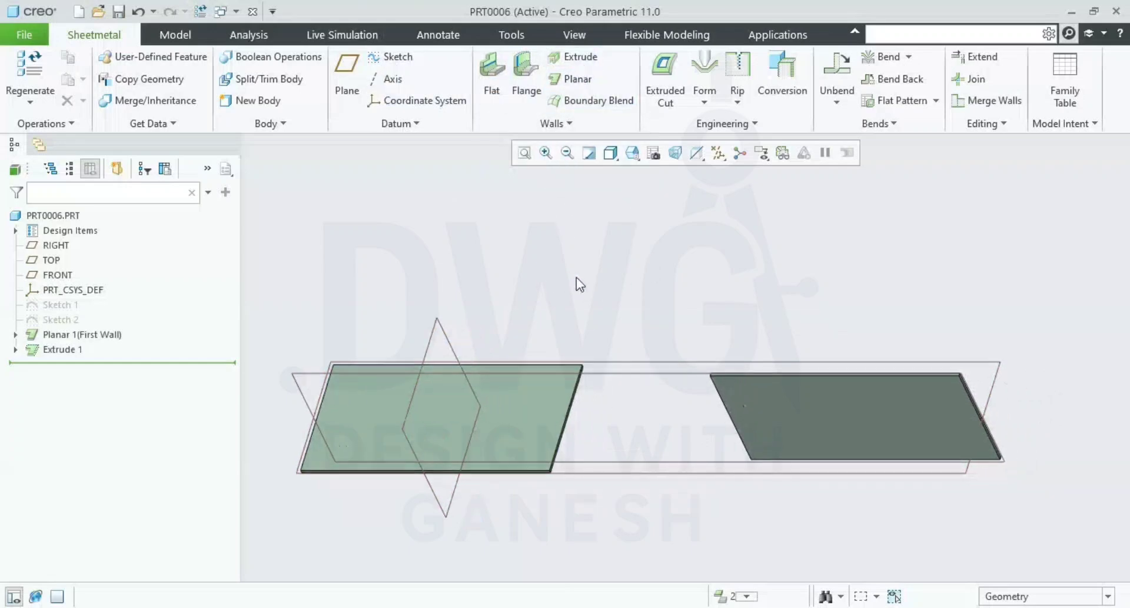
Create an extruded cut normal to the planar wall's surface from a circle about 15 mm in diameter centred on the wall
{"action": "left_click", "coordinate": [663, 72]}
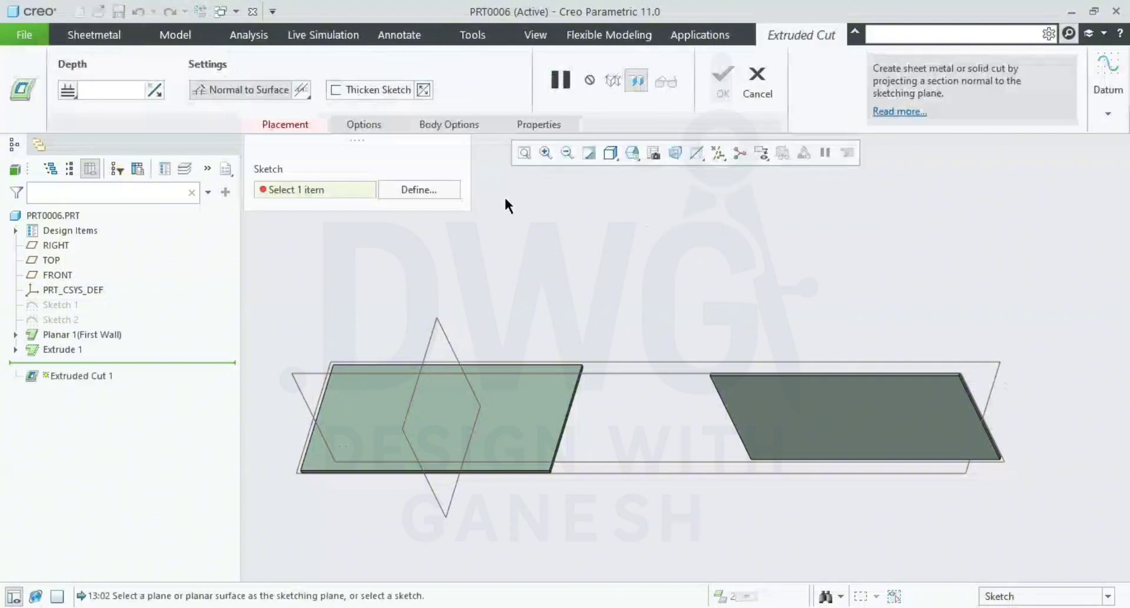
{"action": "left_click", "coordinate": [516, 426]}
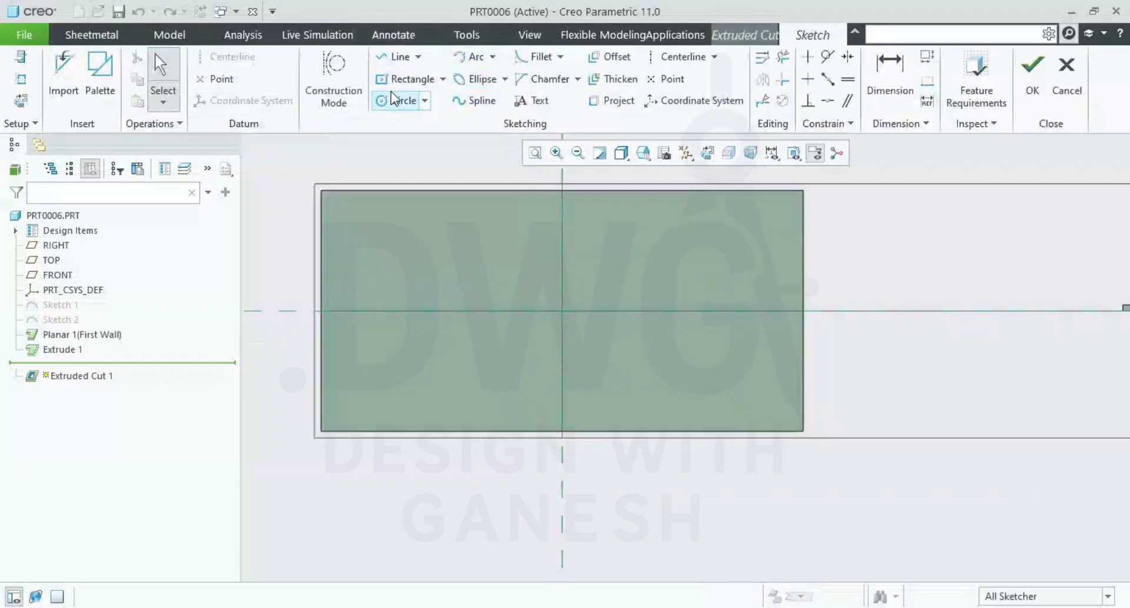
{"action": "left_click", "coordinate": [391, 99]}
{"action": "left_click", "coordinate": [563, 312]}
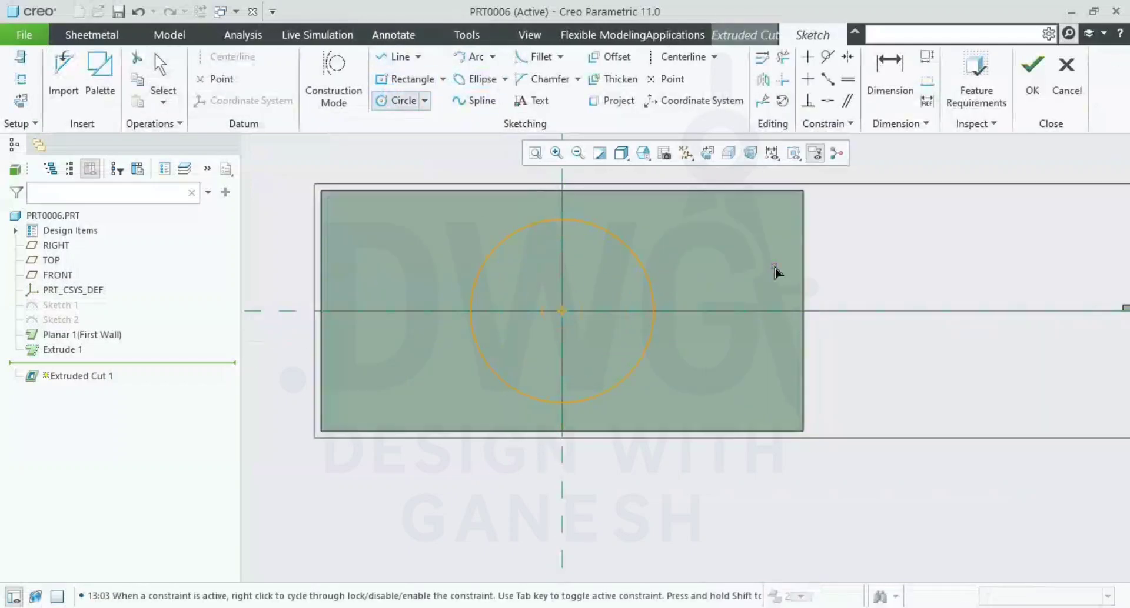
{"action": "middle_click", "coordinate": [775, 272]}
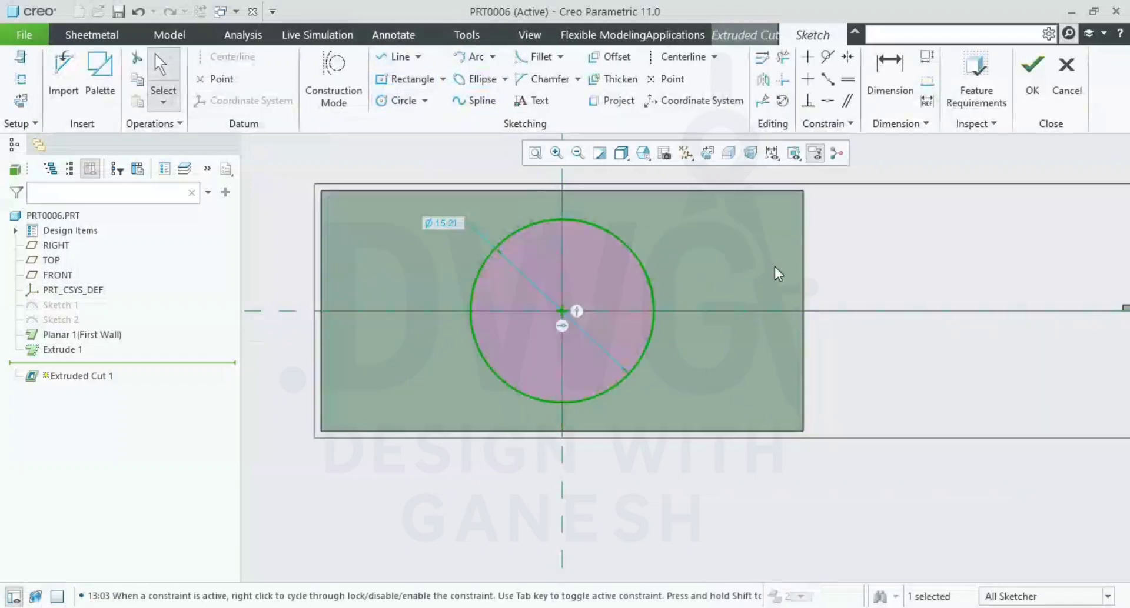
{"action": "left_click", "coordinate": [1033, 74]}
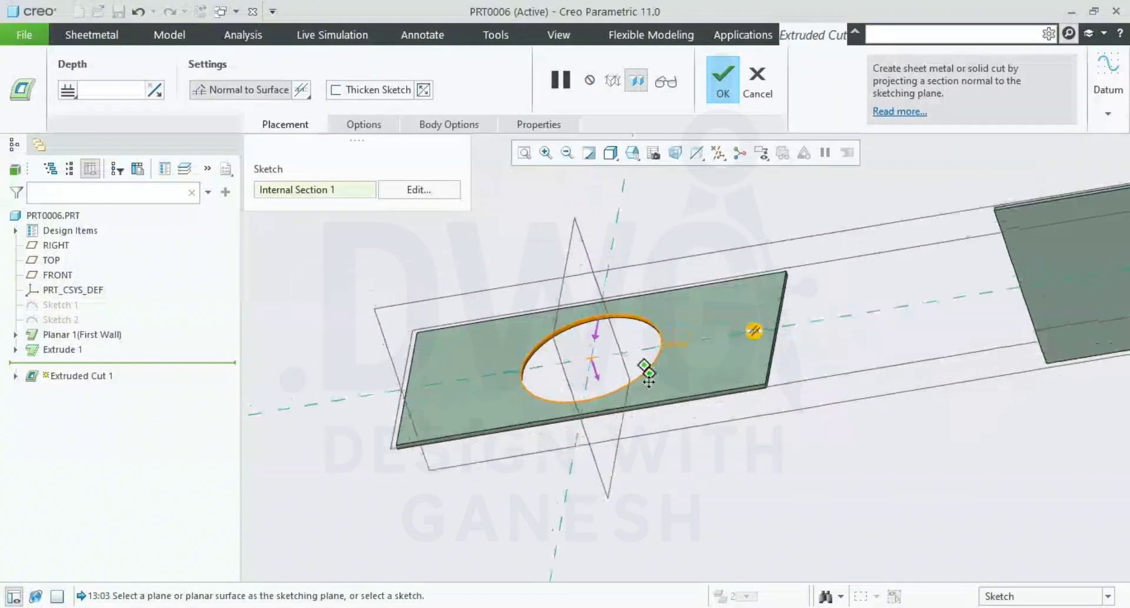
{"action": "middle_click", "coordinate": [734, 230]}
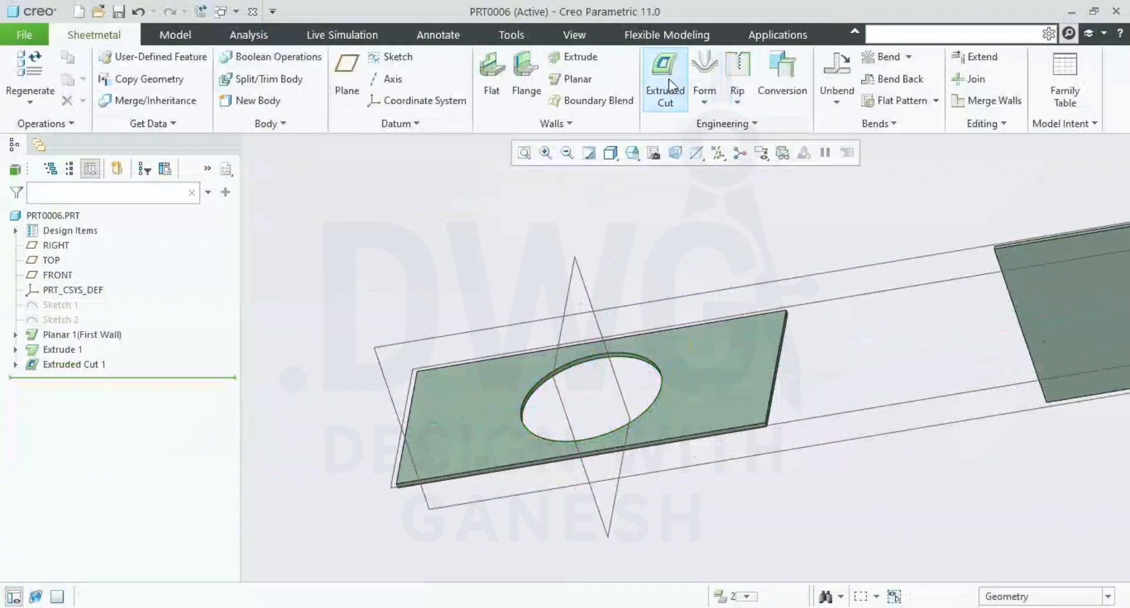
Inspect the cut planar wall and the extruded wall, and restore the default orientation for a close look at the extruded wall
{"action": "middle_click_drag", "start_coordinate": [719, 251], "coordinate": [675, 231], "text": "shift"}
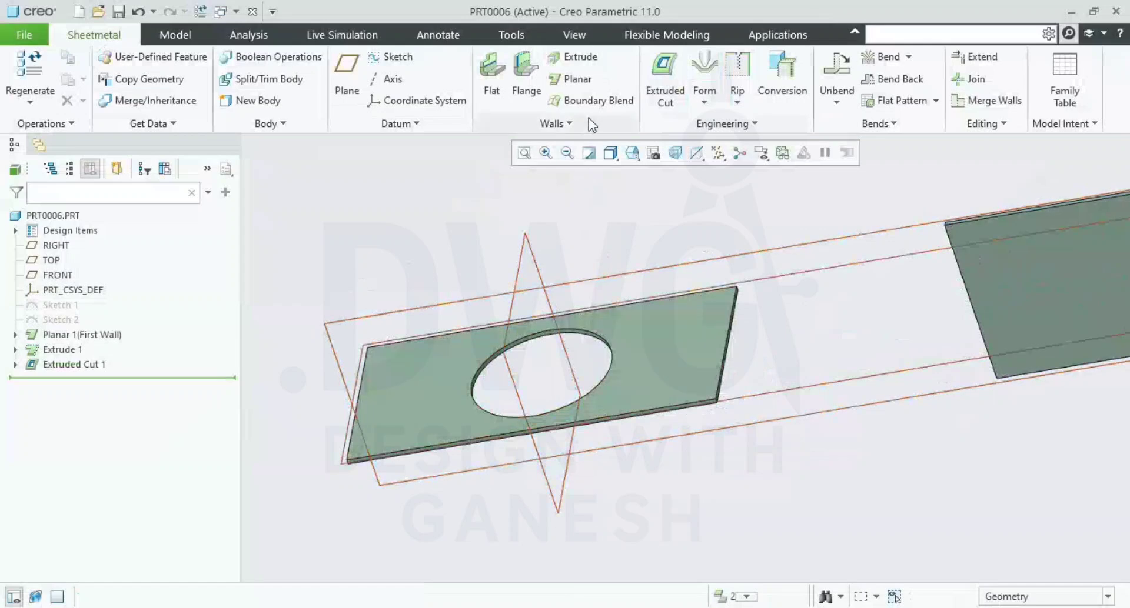
{"action": "scroll", "coordinate": [799, 377], "scroll_direction": "up", "scroll_amount": 3}
{"action": "middle_click_drag", "start_coordinate": [802, 355], "coordinate": [564, 391], "text": "shift"}
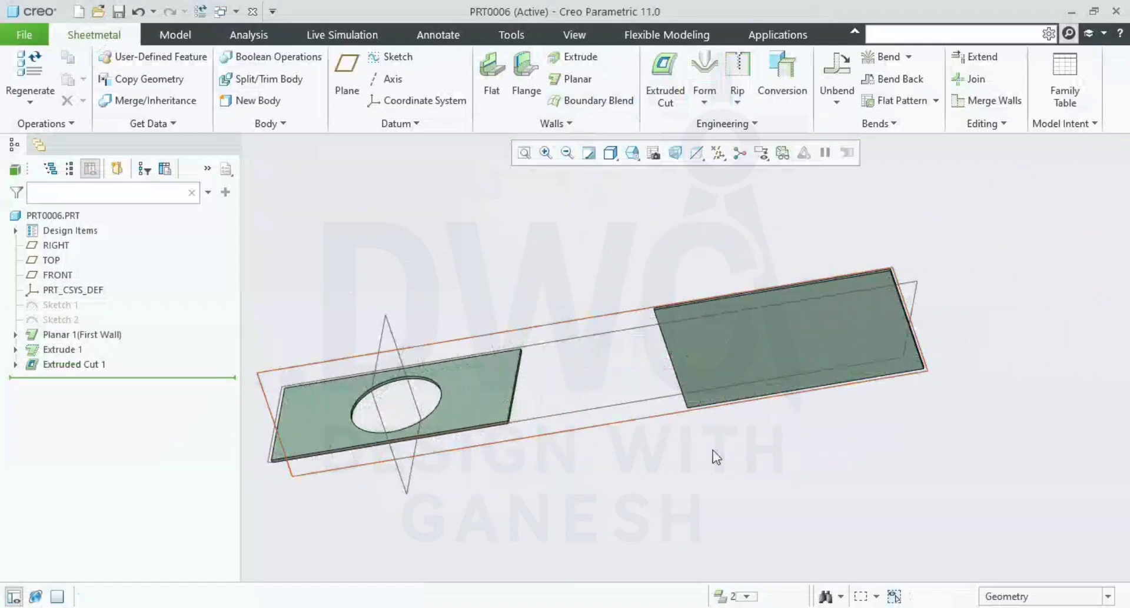
{"action": "scroll", "coordinate": [789, 397], "scroll_direction": "down", "scroll_amount": 3}
{"action": "middle_click_drag", "start_coordinate": [772, 423], "coordinate": [737, 449], "text": "shift"}
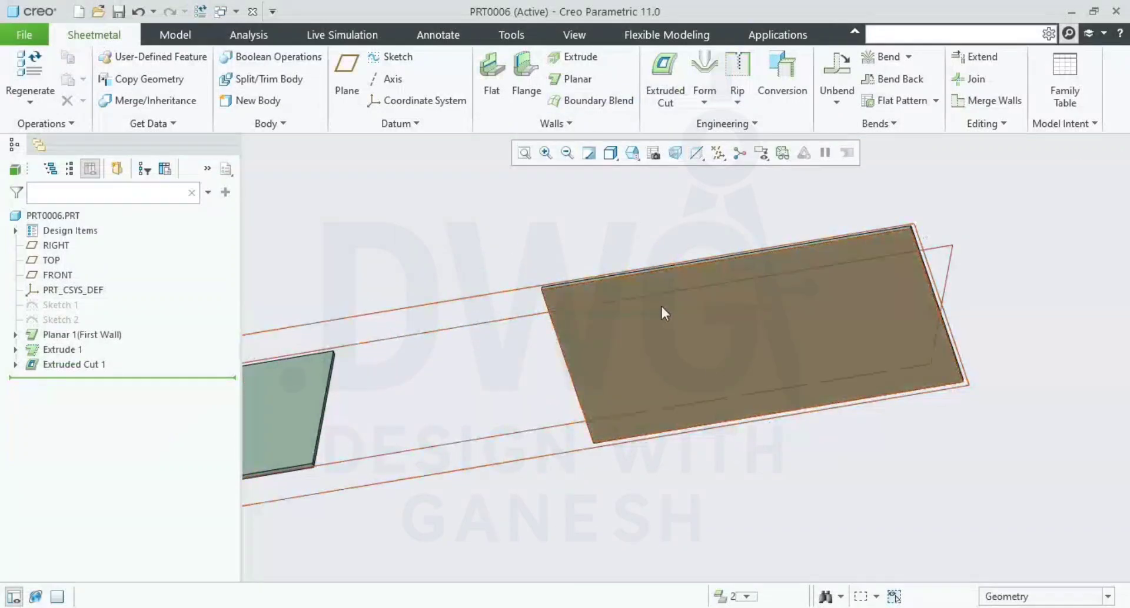
{"action": "left_click", "coordinate": [625, 156]}
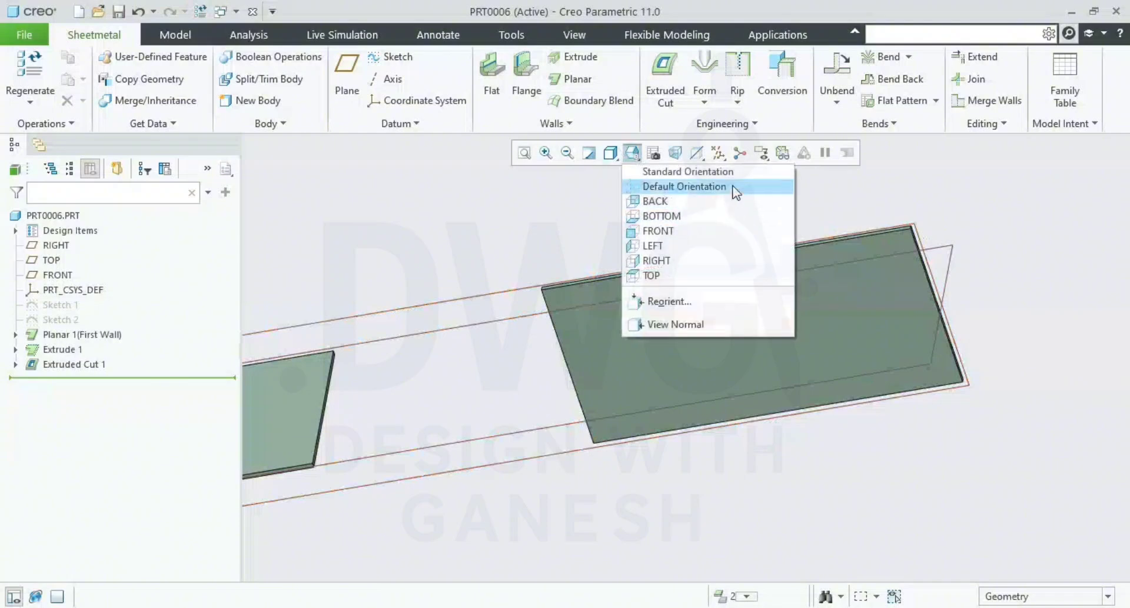
{"action": "left_click", "coordinate": [676, 184]}
{"action": "scroll", "coordinate": [839, 385], "scroll_direction": "down", "scroll_amount": 5}
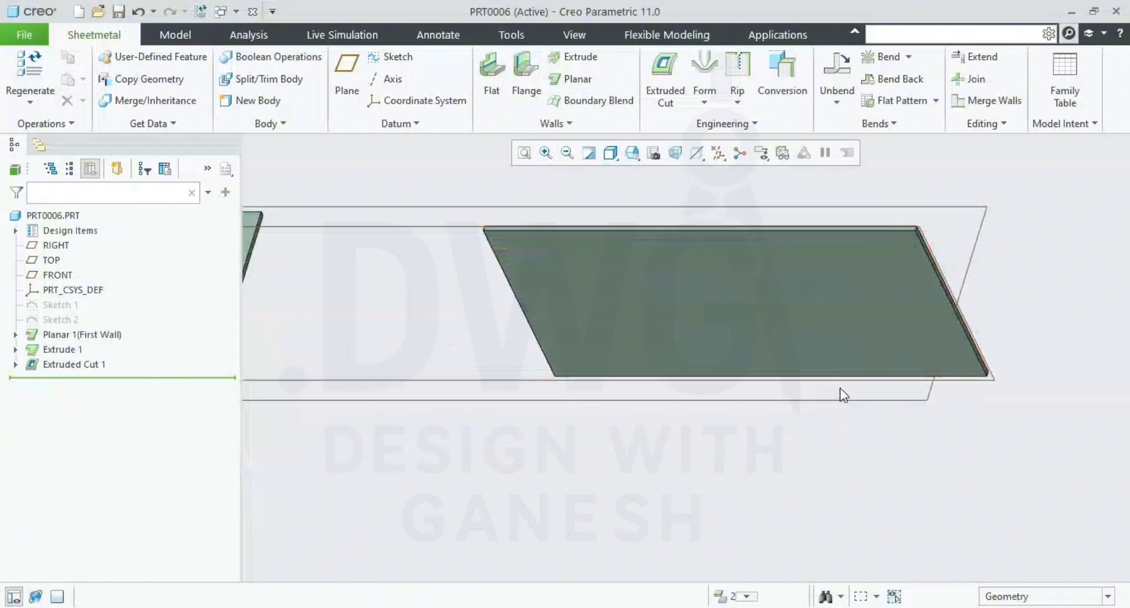
Examine the flat face and edges of the extruded wall
{"action": "scroll", "coordinate": [840, 387], "scroll_direction": "up", "scroll_amount": 1}
{"action": "middle_click_drag", "start_coordinate": [812, 398], "coordinate": [703, 441], "text": "shift"}
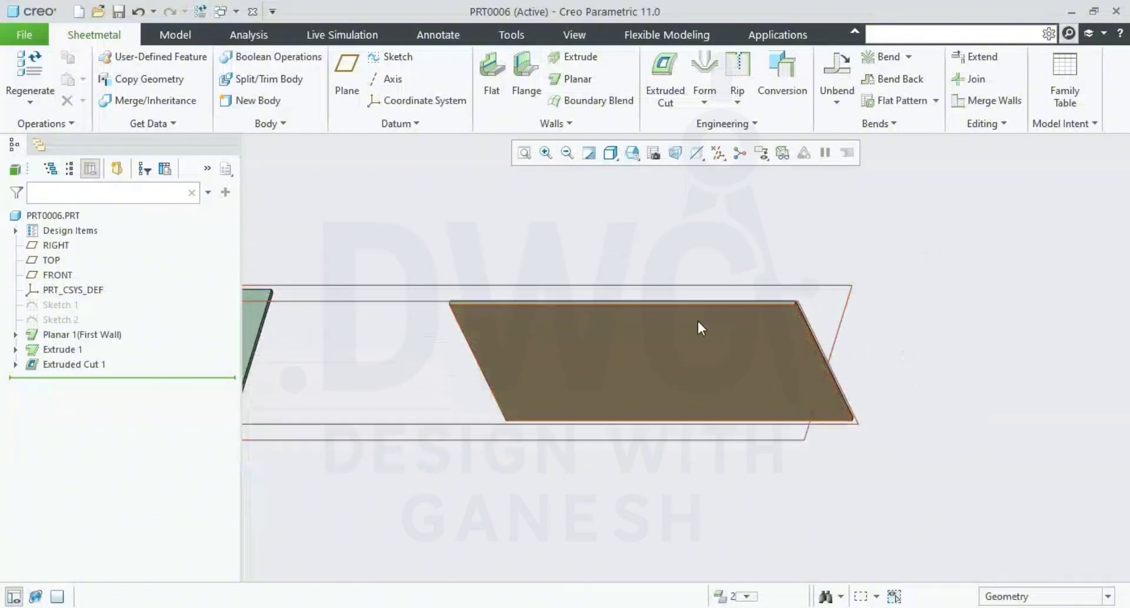
{"action": "scroll", "coordinate": [686, 359], "scroll_direction": "down", "scroll_amount": 1}
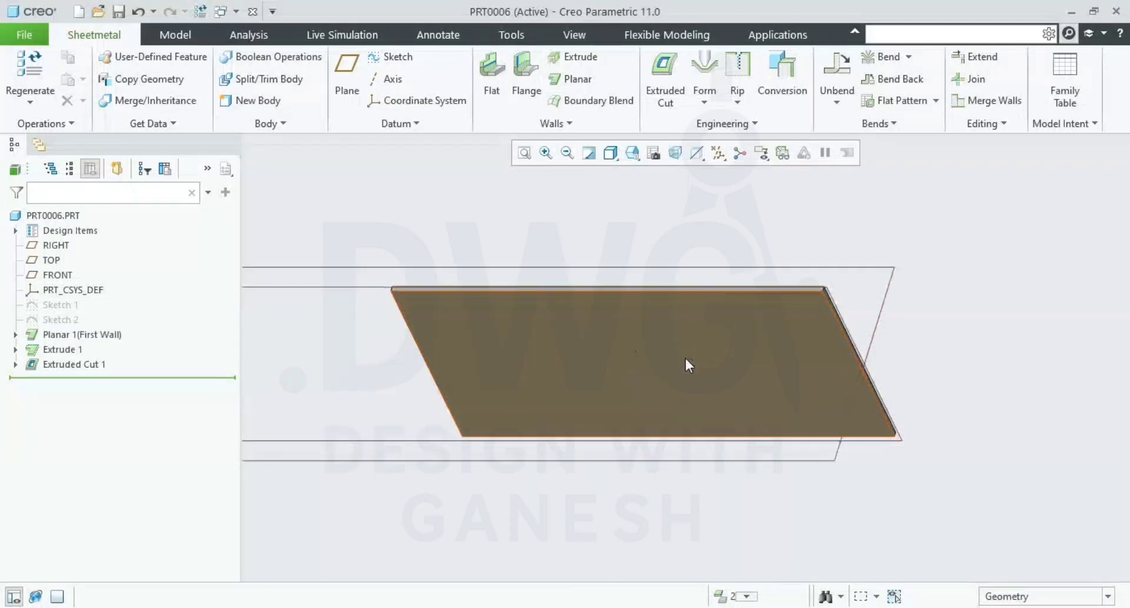
{"action": "middle_click_drag", "start_coordinate": [688, 364], "coordinate": [616, 361], "text": "shift"}
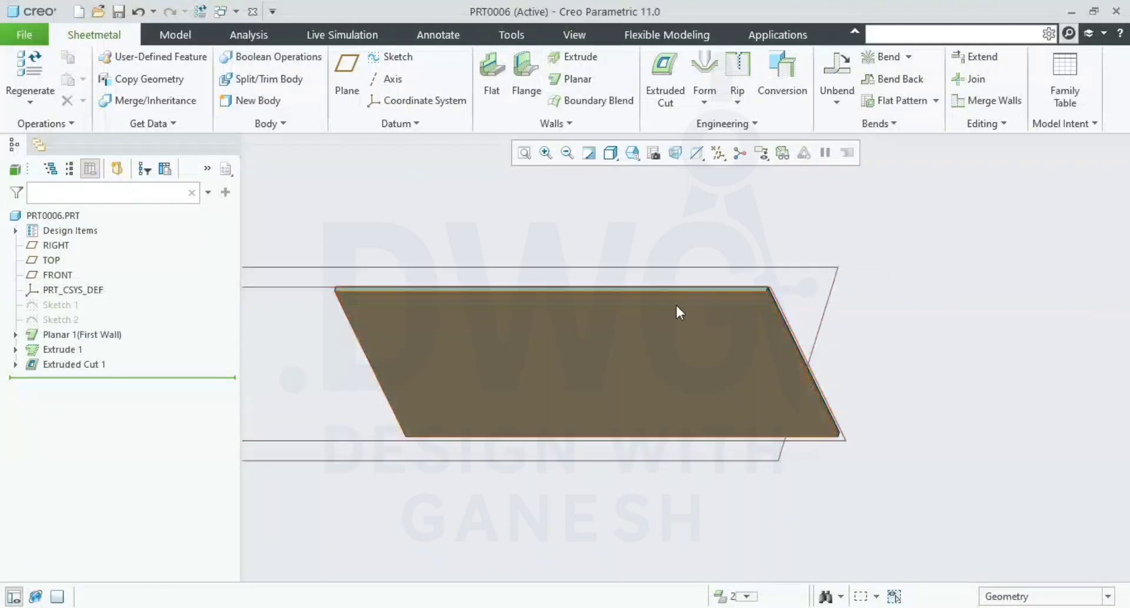
{"action": "left_click", "coordinate": [701, 425]}
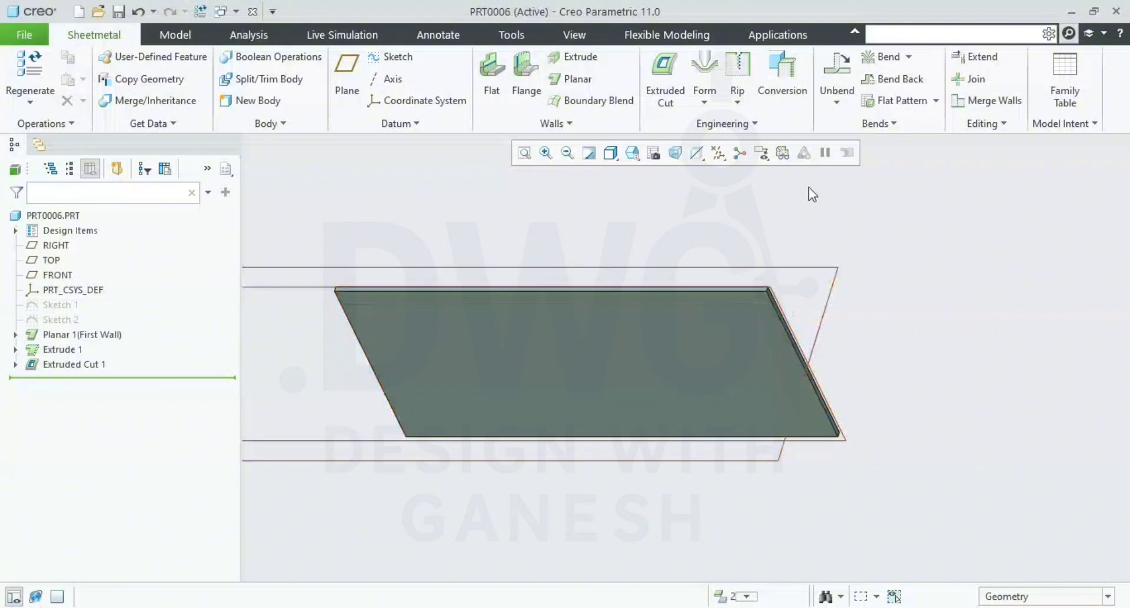
{"action": "scroll", "coordinate": [830, 253], "scroll_direction": "up", "scroll_amount": 1}
{"action": "middle_click_drag", "start_coordinate": [804, 236], "coordinate": [766, 249], "text": "shift"}
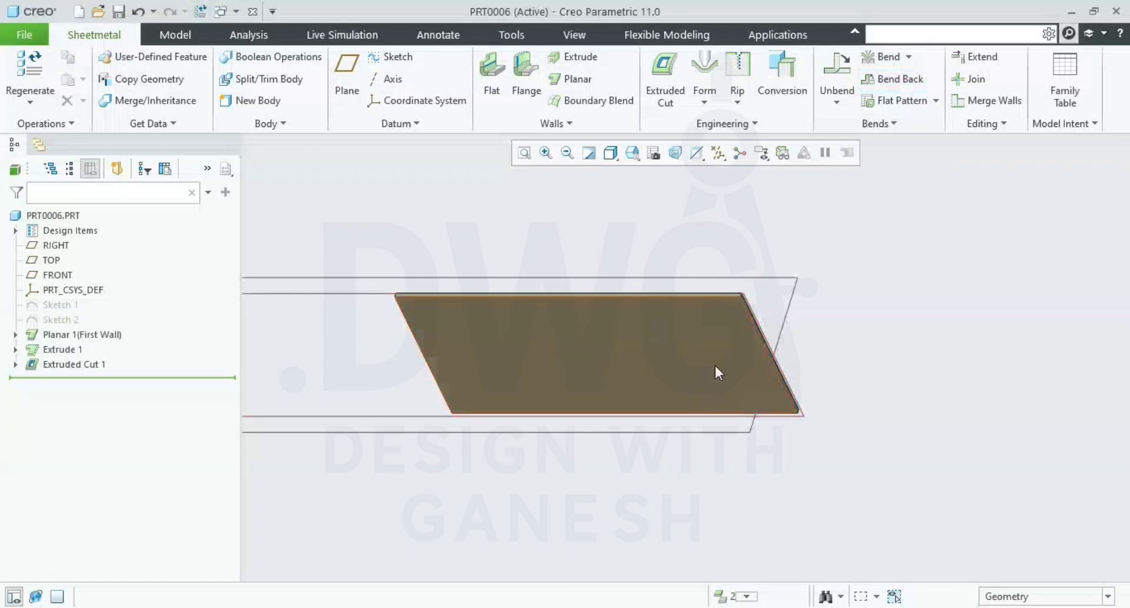
{"action": "left_click", "coordinate": [690, 354]}
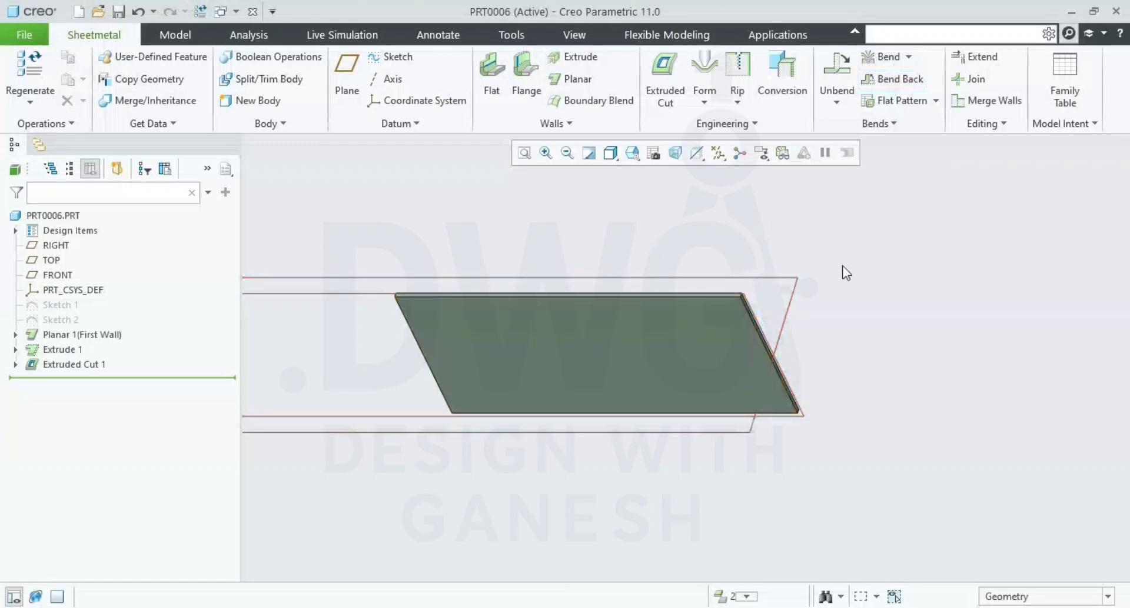
Start an angle bend on the extruded wall's face and open the sketch for its bend line
{"action": "left_click", "coordinate": [885, 59]}
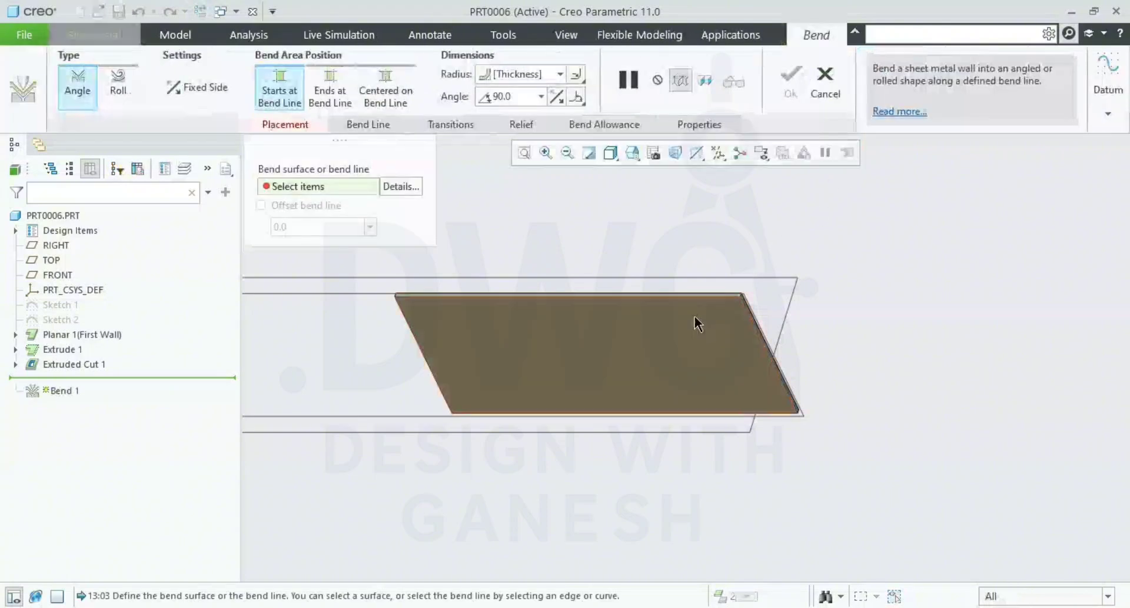
{"action": "left_click", "coordinate": [650, 369]}
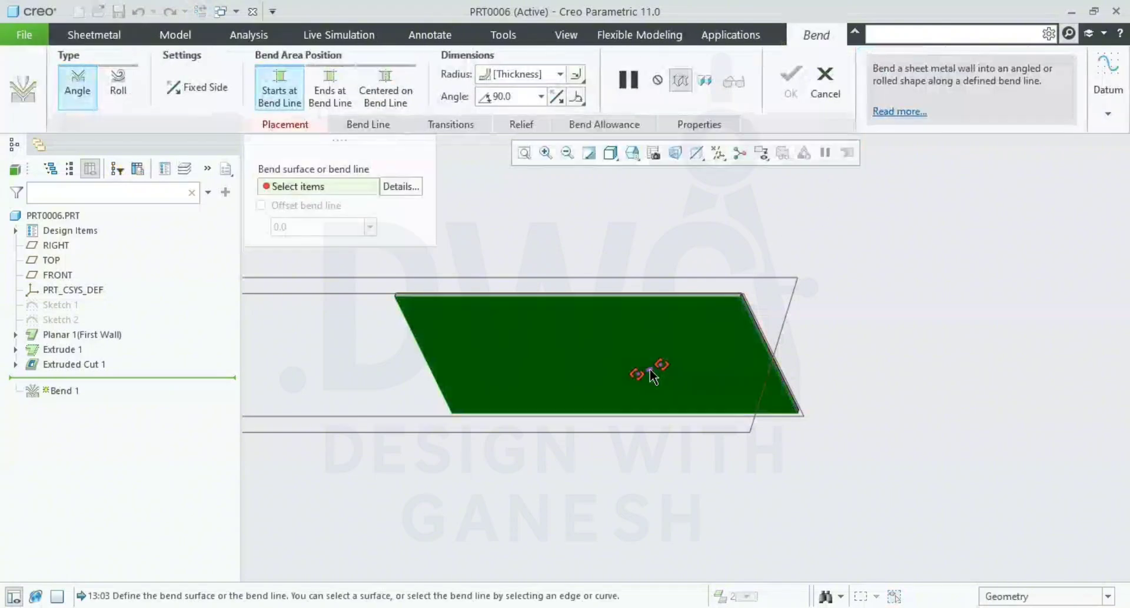
{"action": "scroll", "coordinate": [650, 369], "scroll_direction": "up", "scroll_amount": 2}
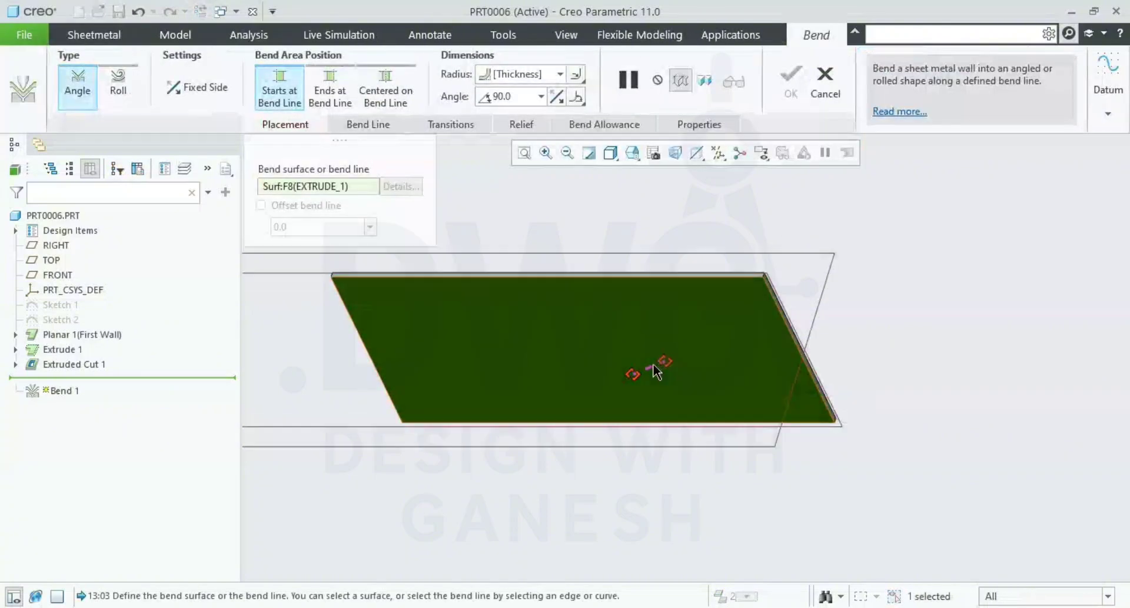
{"action": "scroll", "coordinate": [647, 379], "scroll_direction": "down", "scroll_amount": 1}
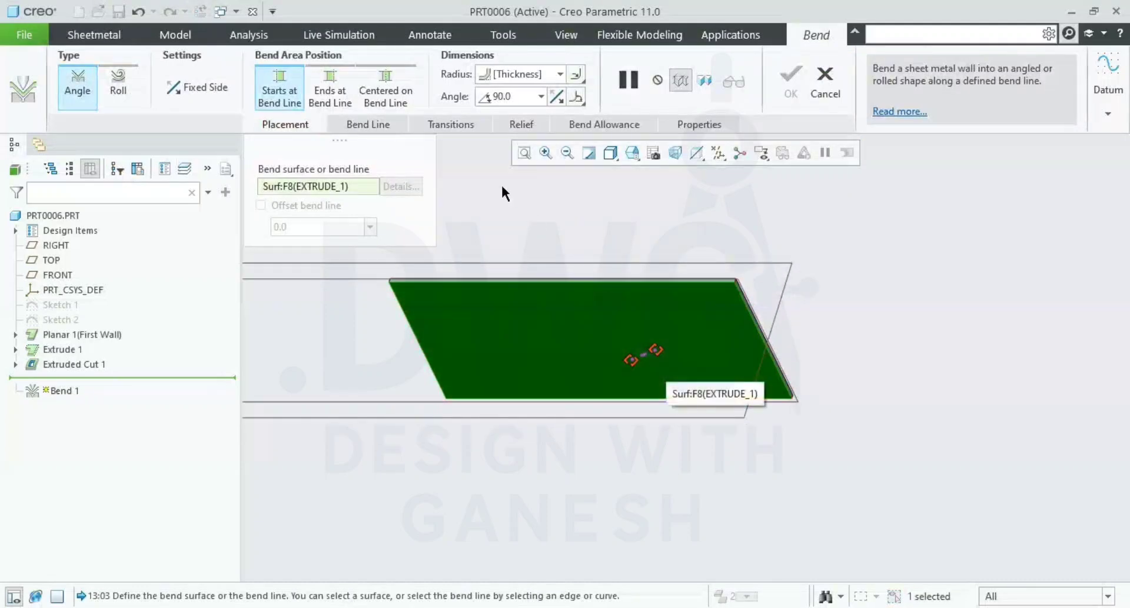
{"action": "left_click", "coordinate": [376, 124]}
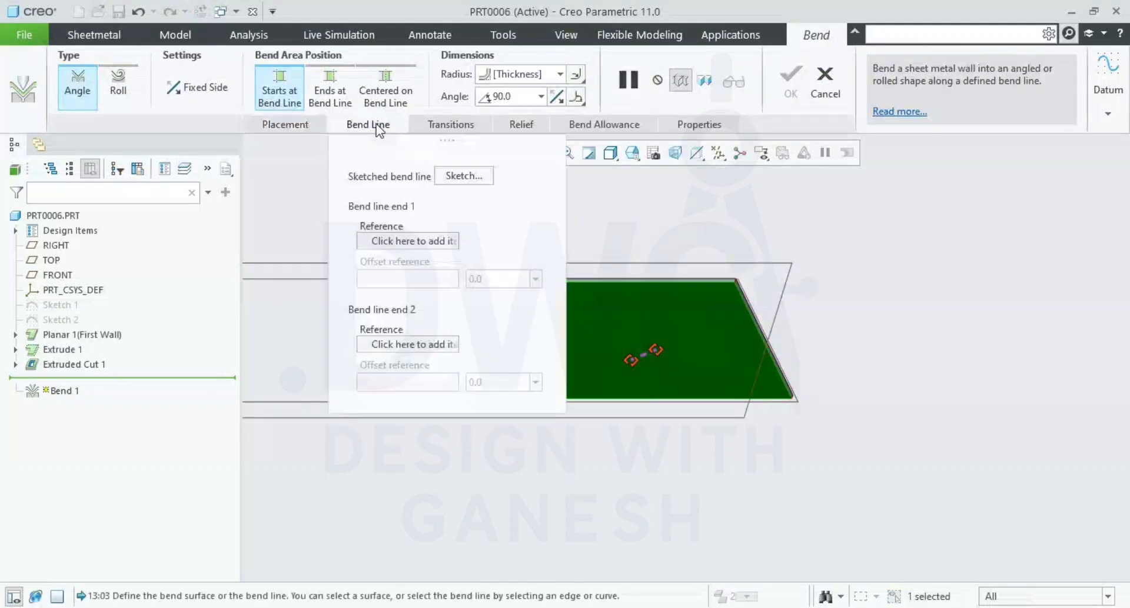
{"action": "left_click", "coordinate": [457, 177]}
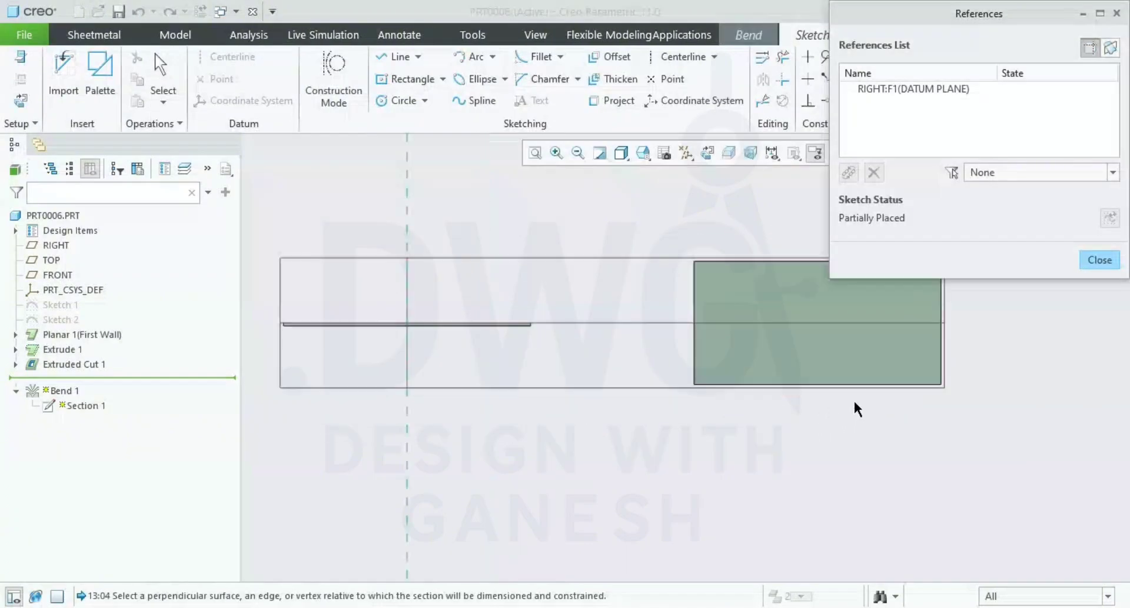
Add the extruded wall's outer short edge and lower long edge as references for the bend line sketch
{"action": "scroll", "coordinate": [855, 403], "scroll_direction": "down", "scroll_amount": 1}
{"action": "middle_click_drag", "start_coordinate": [810, 394], "coordinate": [600, 454], "text": "shift"}
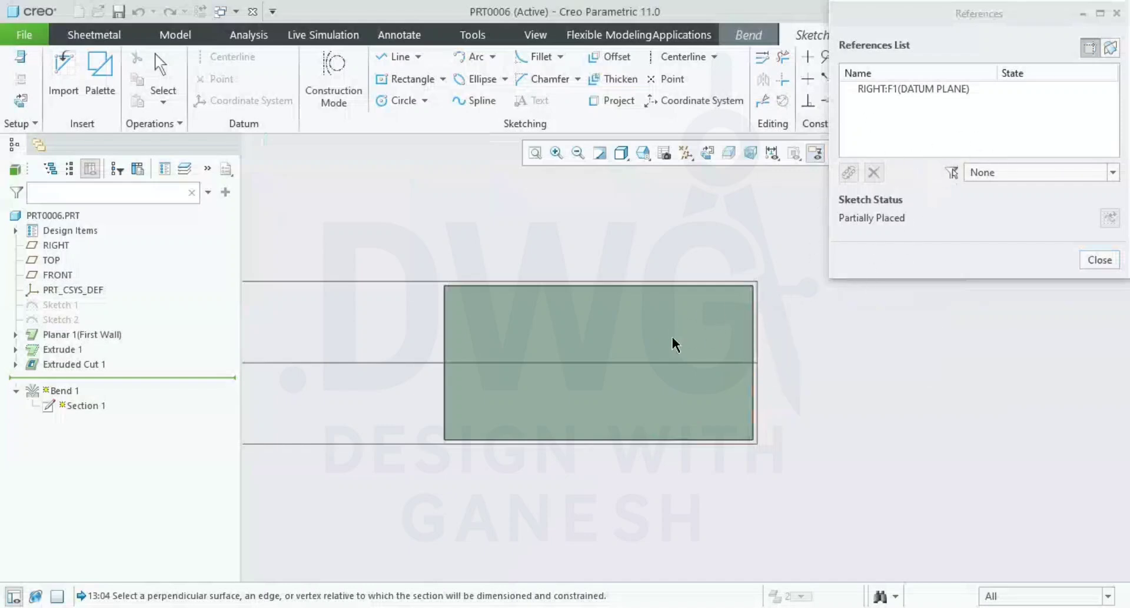
{"action": "middle_click_drag", "start_coordinate": [820, 369], "coordinate": [779, 339], "text": "shift"}
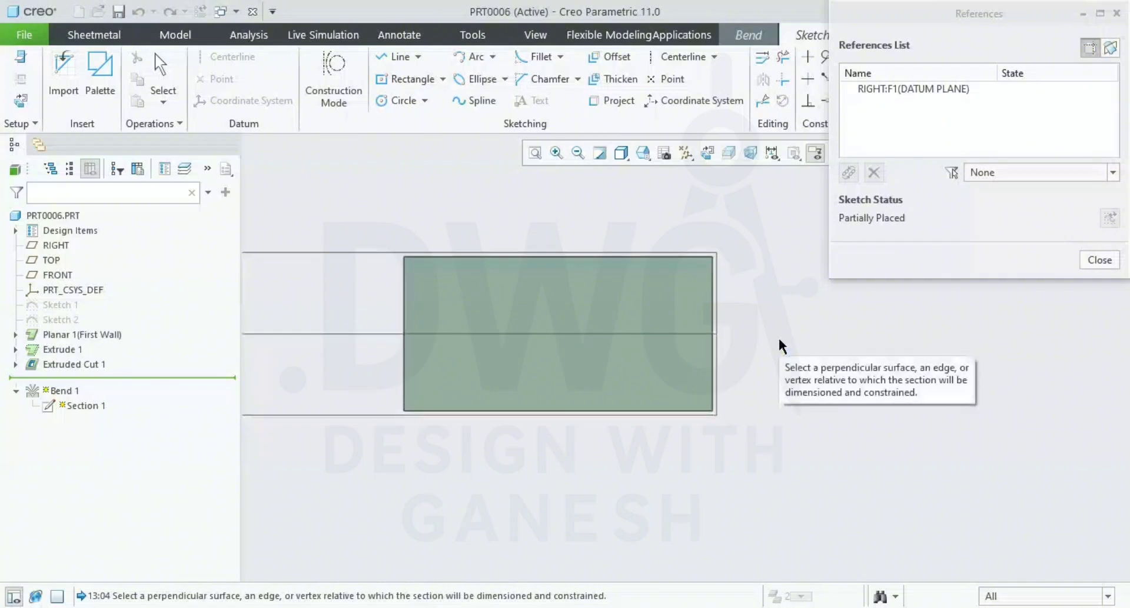
{"action": "left_click", "coordinate": [713, 399]}
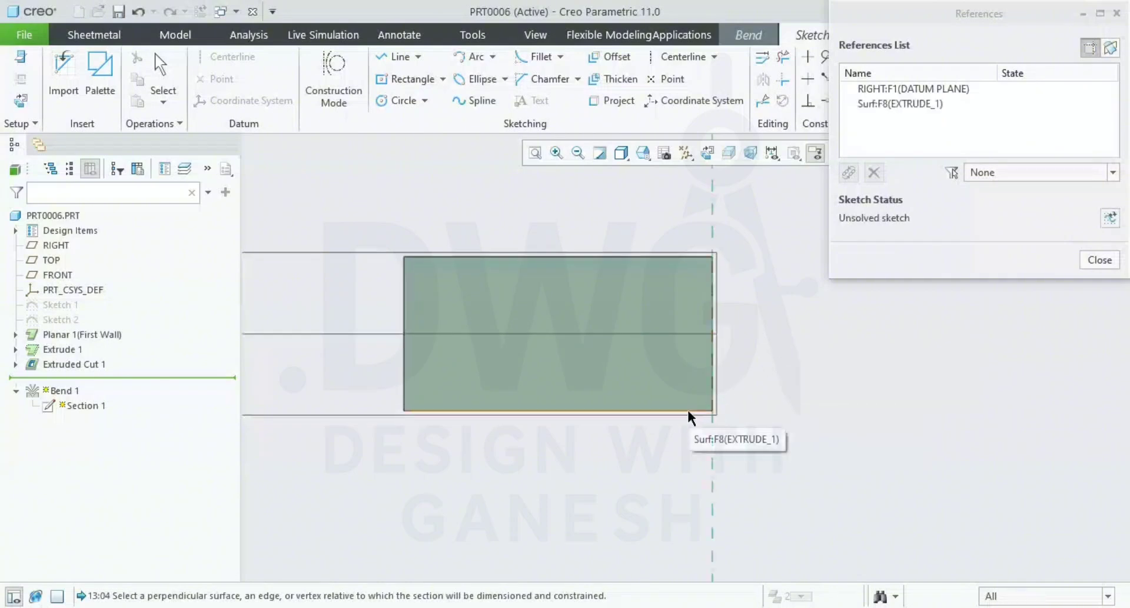
{"action": "left_click", "coordinate": [689, 416]}
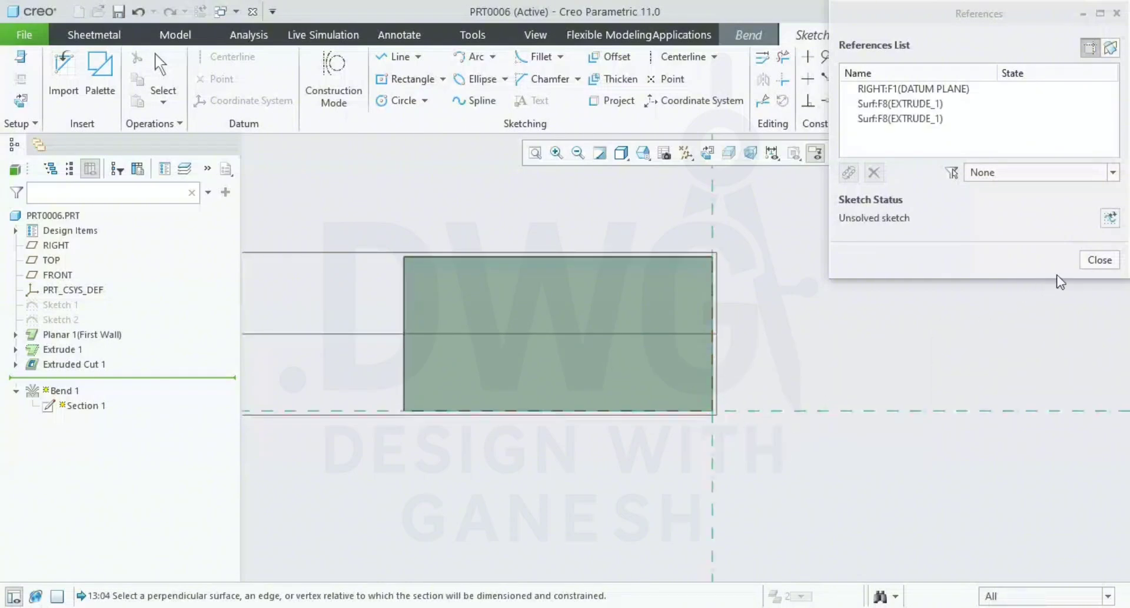
{"action": "left_click", "coordinate": [1101, 262]}
Sketch a slanted bend line across the extruded wall from its upper long edge to its lower long edge and finish the sketch
{"action": "scroll", "coordinate": [703, 363], "scroll_direction": "down", "scroll_amount": 1}
{"action": "middle_click_drag", "start_coordinate": [755, 372], "coordinate": [791, 354], "text": "shift"}
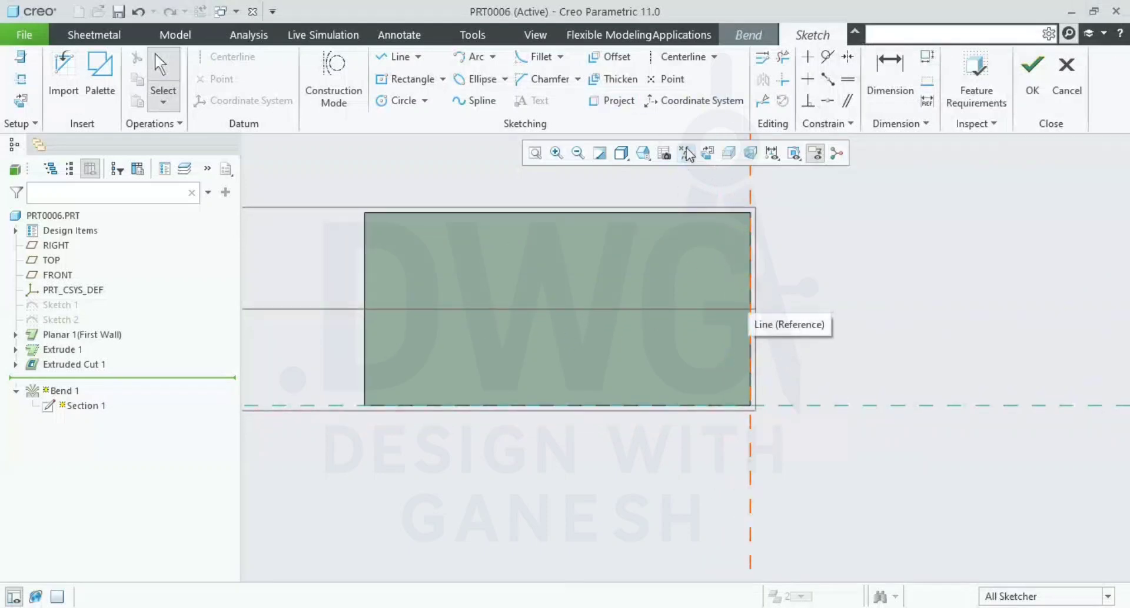
{"action": "key", "text": "l"}
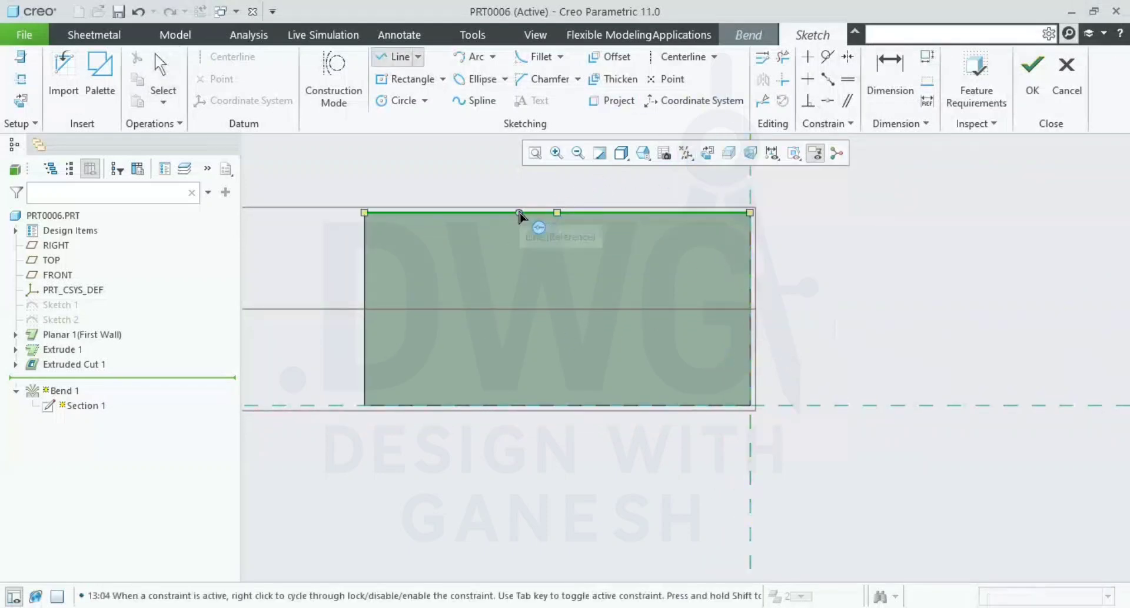
{"action": "left_click", "coordinate": [519, 213]}
{"action": "left_click", "coordinate": [601, 406]}
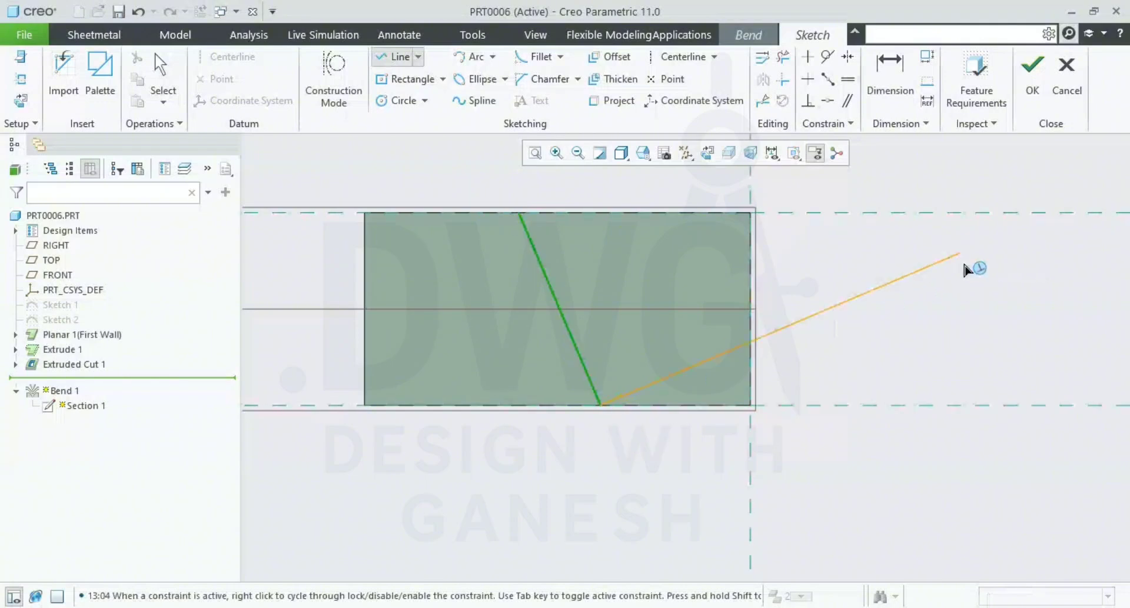
{"action": "middle_click", "coordinate": [805, 276]}
{"action": "left_click", "coordinate": [1031, 74]}
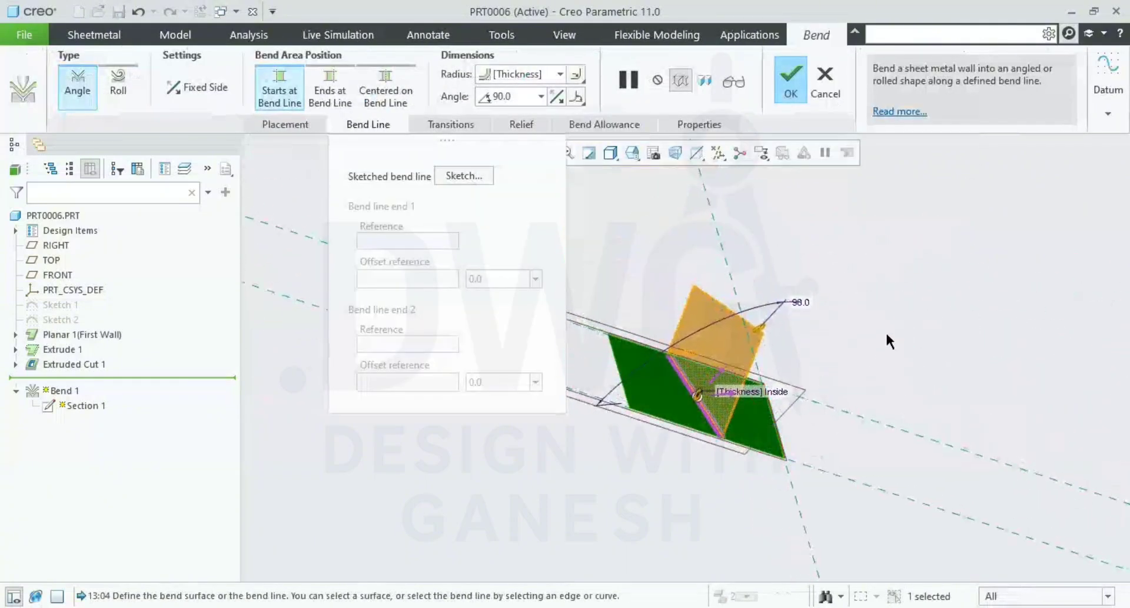
Switch the fixed side of the 90° bend to the other part of the wall and complete the feature
{"action": "scroll", "coordinate": [645, 288], "scroll_direction": "down", "scroll_amount": 1}
{"action": "middle_click_drag", "start_coordinate": [656, 281], "coordinate": [703, 300], "text": "shift"}
{"action": "middle_click_drag", "start_coordinate": [803, 353], "coordinate": [828, 326], "text": "shift"}
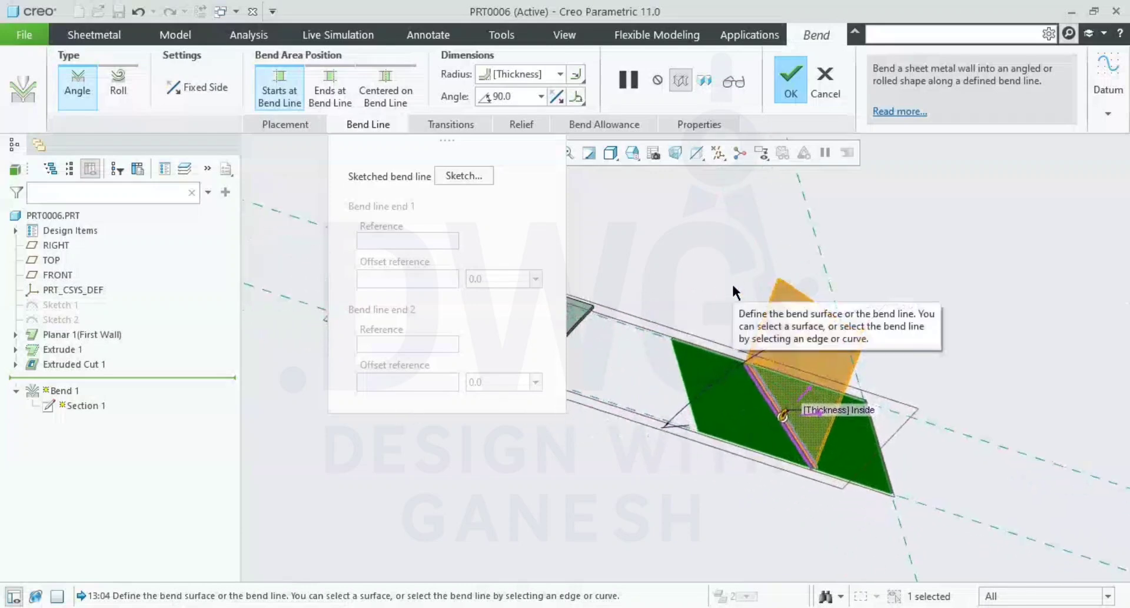
{"action": "left_click", "coordinate": [206, 87]}
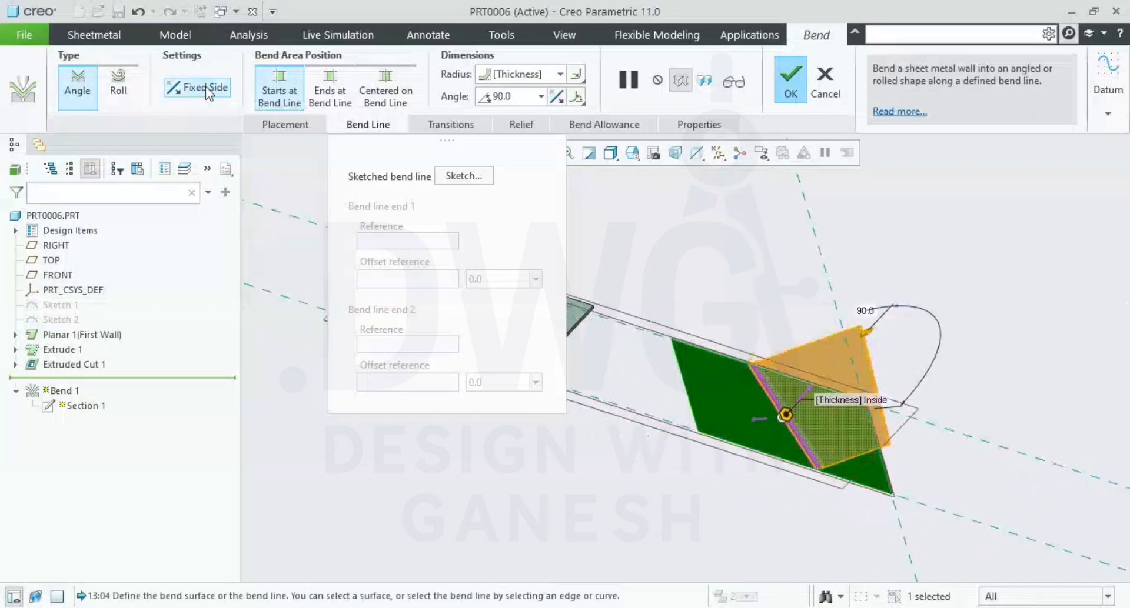
{"action": "left_click", "coordinate": [206, 87]}
{"action": "left_click", "coordinate": [206, 87]}
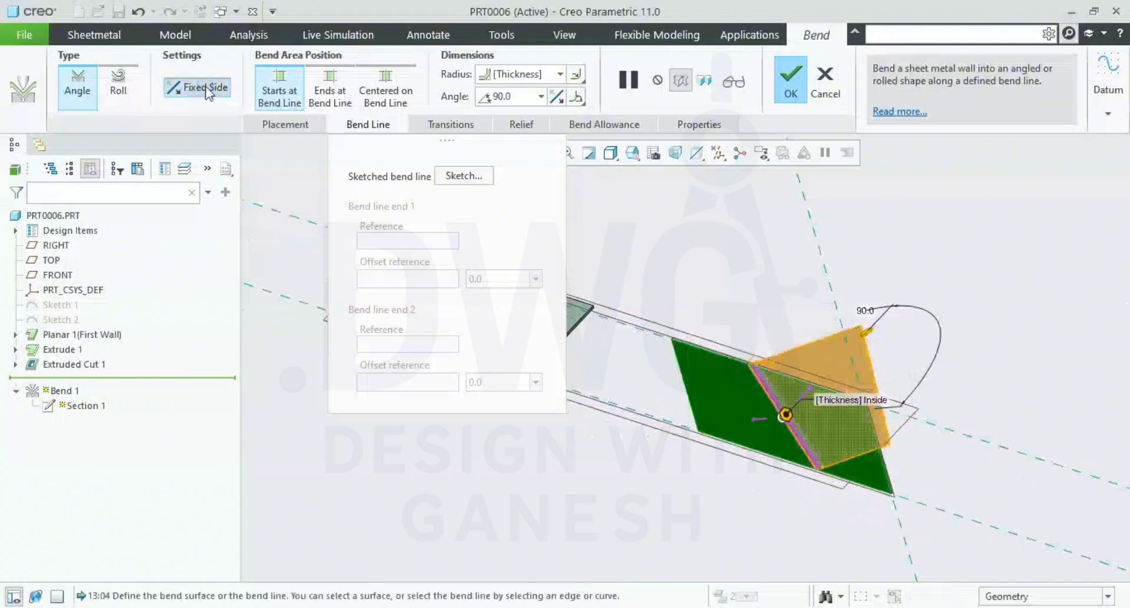
{"action": "middle_click", "coordinate": [814, 268]}
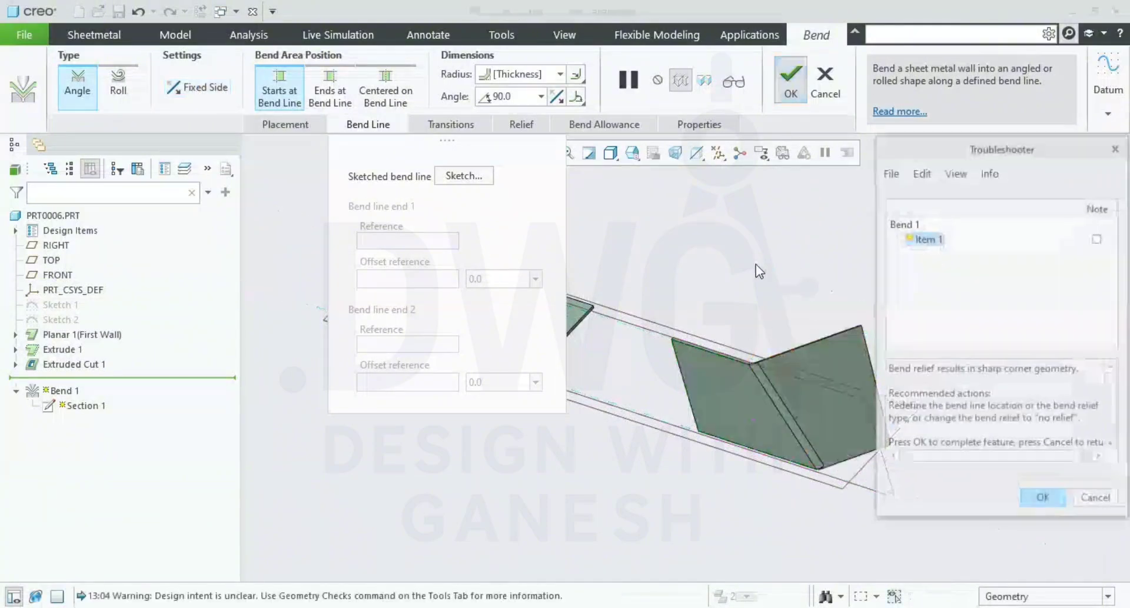
{"action": "left_click", "coordinate": [1043, 500]}
Inspect the slanted bend in the extruded wall from several angles and restore the default orientation
{"action": "mouse_move", "coordinate": [998, 391]}
{"action": "middle_mouse_down"}
{"action": "mouse_move", "coordinate": [846, 456]}
{"action": "mouse_move", "coordinate": [871, 435]}
{"action": "mouse_move", "coordinate": [862, 458]}
{"action": "mouse_move", "coordinate": [750, 454]}
{"action": "middle_mouse_up"}
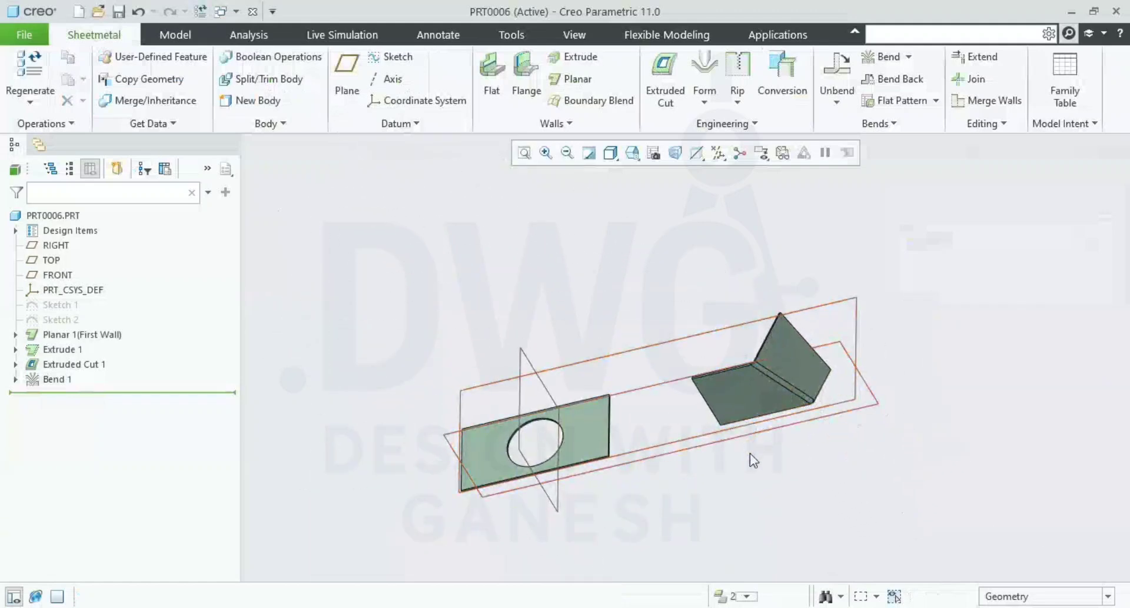
{"action": "left_click", "coordinate": [631, 153]}
{"action": "left_click", "coordinate": [703, 188]}
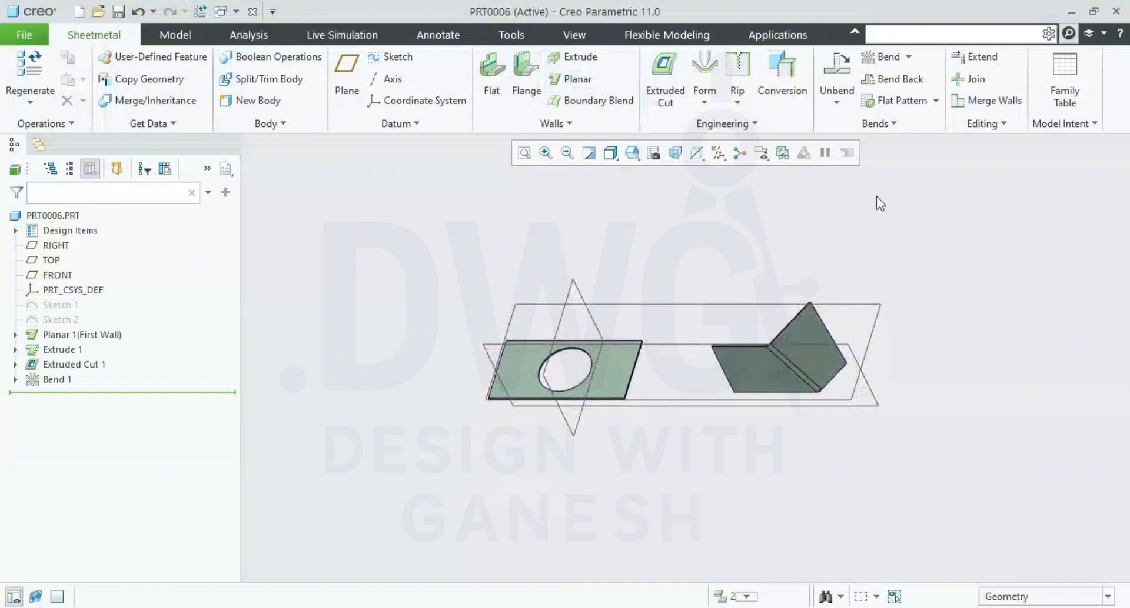
{"action": "scroll", "coordinate": [783, 312], "scroll_direction": "down", "scroll_amount": 4}
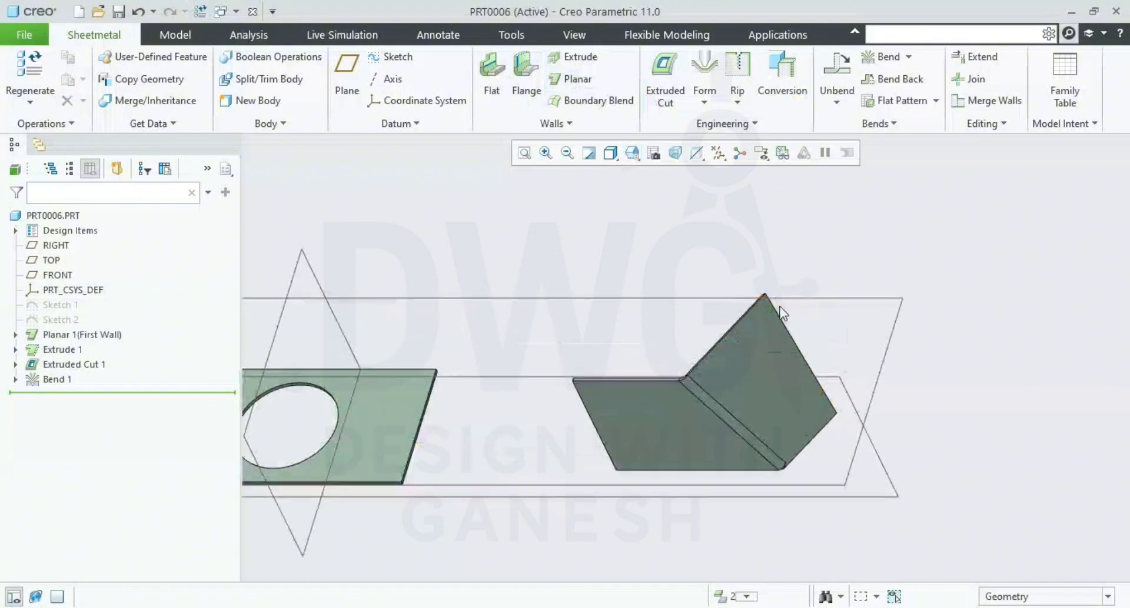
{"action": "scroll", "coordinate": [807, 340], "scroll_direction": "up", "scroll_amount": 1}
{"action": "middle_click_drag", "start_coordinate": [849, 284], "coordinate": [883, 239], "text": "shift"}
{"action": "scroll", "coordinate": [884, 236], "scroll_direction": "down", "scroll_amount": 1}
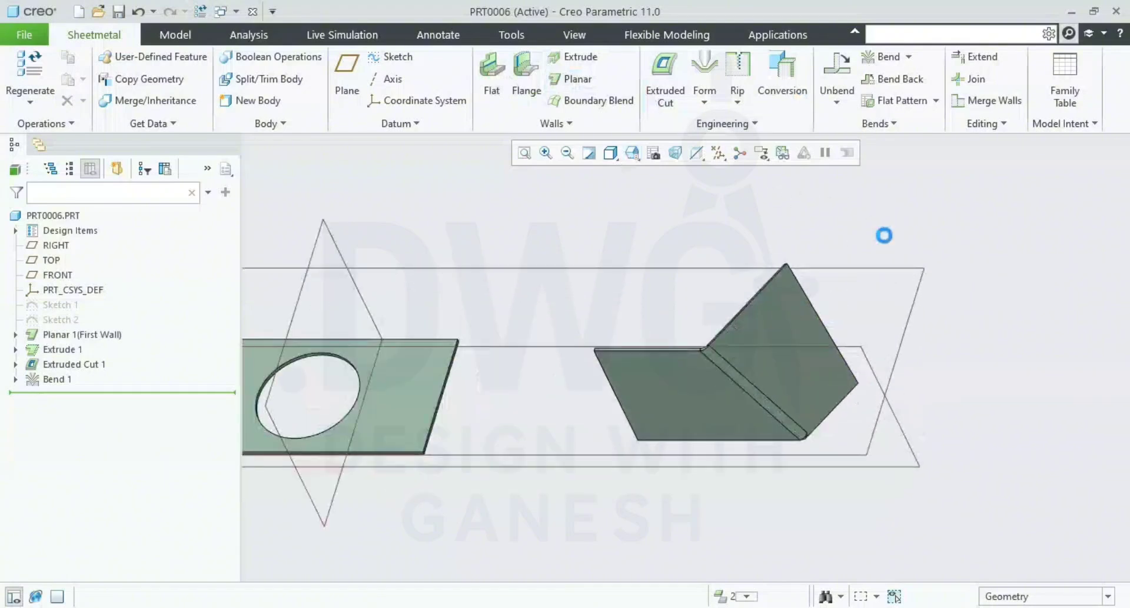
Undo the slanted bend on the extruded wall
{"action": "key", "text": "ctrl+z"}
{"action": "scroll", "coordinate": [859, 285], "scroll_direction": "up", "scroll_amount": 2}
{"action": "middle_click_drag", "start_coordinate": [776, 281], "coordinate": [696, 278], "text": "shift"}
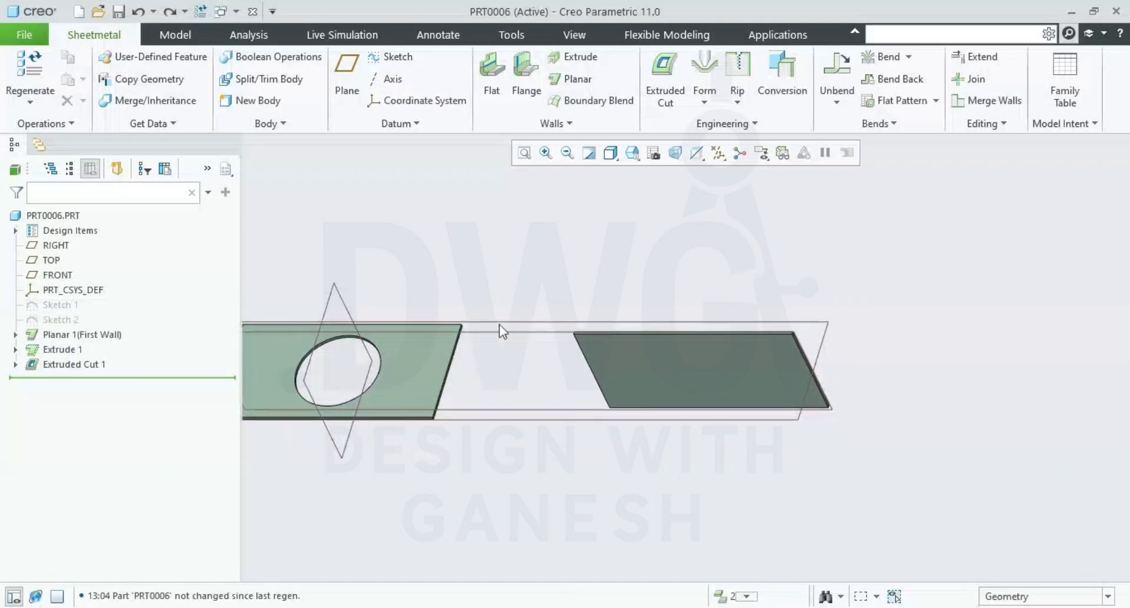
Start a new angle bend on the extruded wall's face and enter its bend line sketch
{"action": "left_click", "coordinate": [883, 57]}
{"action": "left_click", "coordinate": [719, 390]}
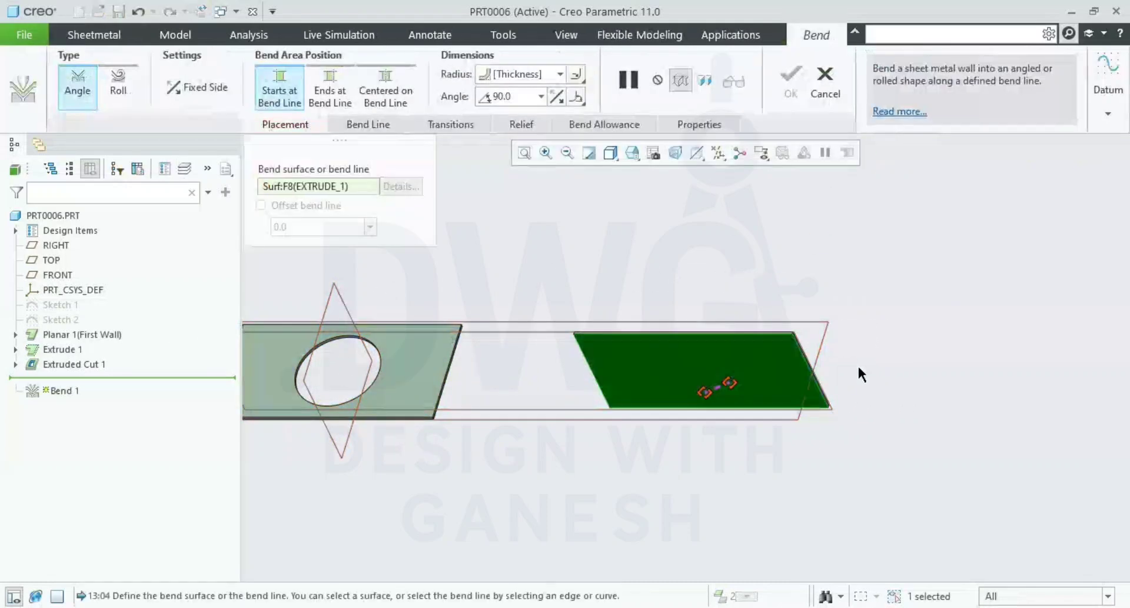
{"action": "left_click", "coordinate": [372, 122]}
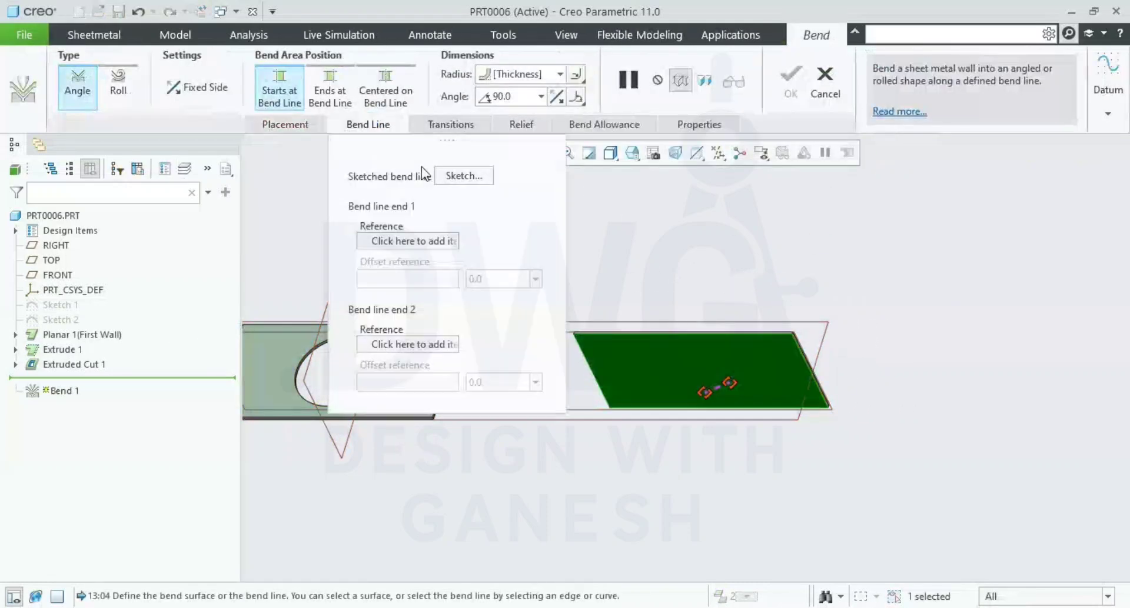
{"action": "left_click", "coordinate": [452, 176]}
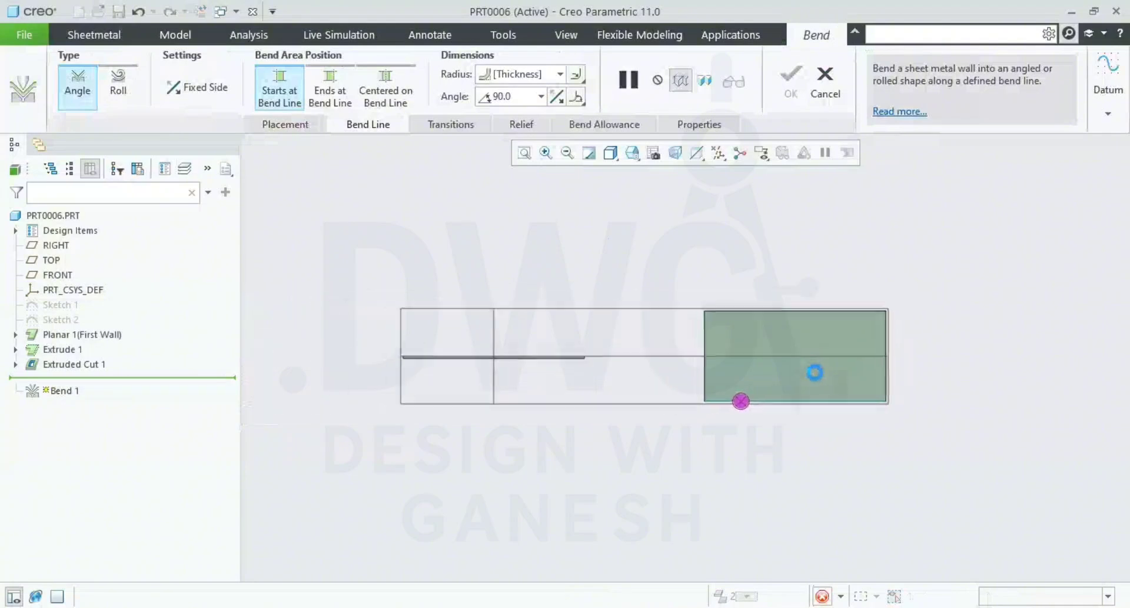
Reference the extruded wall's outer short edge and lower long edge in the new bend line sketch
{"action": "scroll", "coordinate": [854, 393], "scroll_direction": "down", "scroll_amount": 1}
{"action": "middle_click_drag", "start_coordinate": [831, 389], "coordinate": [699, 403], "text": "shift"}
{"action": "left_click", "coordinate": [854, 393]}
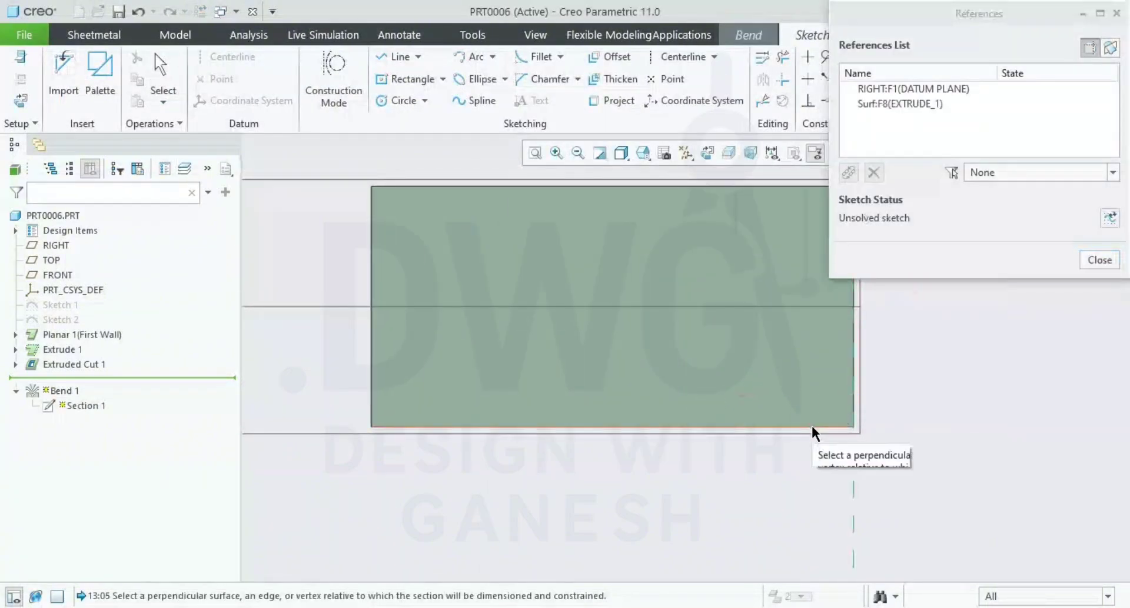
{"action": "left_click", "coordinate": [811, 423]}
{"action": "mouse_move", "coordinate": [804, 383]}
{"action": "middle_mouse_down"}
{"action": "mouse_move", "coordinate": [692, 394]}
{"action": "mouse_move", "coordinate": [938, 358]}
{"action": "middle_mouse_up"}
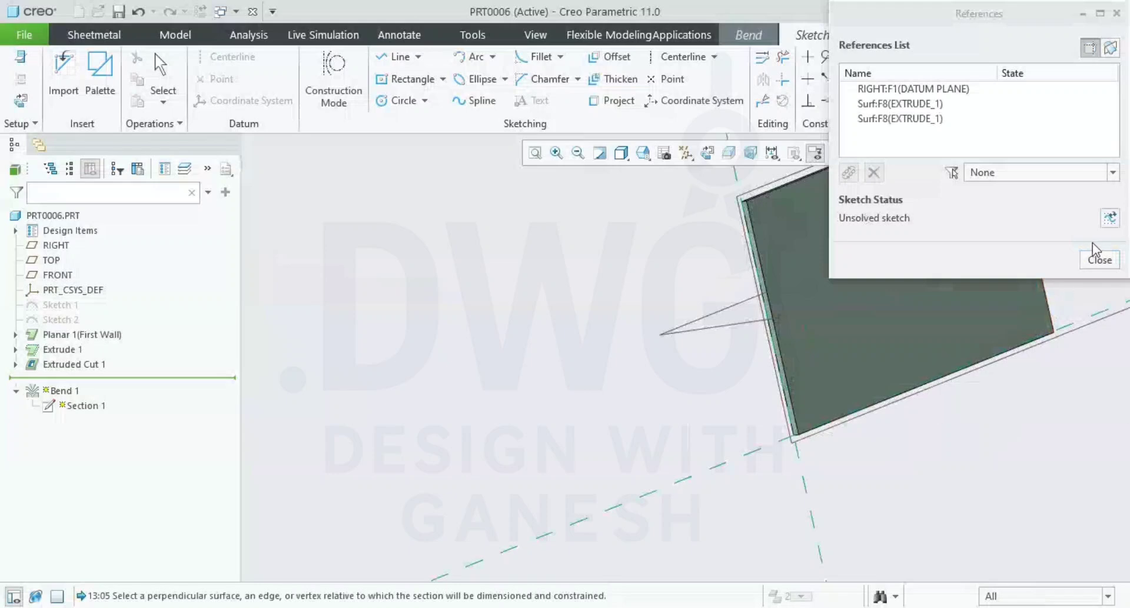
{"action": "left_click", "coordinate": [1099, 259]}
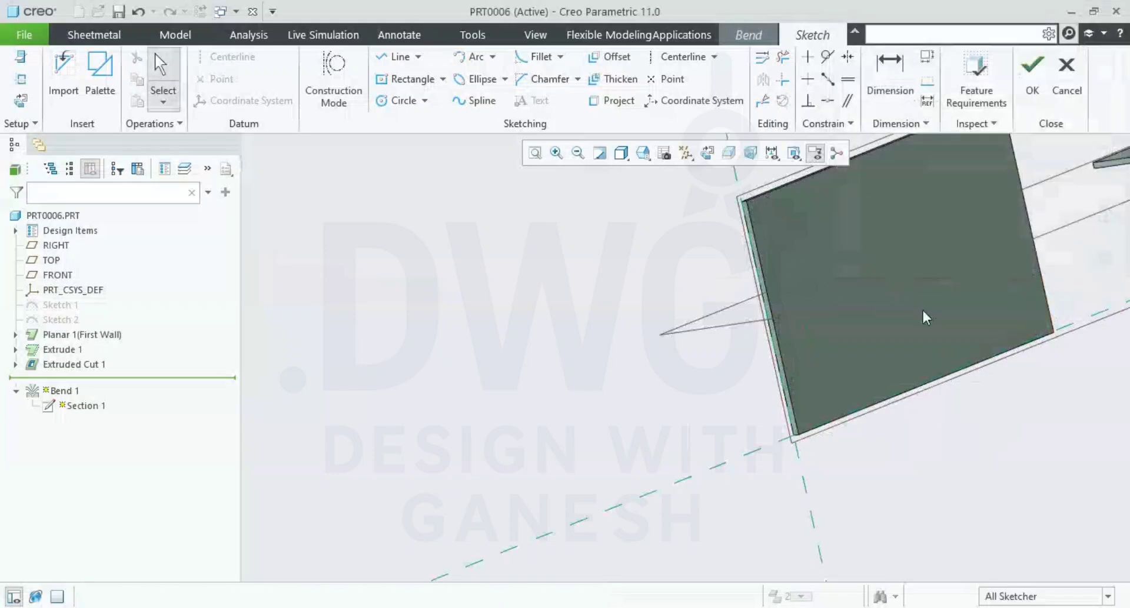
Try to use a four-segment polyline from the extruded wall's lower long edge to its upper long edge as the bend line
{"action": "left_click", "coordinate": [698, 155]}
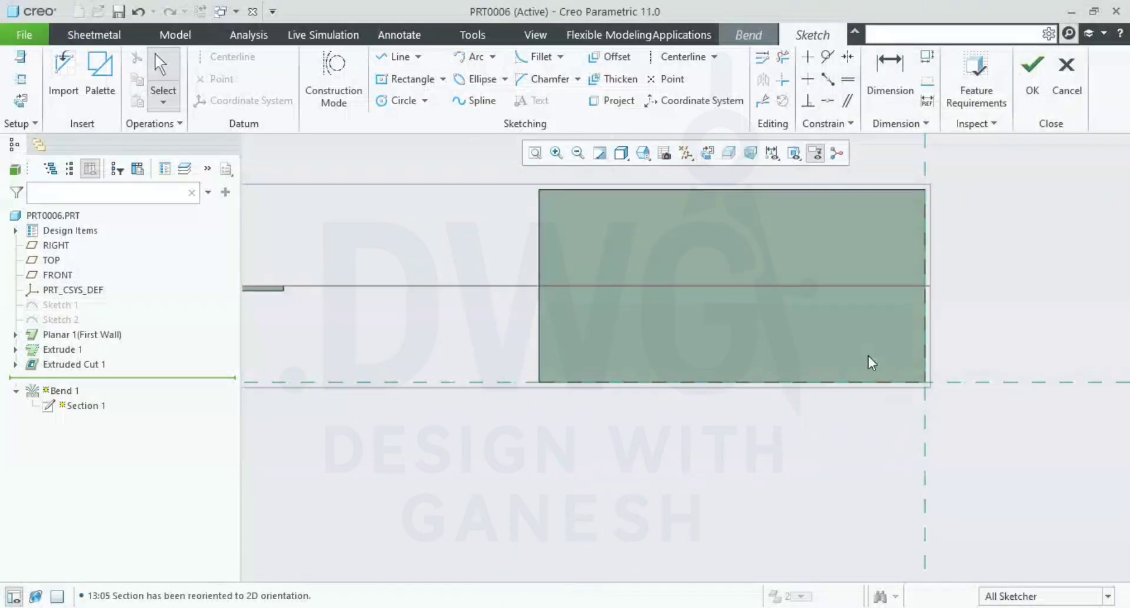
{"action": "key", "text": "l"}
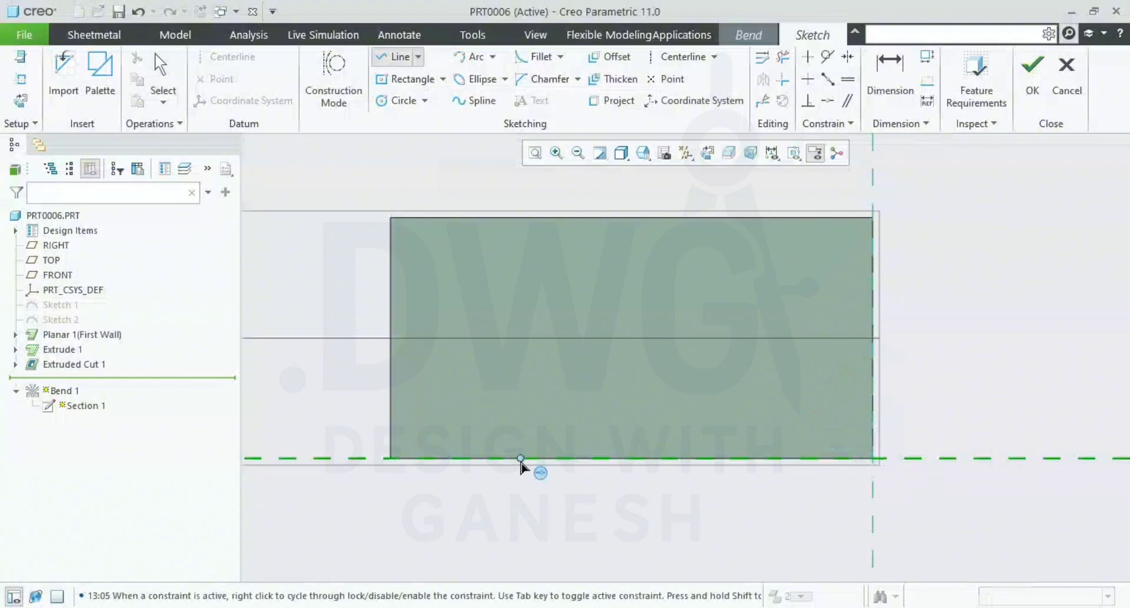
{"action": "left_click", "coordinate": [521, 462]}
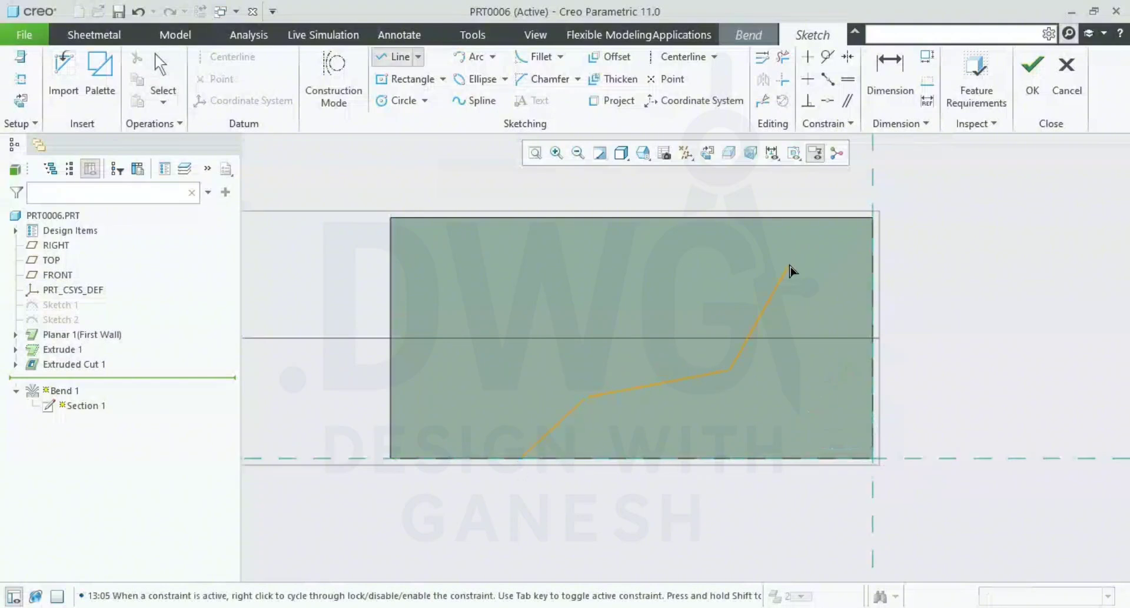
{"action": "left_click", "coordinate": [811, 217]}
{"action": "middle_click", "coordinate": [824, 227]}
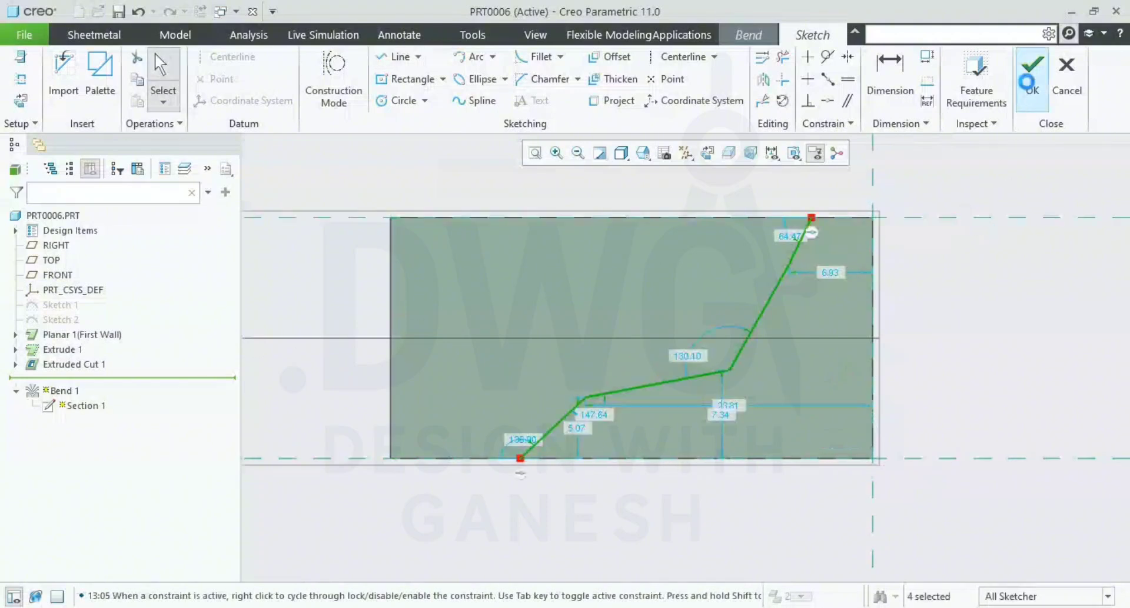
{"action": "left_click", "coordinate": [1028, 82]}
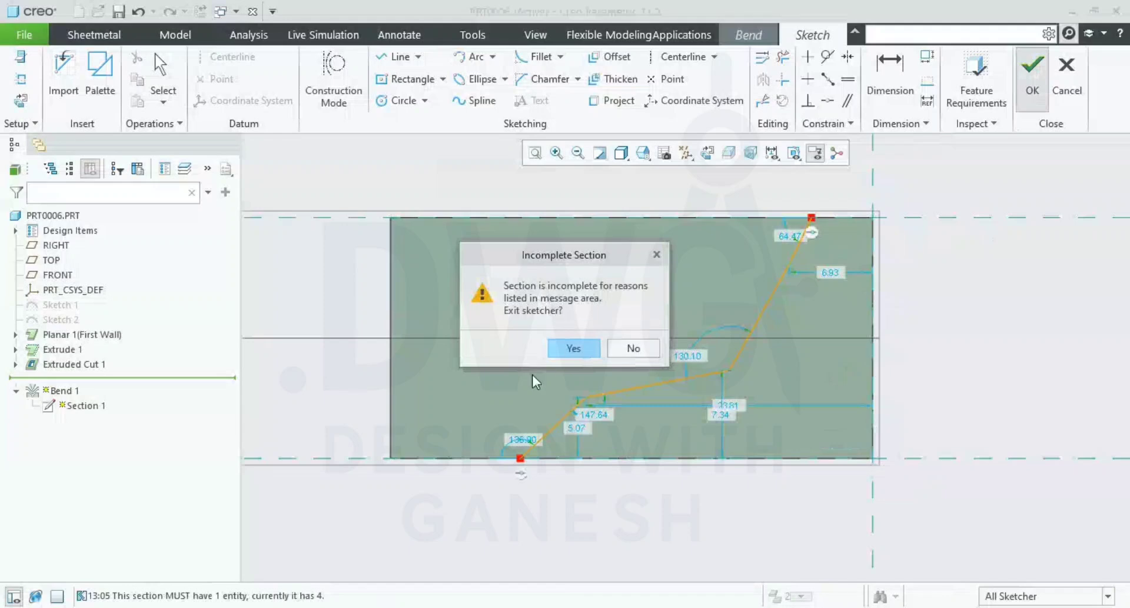
{"action": "left_click", "coordinate": [634, 349]}
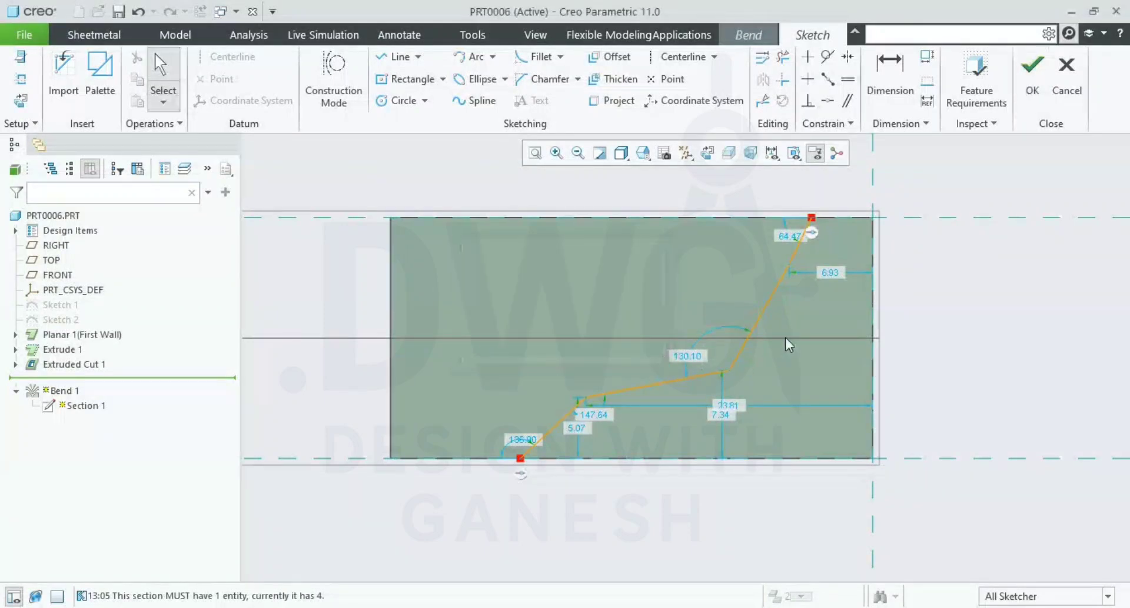
Discard the polyline sketch and cancel the bend on the extruded wall
{"action": "left_click", "coordinate": [1066, 74]}
{"action": "left_click", "coordinate": [672, 344]}
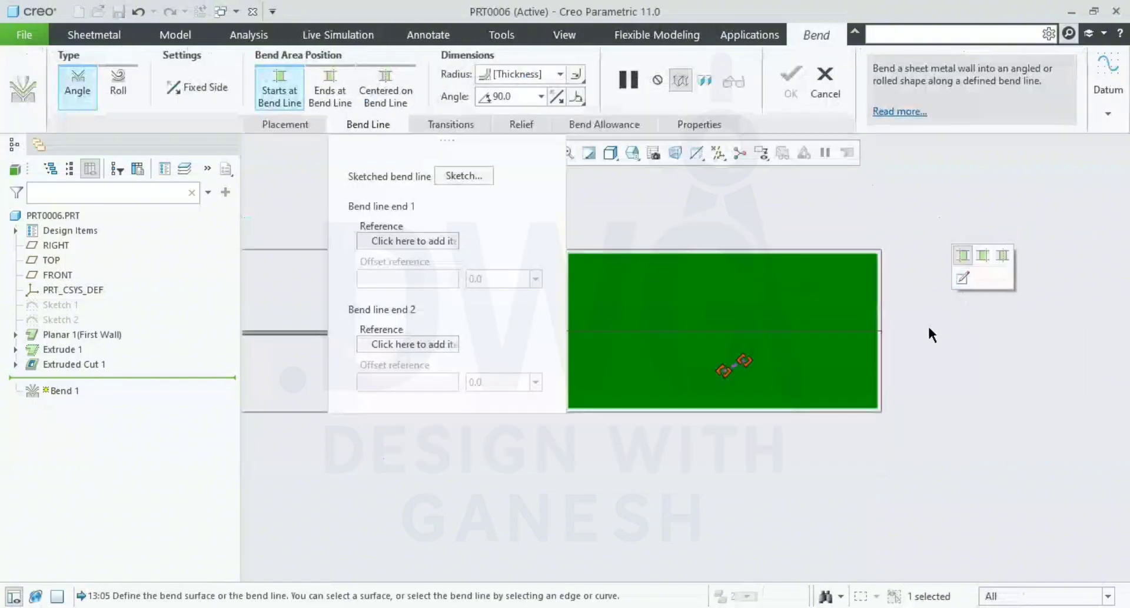
{"action": "left_click", "coordinate": [825, 80]}
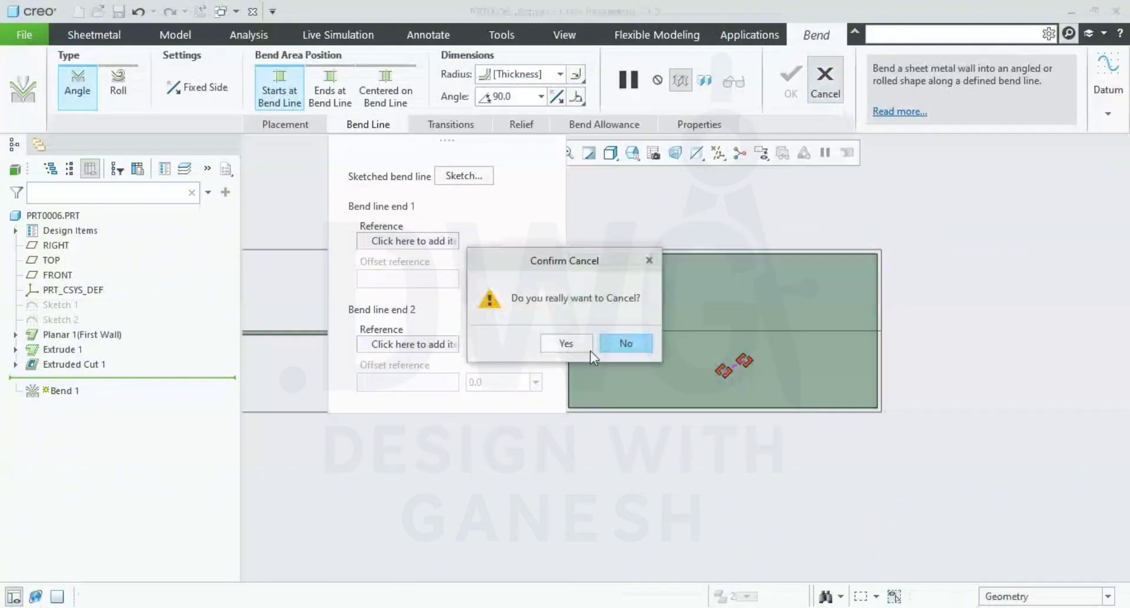
{"action": "left_click", "coordinate": [587, 345]}
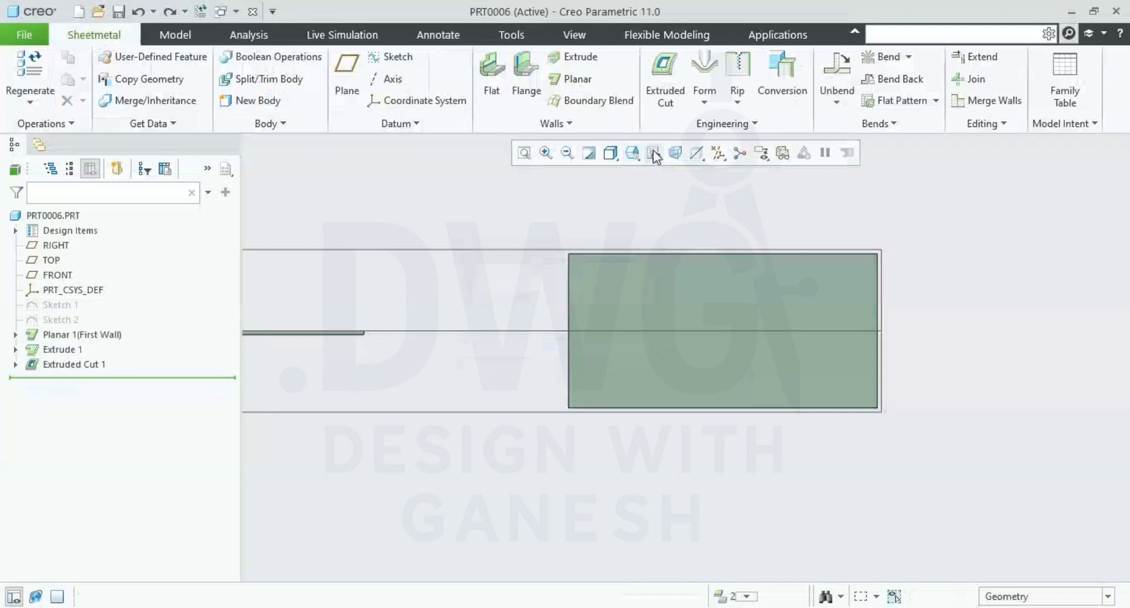
Restore the default orientation and examine the planar wall's short edge facing the extruded wall
{"action": "left_click", "coordinate": [634, 156]}
{"action": "left_click", "coordinate": [678, 186]}
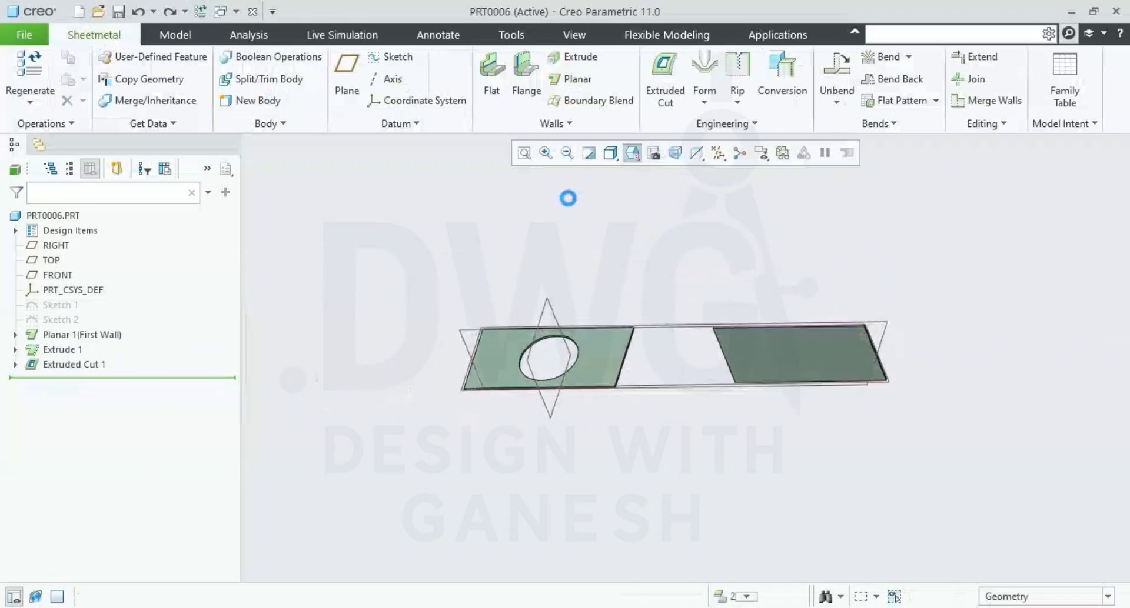
{"action": "scroll", "coordinate": [624, 361], "scroll_direction": "up", "scroll_amount": 5}
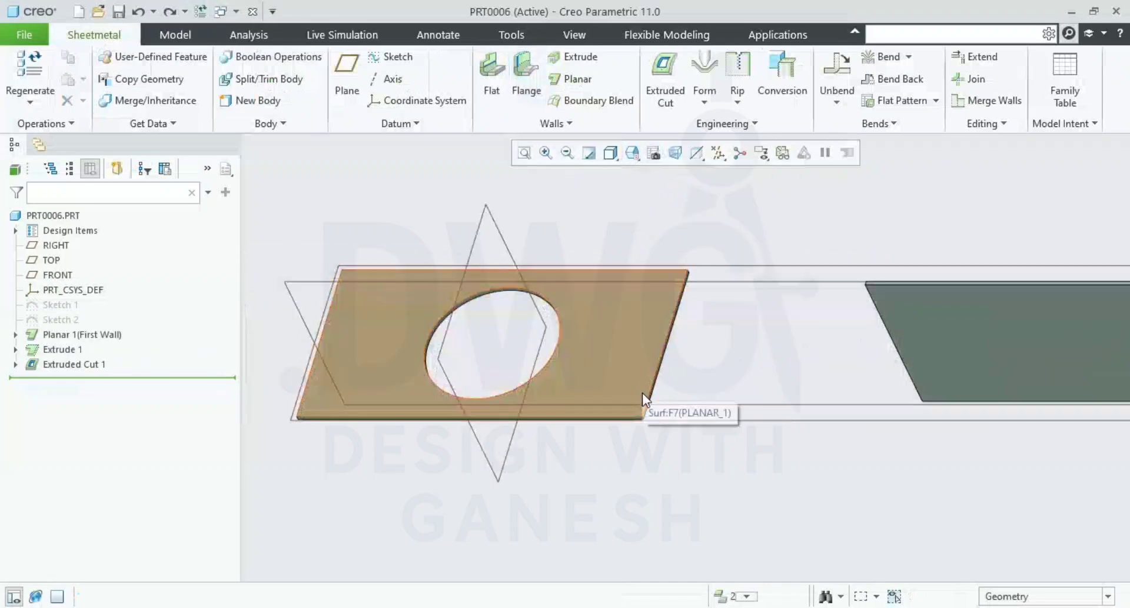
{"action": "middle_click_drag", "start_coordinate": [641, 397], "coordinate": [630, 435], "text": "shift"}
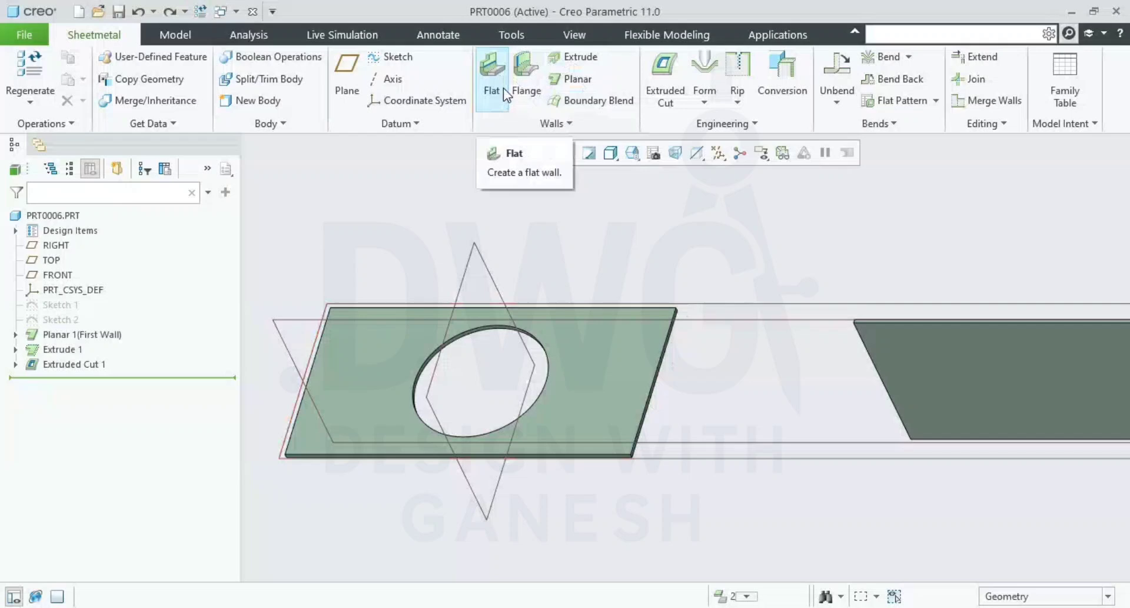
{"action": "middle_click_drag", "start_coordinate": [696, 282], "coordinate": [681, 238], "text": "shift"}
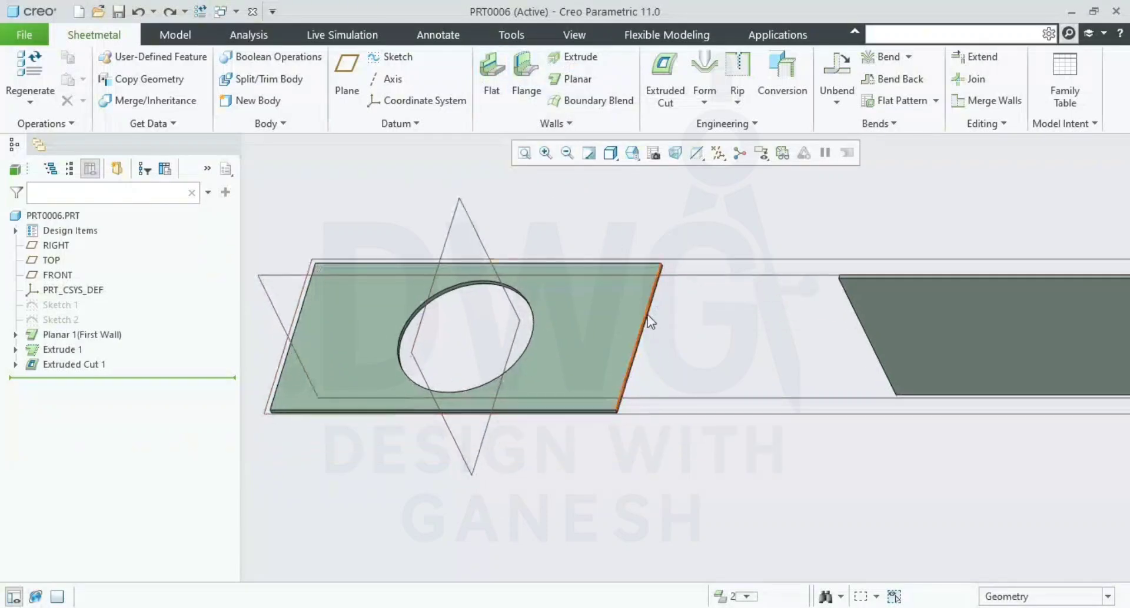
{"action": "scroll", "coordinate": [646, 350], "scroll_direction": "down", "scroll_amount": 3}
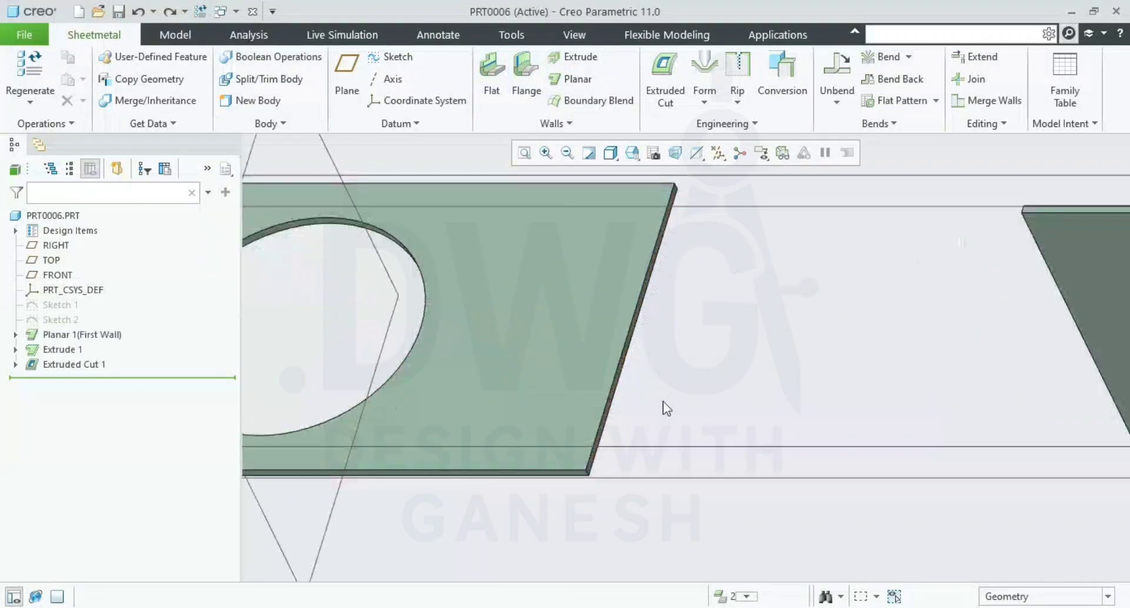
{"action": "scroll", "coordinate": [665, 407], "scroll_direction": "up", "scroll_amount": 2}
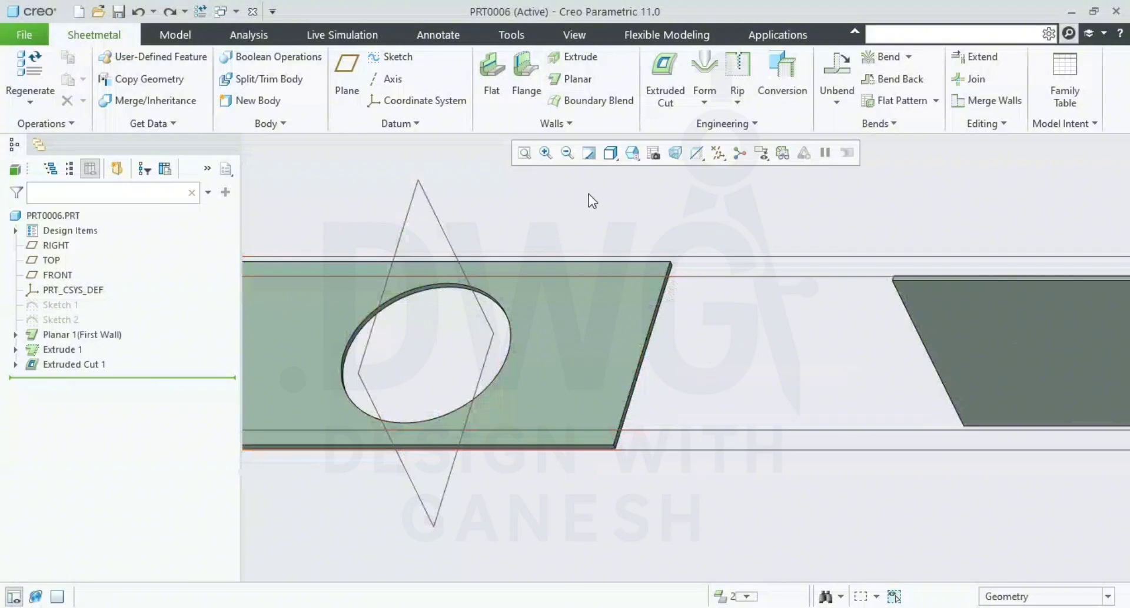
{"action": "middle_click_drag", "start_coordinate": [588, 194], "coordinate": [564, 207], "text": "shift"}
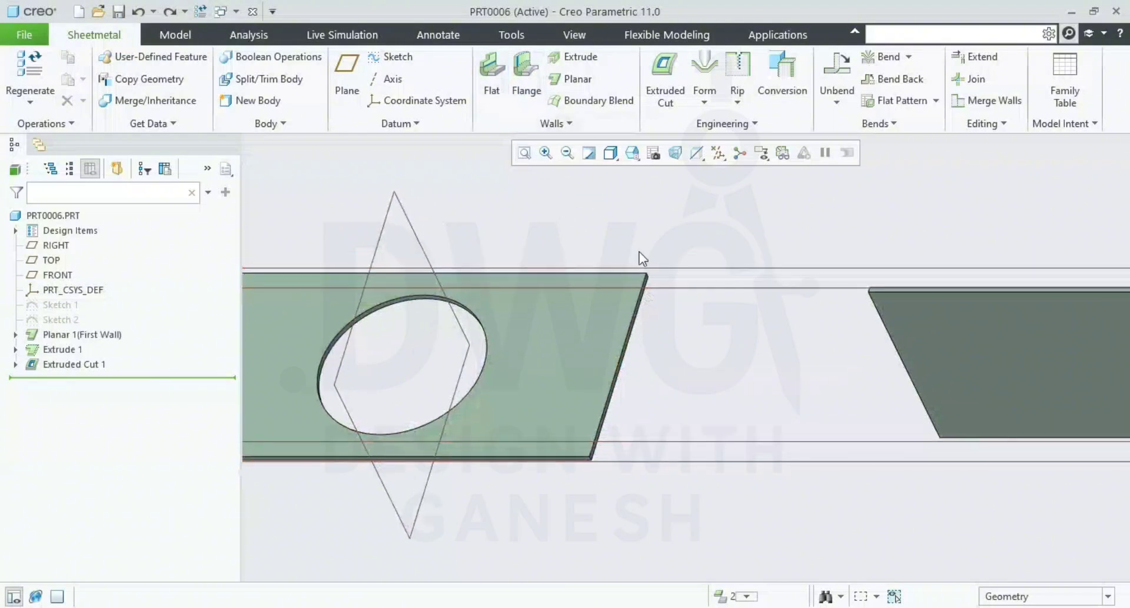
{"action": "middle_click_drag", "start_coordinate": [678, 310], "coordinate": [649, 284], "text": "shift"}
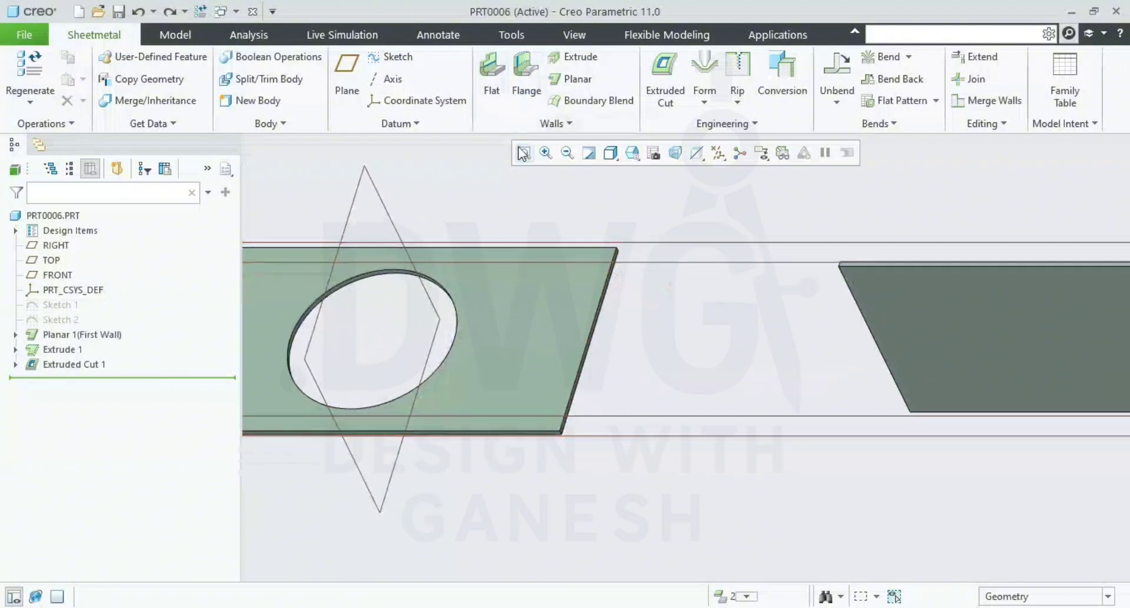
Start a rectangular flat wall on the planar wall's short edge facing the extruded wall
{"action": "left_click", "coordinate": [492, 87]}
{"action": "scroll", "coordinate": [593, 333], "scroll_direction": "up", "scroll_amount": 2}
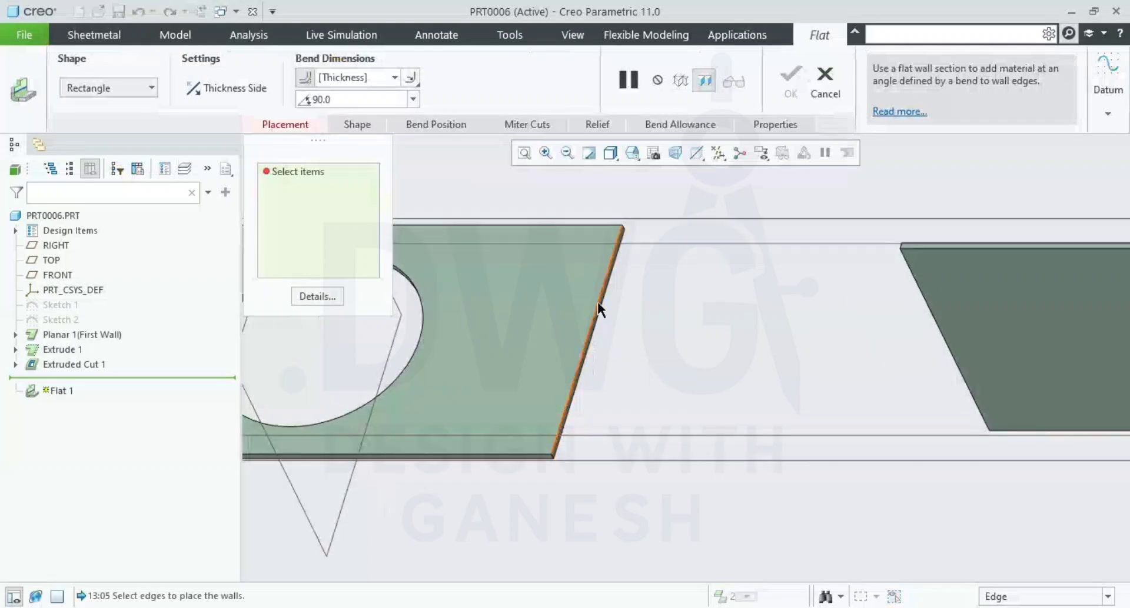
{"action": "left_click", "coordinate": [598, 302]}
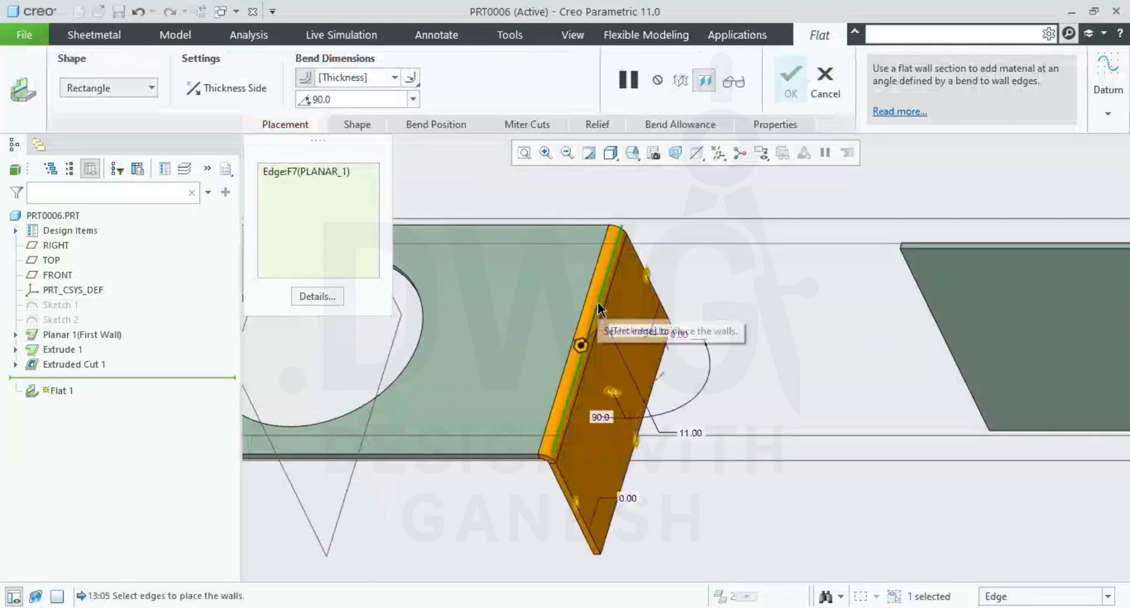
{"action": "scroll", "coordinate": [598, 302], "scroll_direction": "down", "scroll_amount": 2}
{"action": "scroll", "coordinate": [630, 330], "scroll_direction": "up", "scroll_amount": 3}
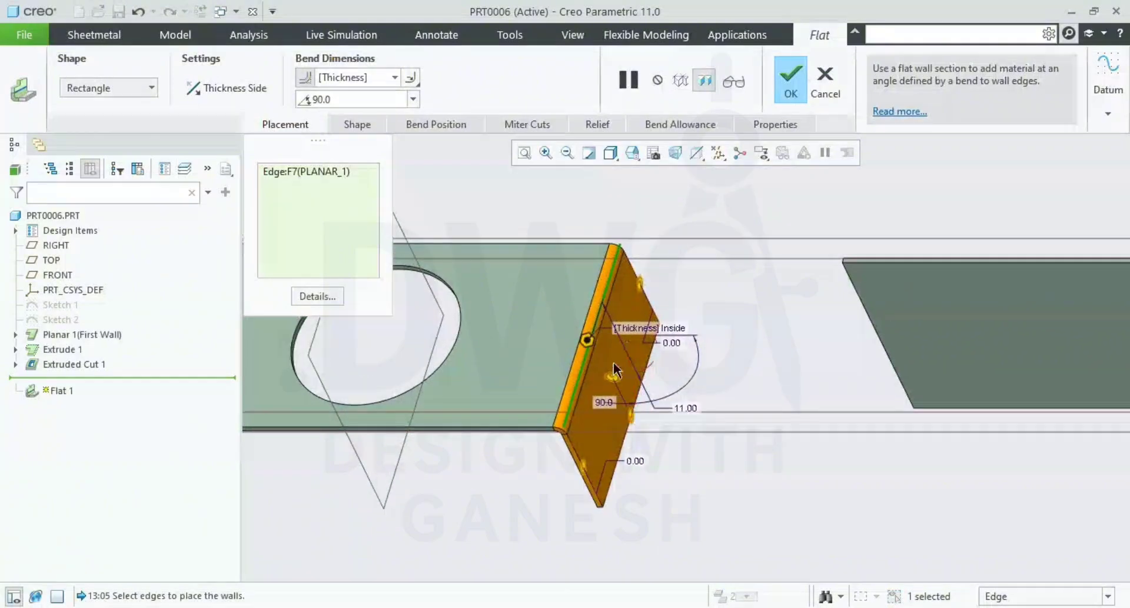
{"action": "middle_click_drag", "start_coordinate": [670, 353], "coordinate": [642, 289], "text": "shift"}
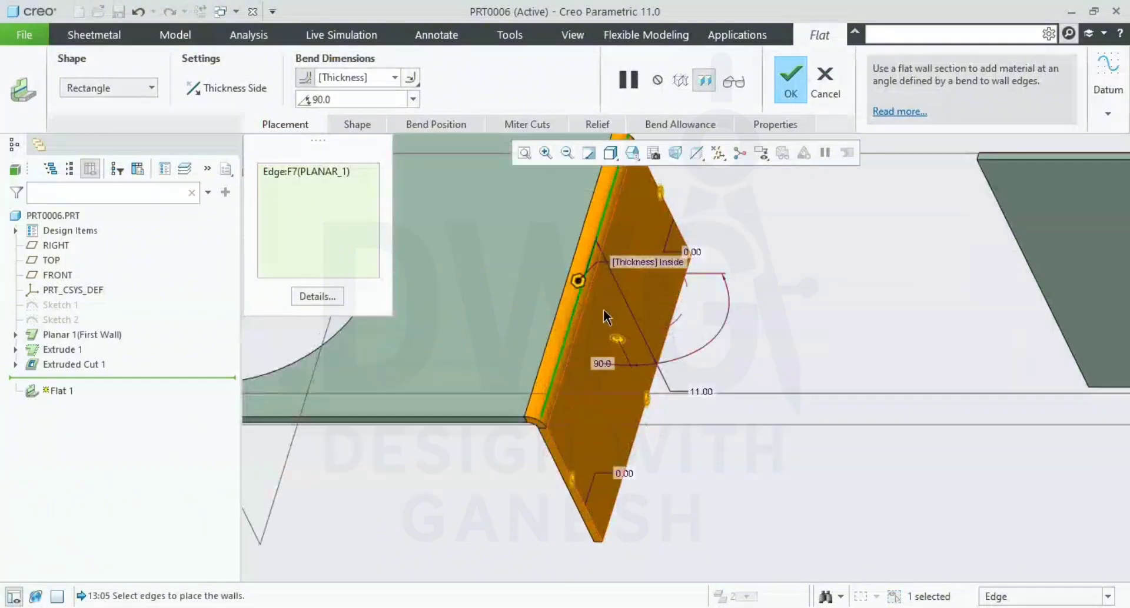
{"action": "middle_click_drag", "start_coordinate": [644, 376], "coordinate": [668, 338]}
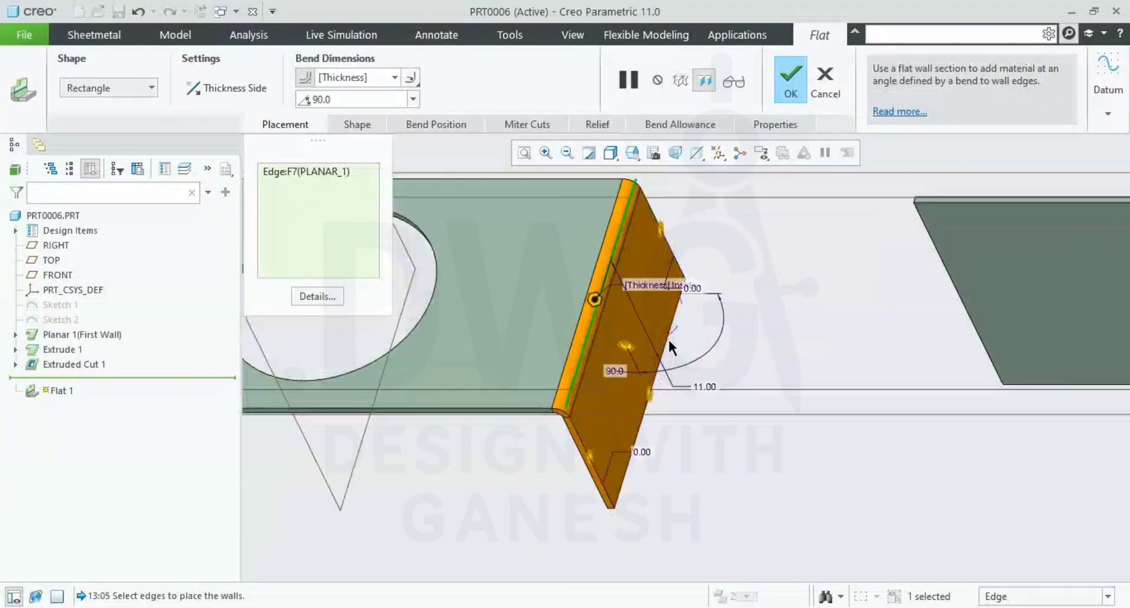
Set the flat wall's bend angle to 80 degrees and its height to 20
{"action": "double_click", "coordinate": [616, 369]}
{"action": "type", "text": "80"}
{"action": "key", "text": "Return"}
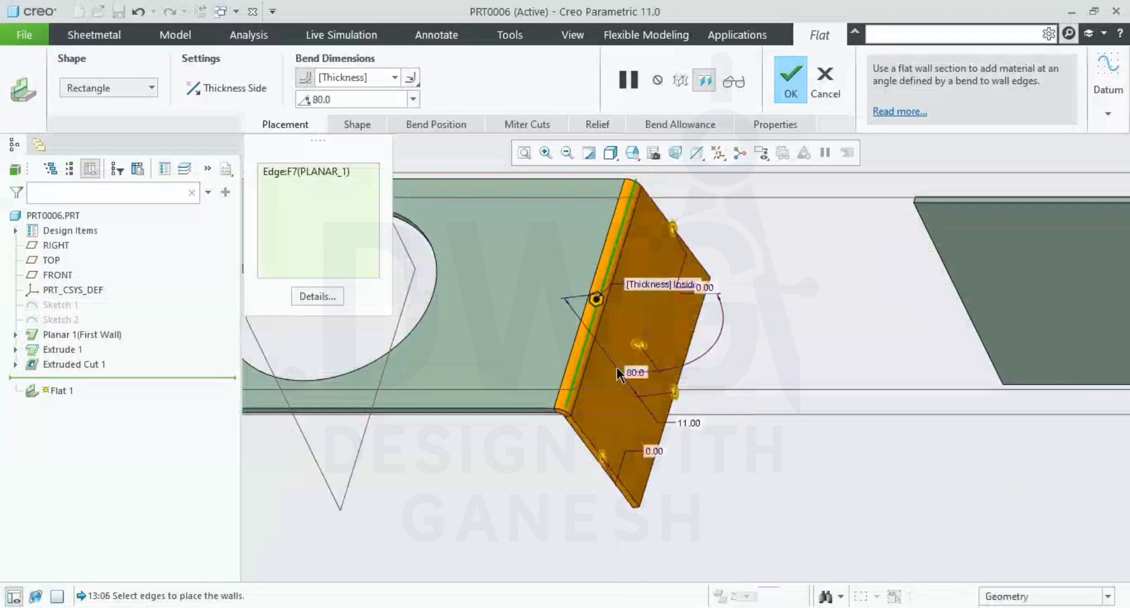
{"action": "double_click", "coordinate": [690, 422]}
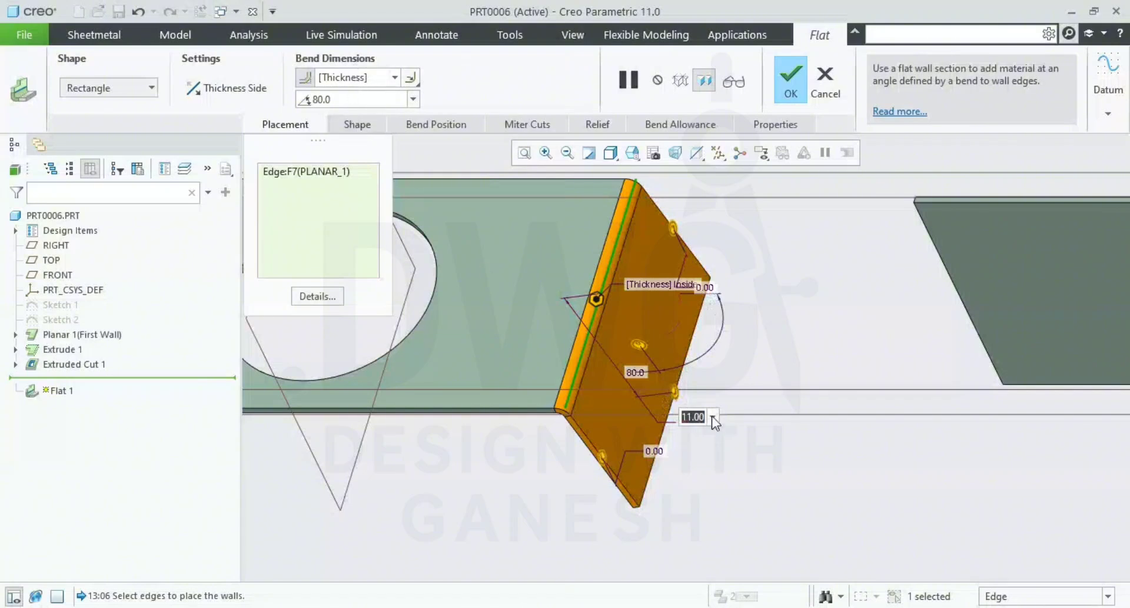
{"action": "type", "text": "20"}
{"action": "key", "text": "Return"}
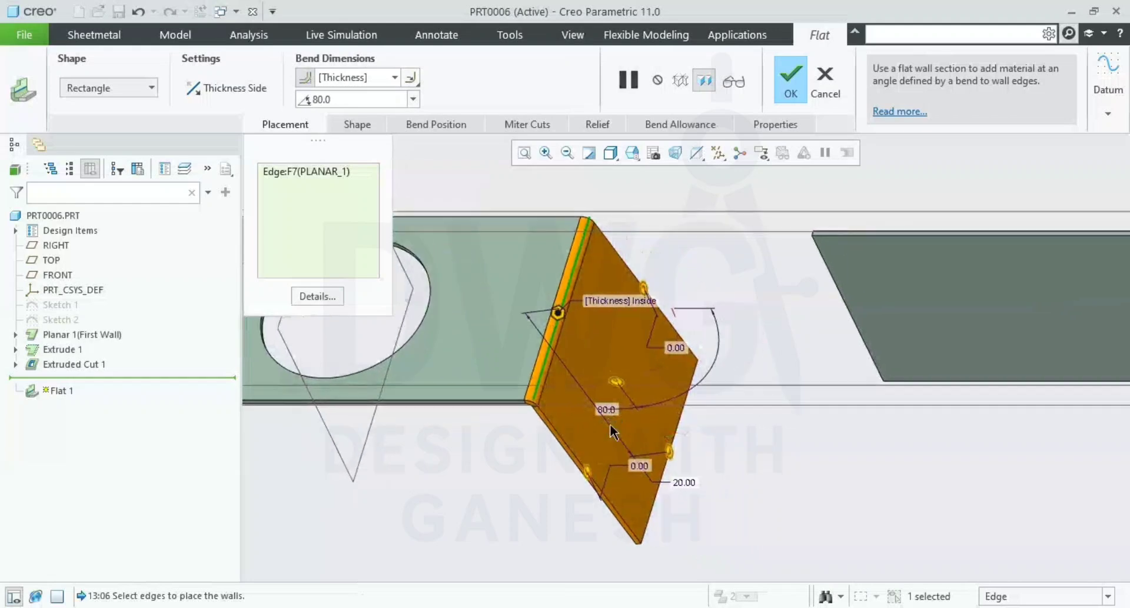
Extend the flat wall's two sides beyond the attachment edge, about 5.2 at the near end and 7.5 at the far end
{"action": "middle_click_drag", "start_coordinate": [594, 503], "coordinate": [608, 474], "text": "shift"}
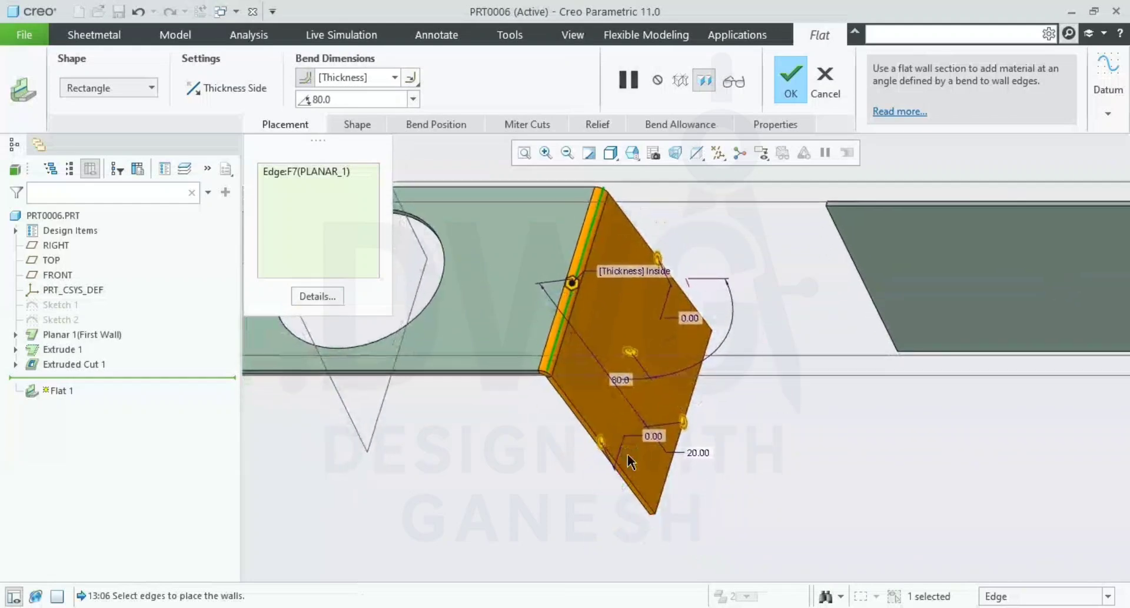
{"action": "left_click_drag", "start_coordinate": [604, 444], "coordinate": [587, 489]}
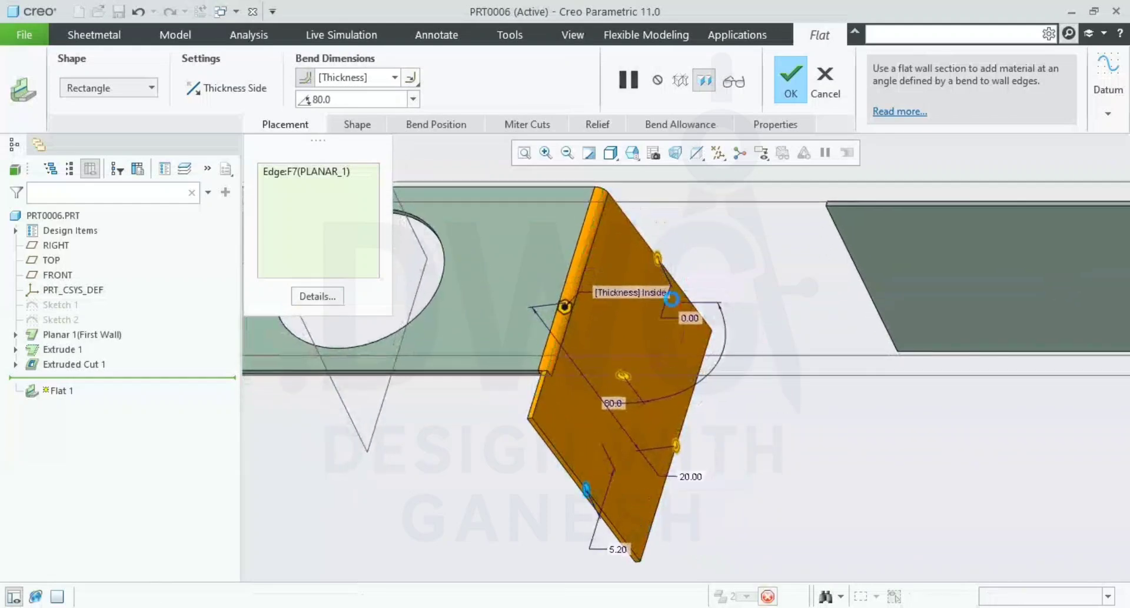
{"action": "left_click_drag", "start_coordinate": [656, 260], "coordinate": [681, 214]}
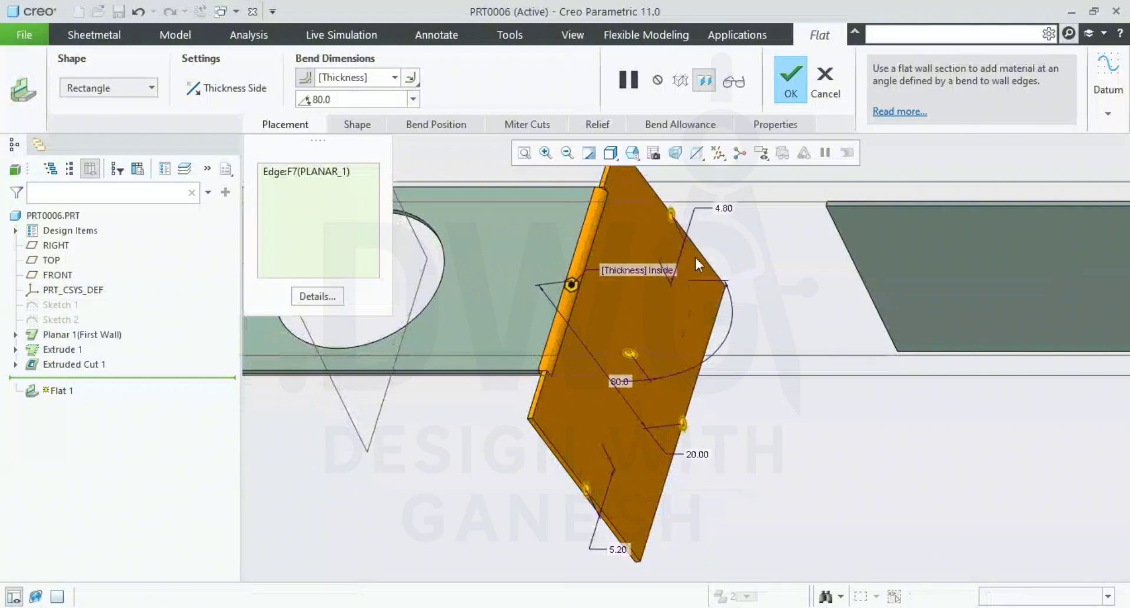
{"action": "scroll", "coordinate": [694, 282], "scroll_direction": "up", "scroll_amount": 1}
{"action": "middle_click_drag", "start_coordinate": [693, 306], "coordinate": [688, 336], "text": "shift"}
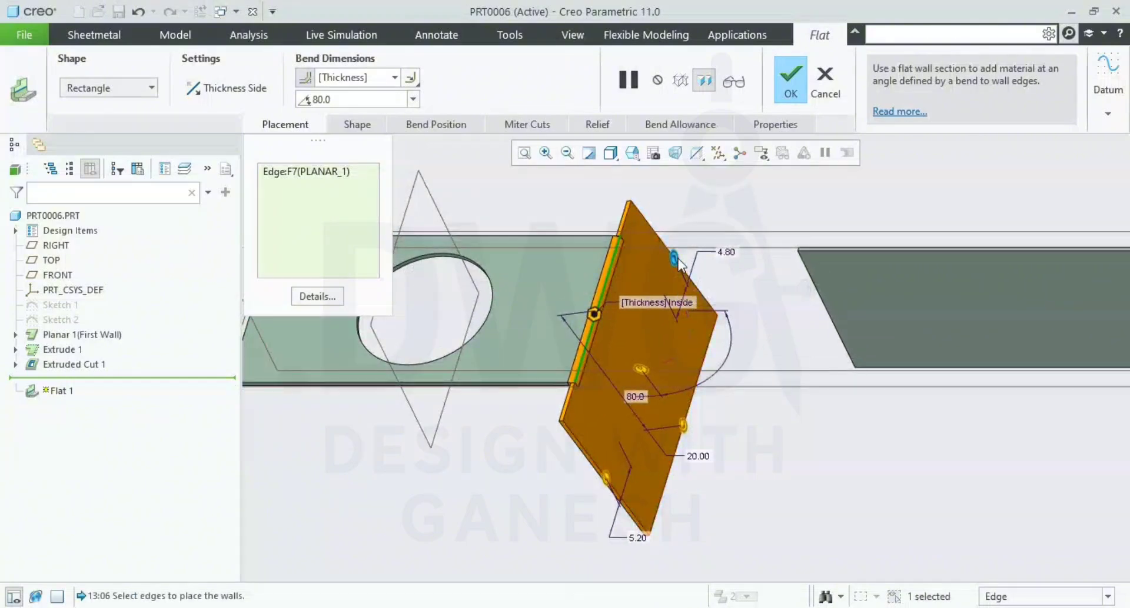
{"action": "left_click_drag", "start_coordinate": [675, 259], "coordinate": [697, 242]}
{"action": "scroll", "coordinate": [697, 259], "scroll_direction": "down", "scroll_amount": 2}
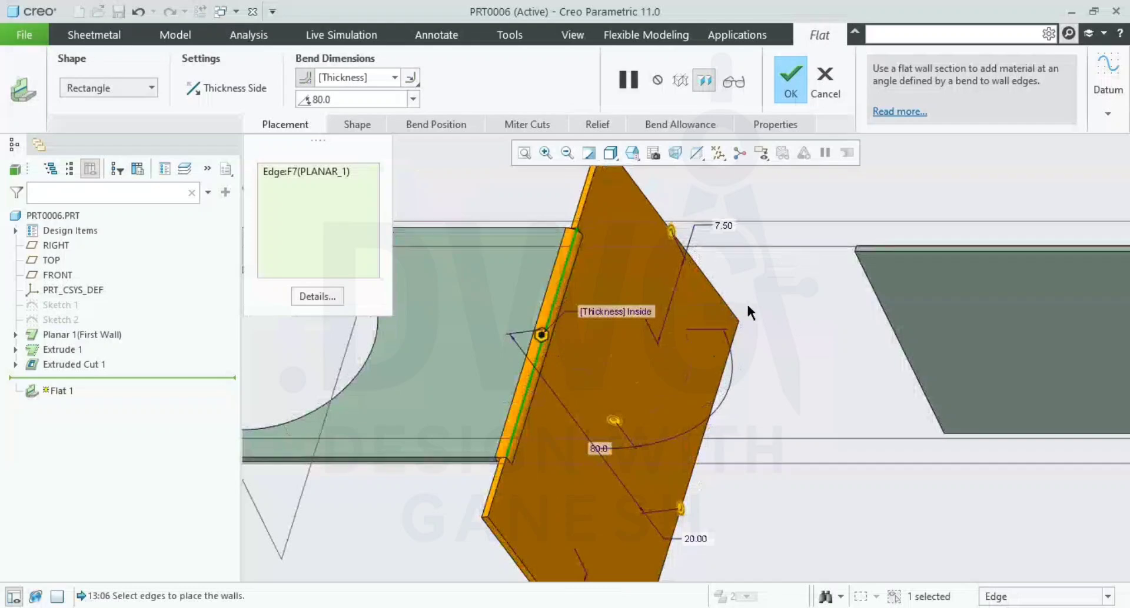
{"action": "scroll", "coordinate": [746, 302], "scroll_direction": "up", "scroll_amount": 2}
{"action": "middle_click_drag", "start_coordinate": [746, 301], "coordinate": [744, 273], "text": "shift"}
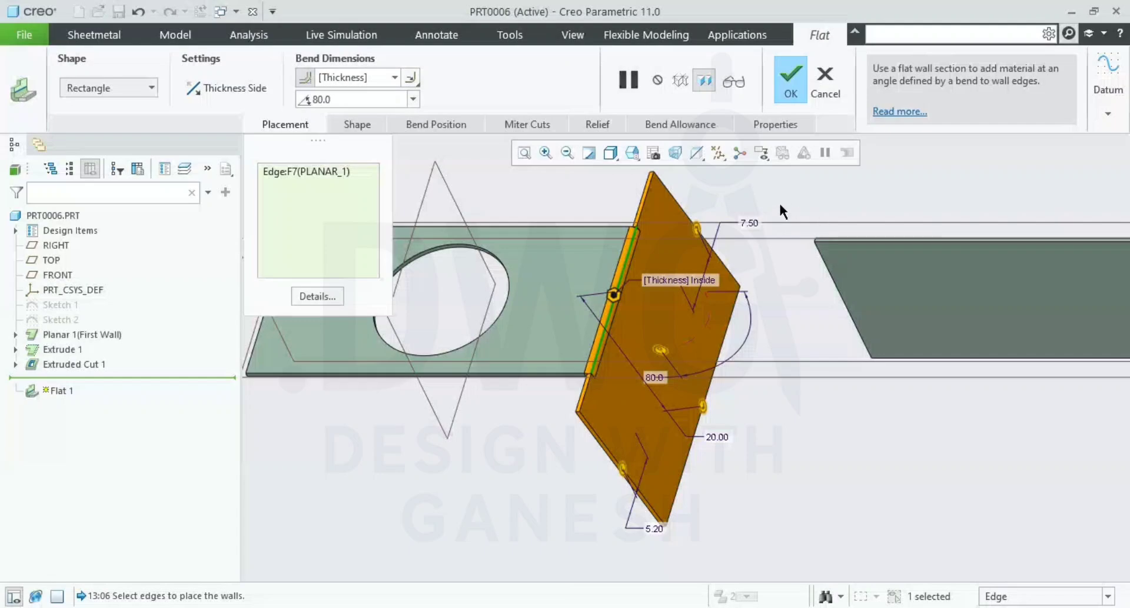
Open the flat wall's rectangular shape profile for sketch editing
{"action": "left_click", "coordinate": [366, 123]}
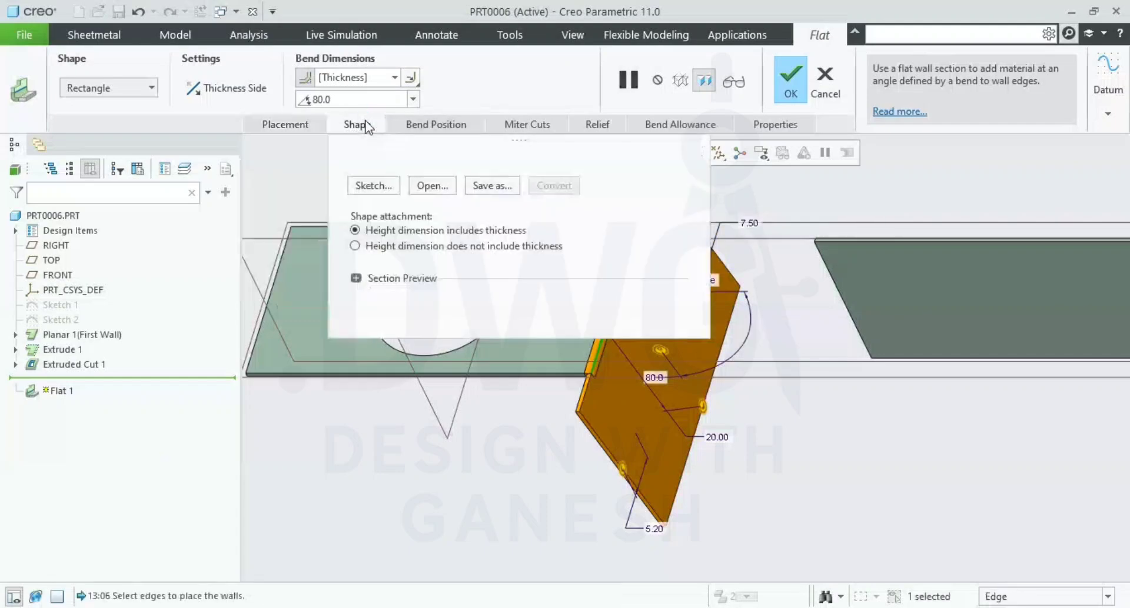
{"action": "left_click", "coordinate": [372, 185]}
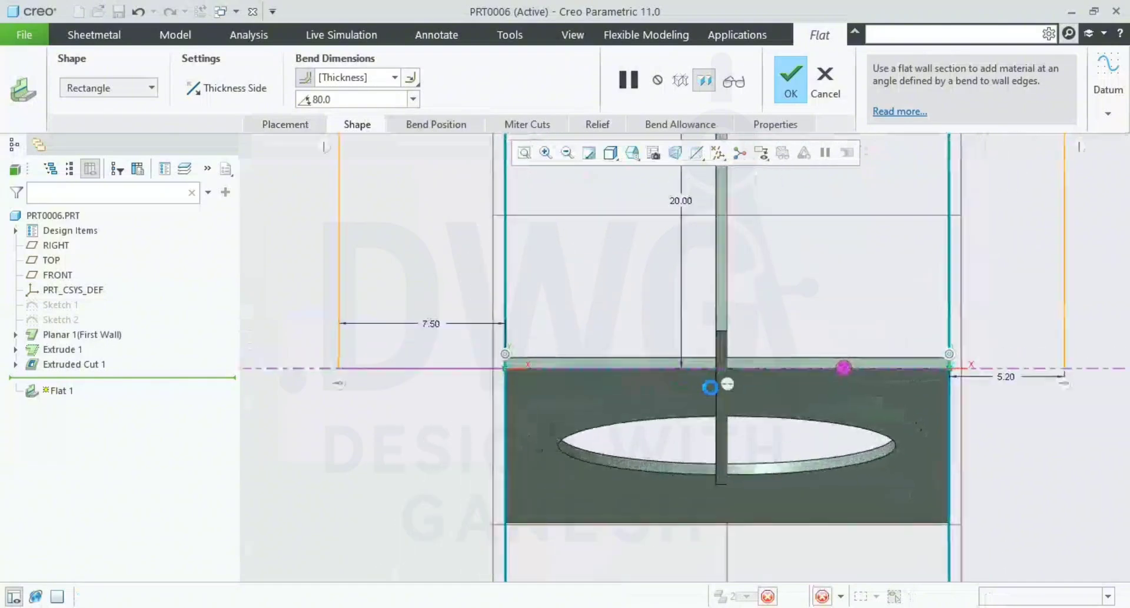
{"action": "scroll", "coordinate": [711, 389], "scroll_direction": "up", "scroll_amount": 3}
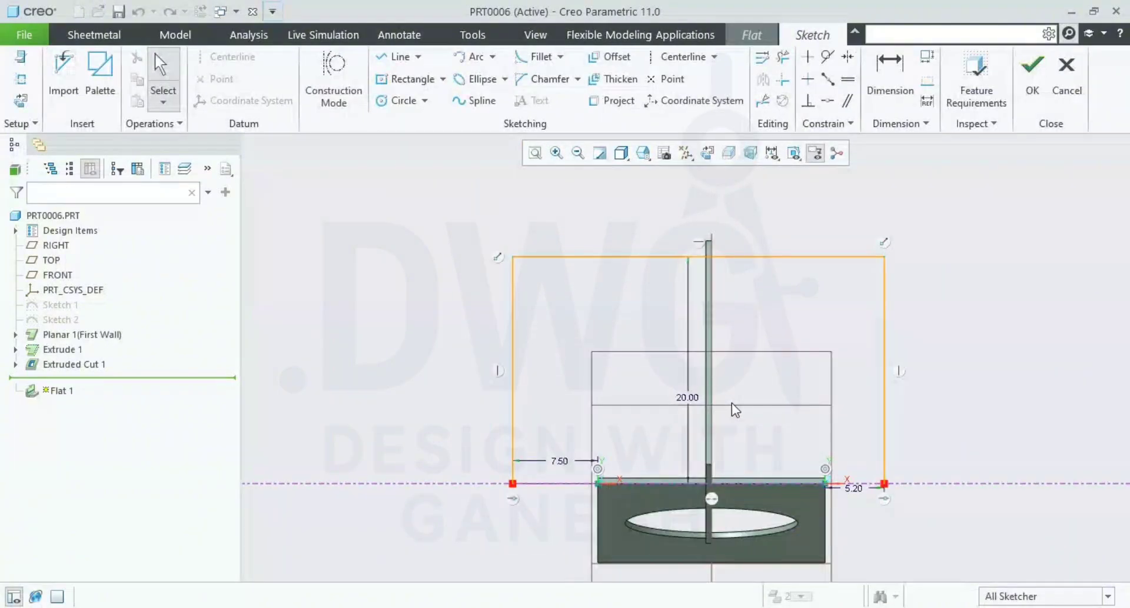
{"action": "middle_click_drag", "start_coordinate": [774, 399], "coordinate": [684, 414], "text": "shift"}
{"action": "scroll", "coordinate": [785, 503], "scroll_direction": "down", "scroll_amount": 2}
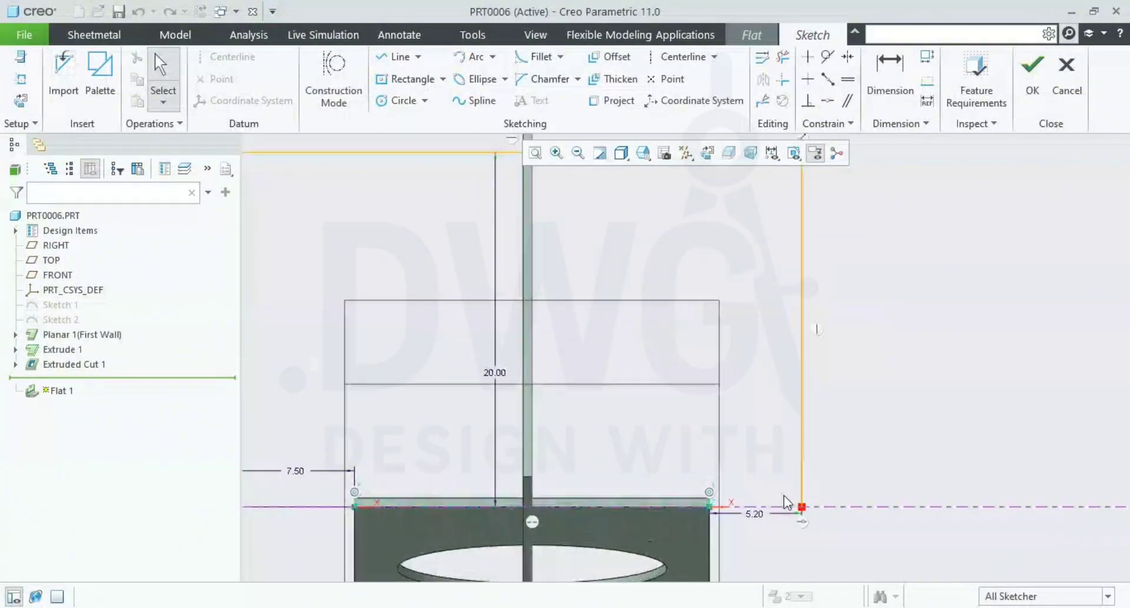
Sketch a six-line irregular outline about 19 high on the rectangle's upper edge, ending at its corner on the 5.20 side
{"action": "middle_click_drag", "start_coordinate": [730, 467], "coordinate": [776, 400], "text": "shift"}
{"action": "scroll", "coordinate": [775, 400], "scroll_direction": "down", "scroll_amount": 1}
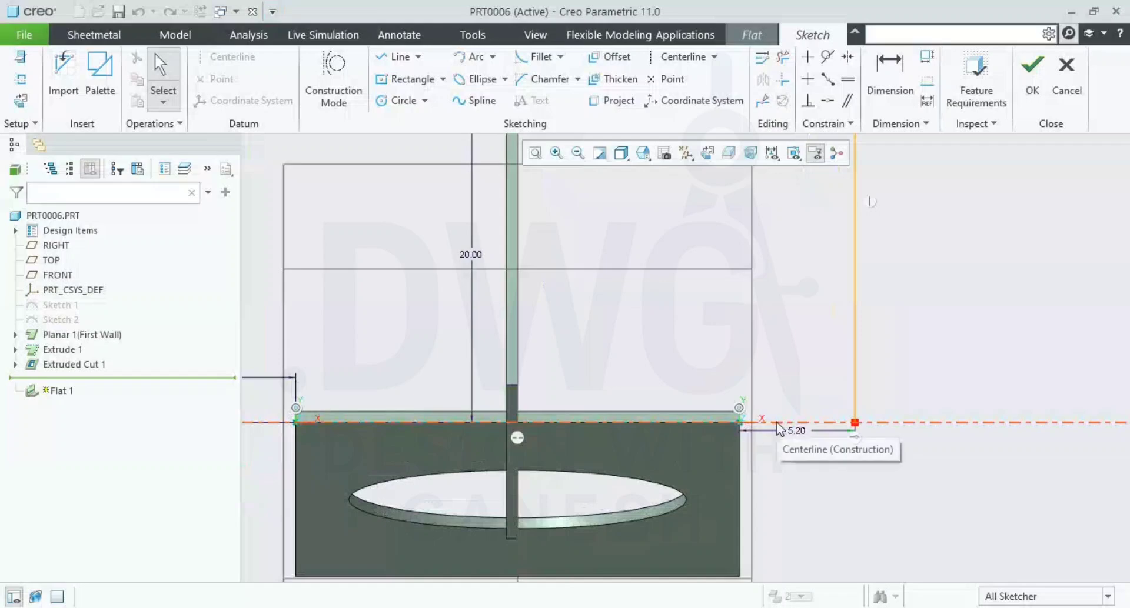
{"action": "scroll", "coordinate": [779, 428], "scroll_direction": "up", "scroll_amount": 3}
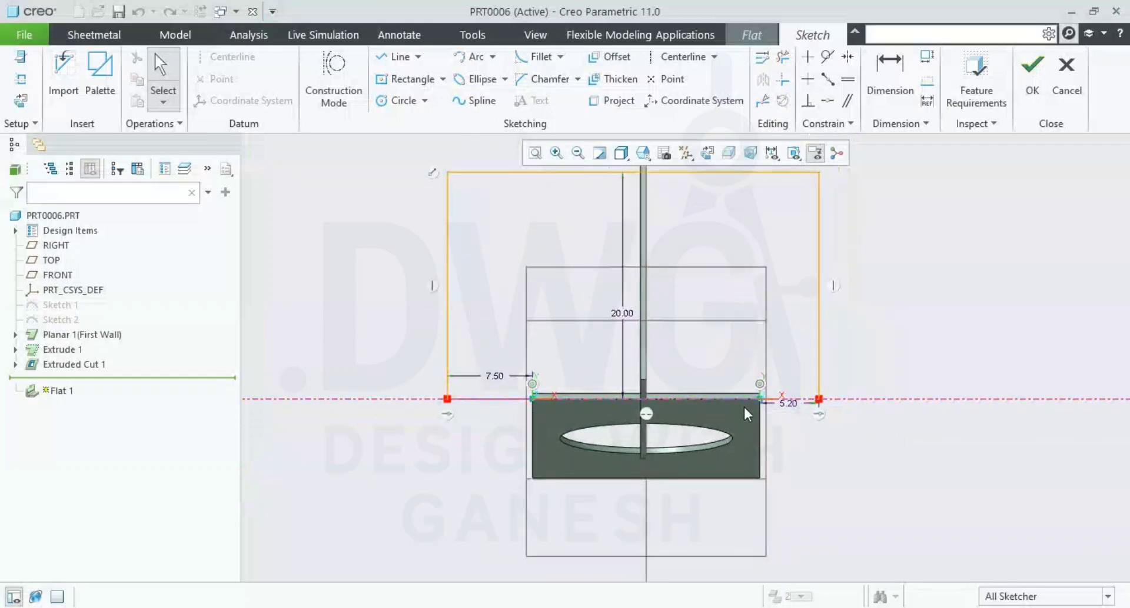
{"action": "mouse_move", "coordinate": [743, 406]}
{"action": "middle_mouse_down"}
{"action": "mouse_move", "coordinate": [683, 438]}
{"action": "mouse_move", "coordinate": [654, 407]}
{"action": "middle_mouse_up"}
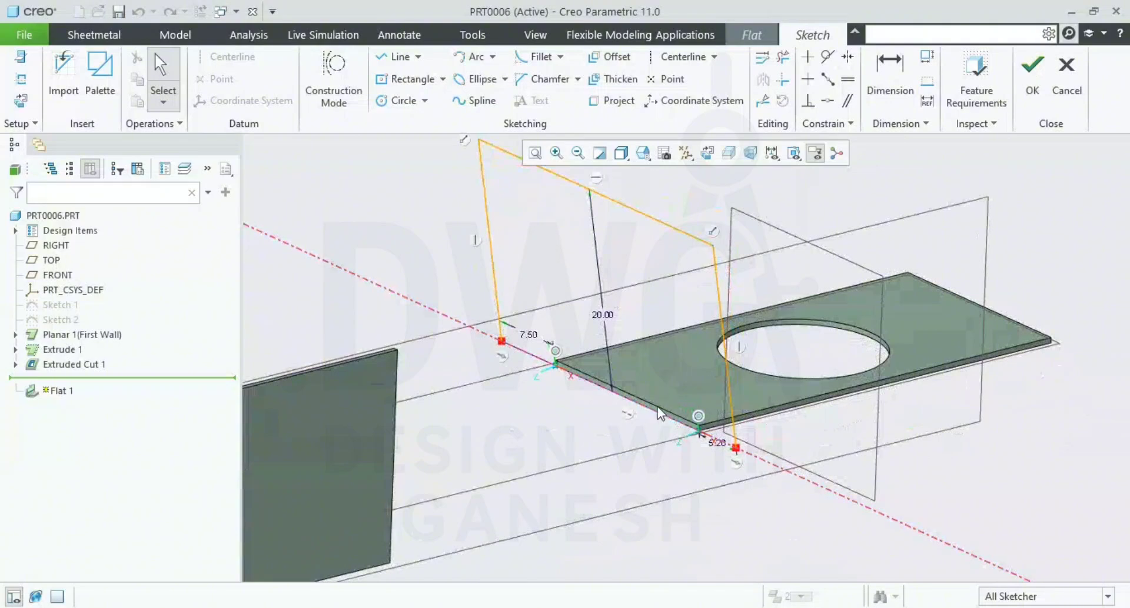
{"action": "left_click", "coordinate": [704, 155]}
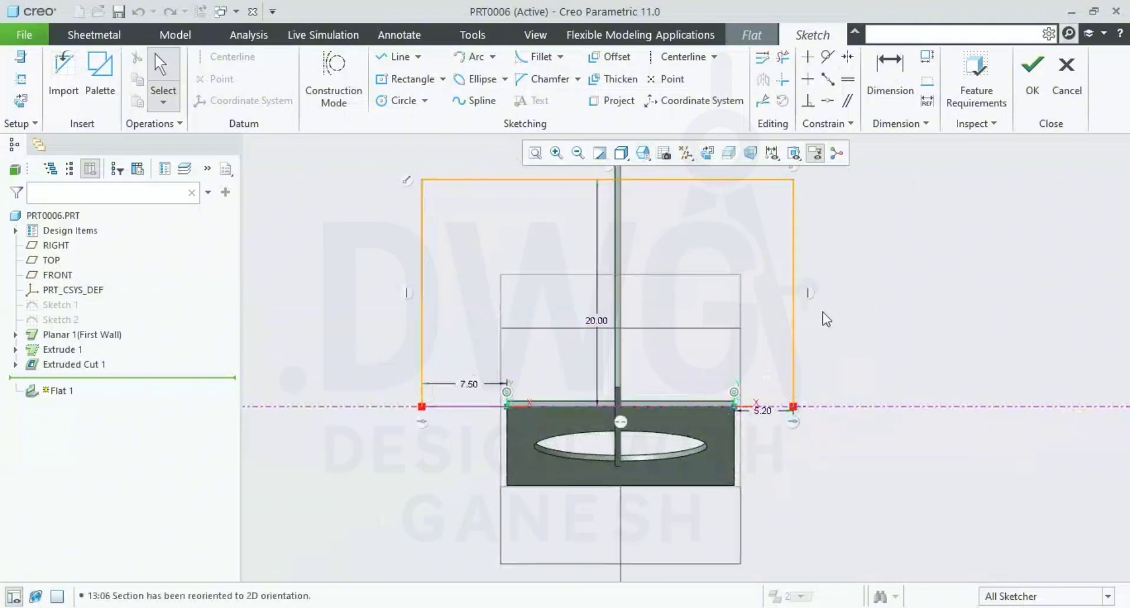
{"action": "scroll", "coordinate": [835, 359], "scroll_direction": "up", "scroll_amount": 3}
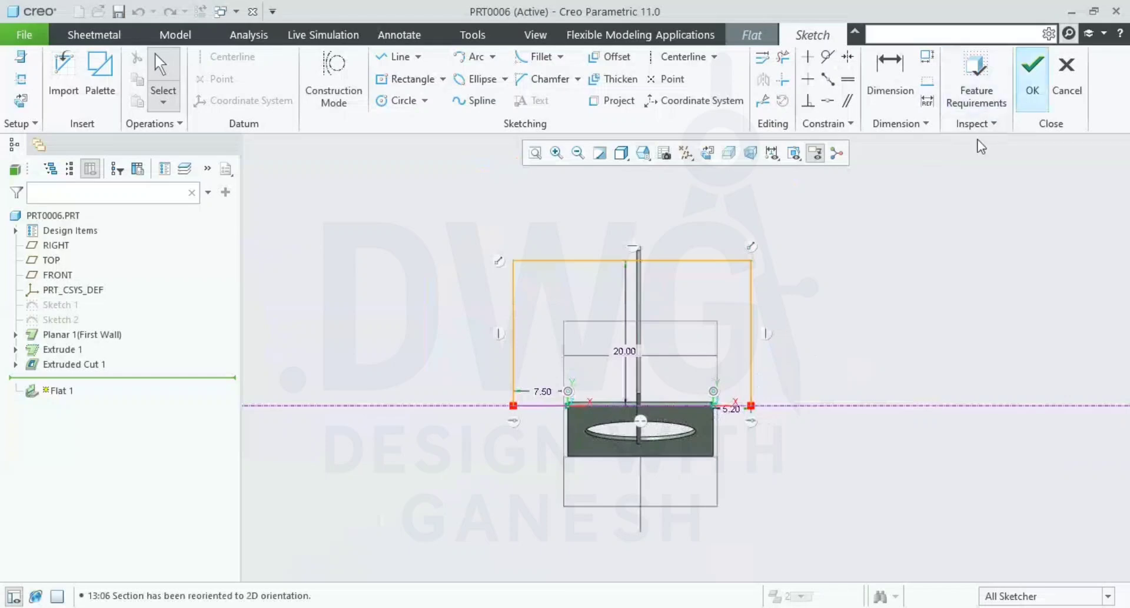
{"action": "scroll", "coordinate": [769, 306], "scroll_direction": "down", "scroll_amount": 2}
{"action": "key", "text": "l"}
{"action": "left_click", "coordinate": [665, 249]}
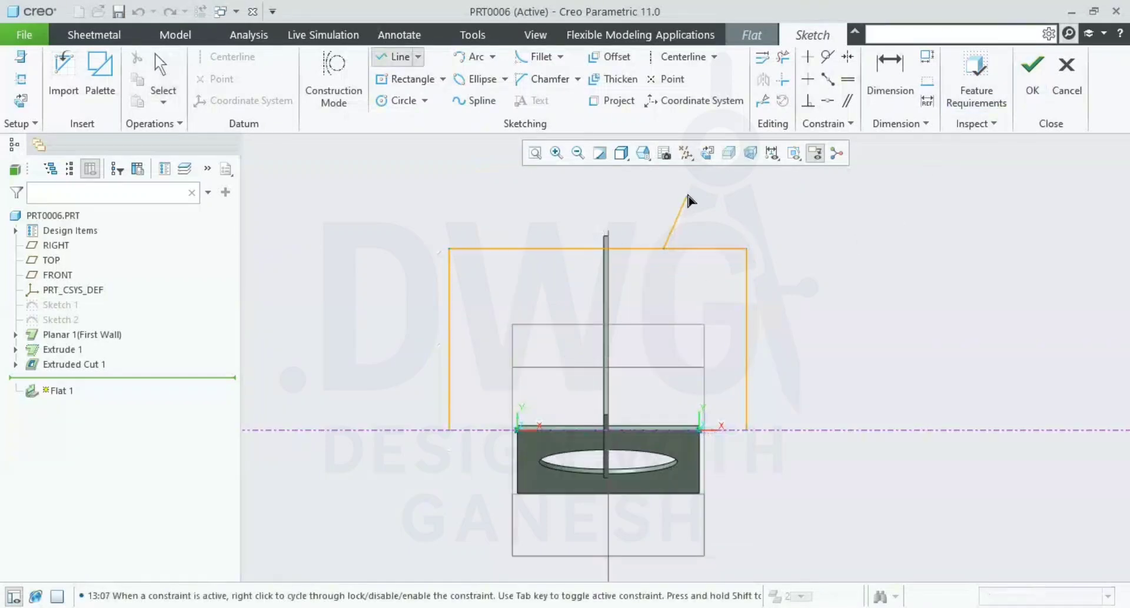
{"action": "scroll", "coordinate": [671, 212], "scroll_direction": "up", "scroll_amount": 2}
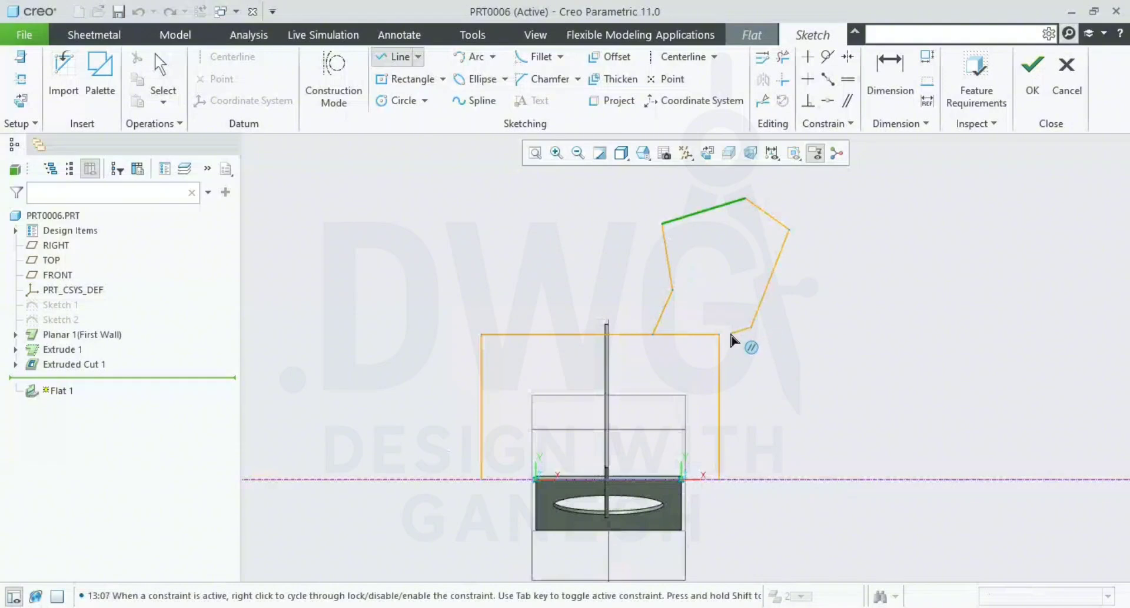
{"action": "middle_click", "coordinate": [844, 296]}
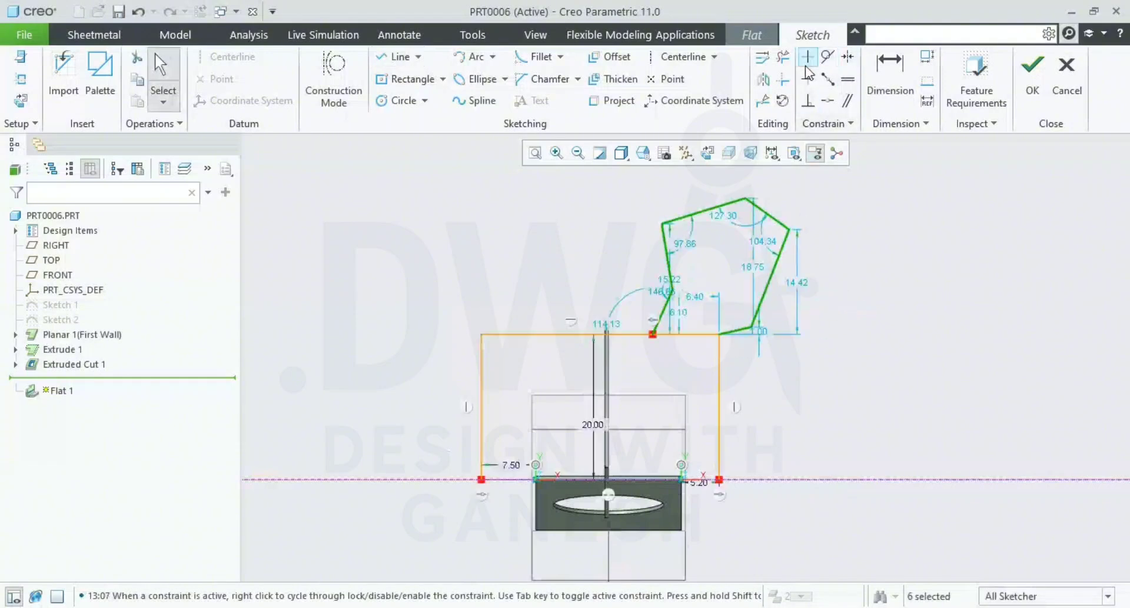
Trim the rectangle's upper edge between the two ends of the irregular outline and accept the sketch
{"action": "scroll", "coordinate": [702, 311], "scroll_direction": "down", "scroll_amount": 3}
{"action": "left_click", "coordinate": [694, 356]}
{"action": "scroll", "coordinate": [792, 364], "scroll_direction": "up", "scroll_amount": 3}
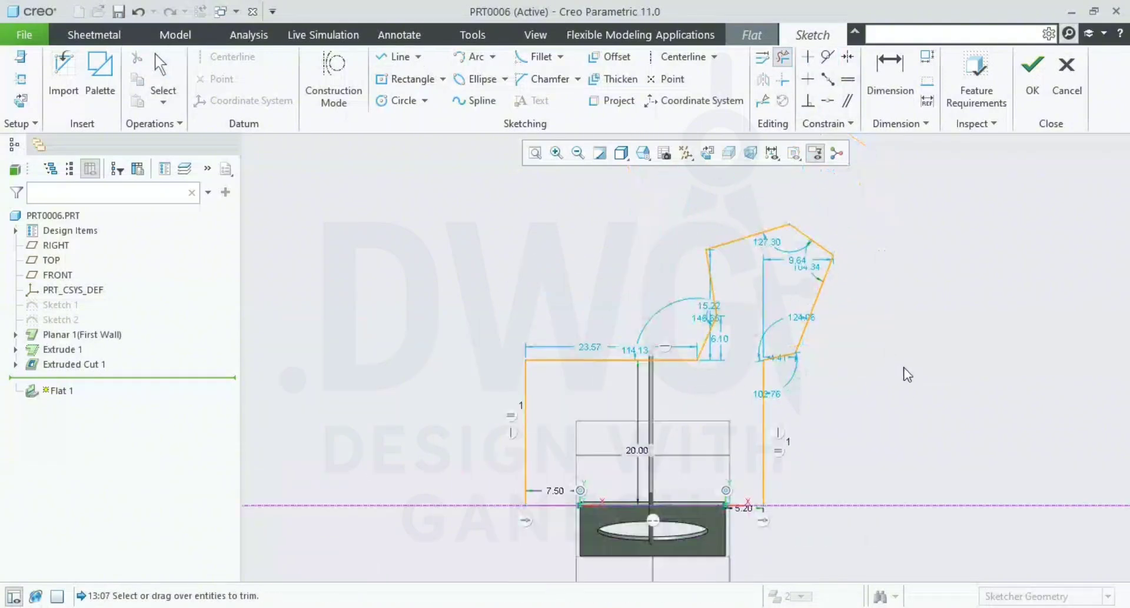
{"action": "middle_click", "coordinate": [897, 366]}
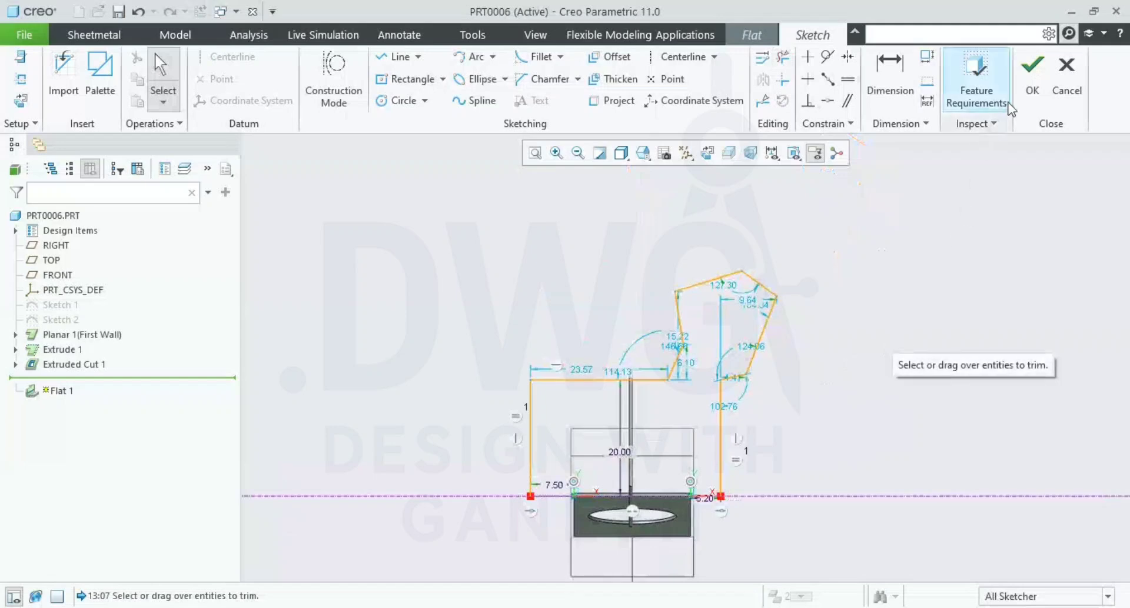
{"action": "left_click", "coordinate": [1032, 73]}
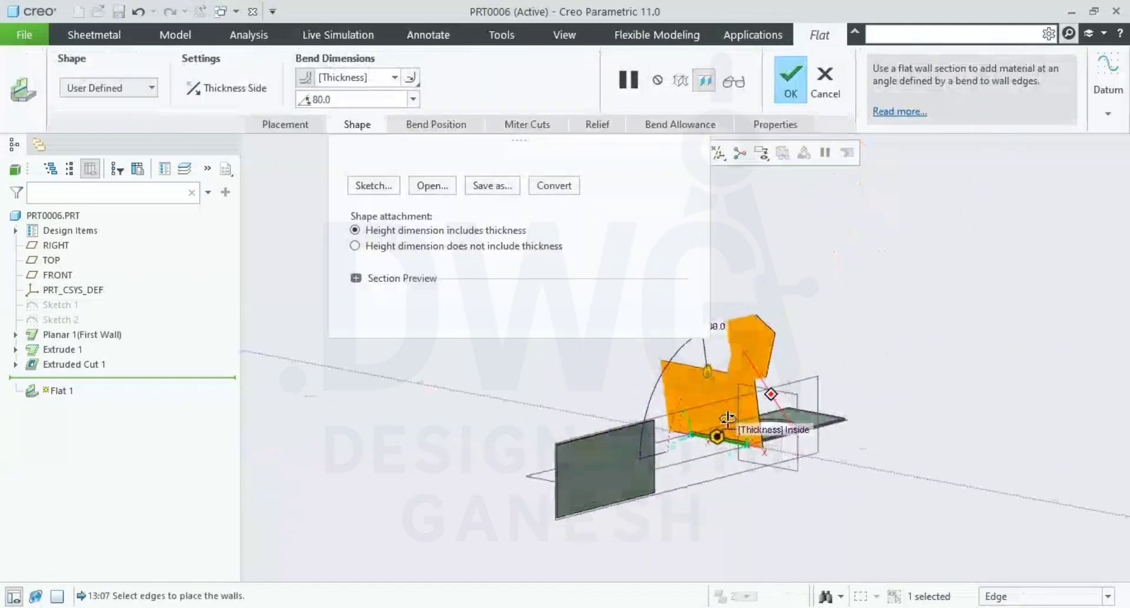
Complete the flat wall with its user-defined shape and return the model to the default orientation
{"action": "scroll", "coordinate": [802, 456], "scroll_direction": "up", "scroll_amount": 2}
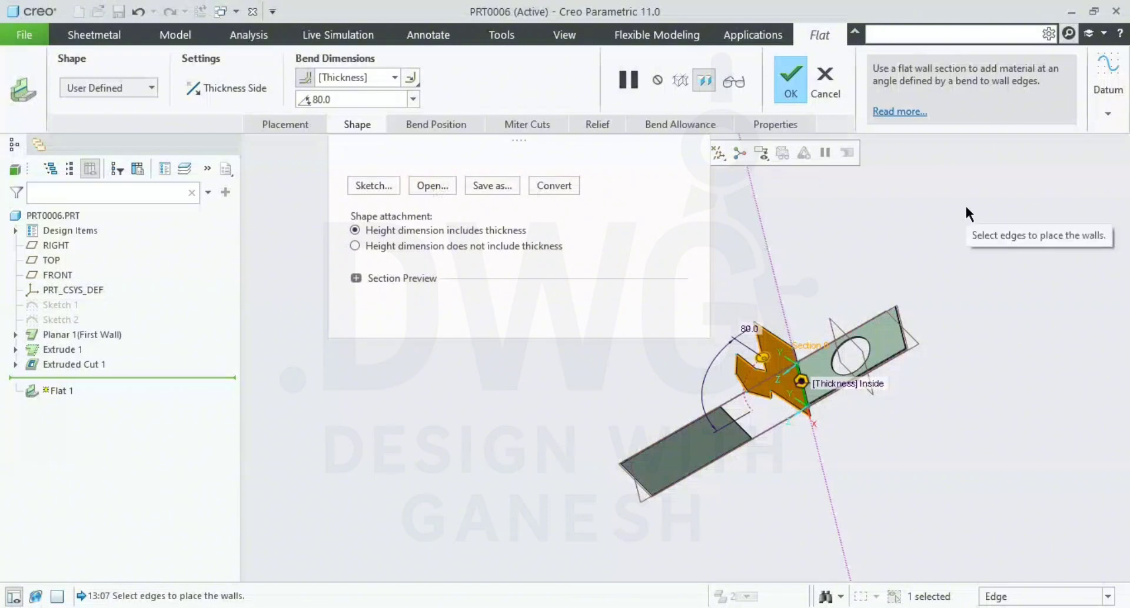
{"action": "middle_click", "coordinate": [895, 212]}
{"action": "left_click", "coordinate": [623, 151]}
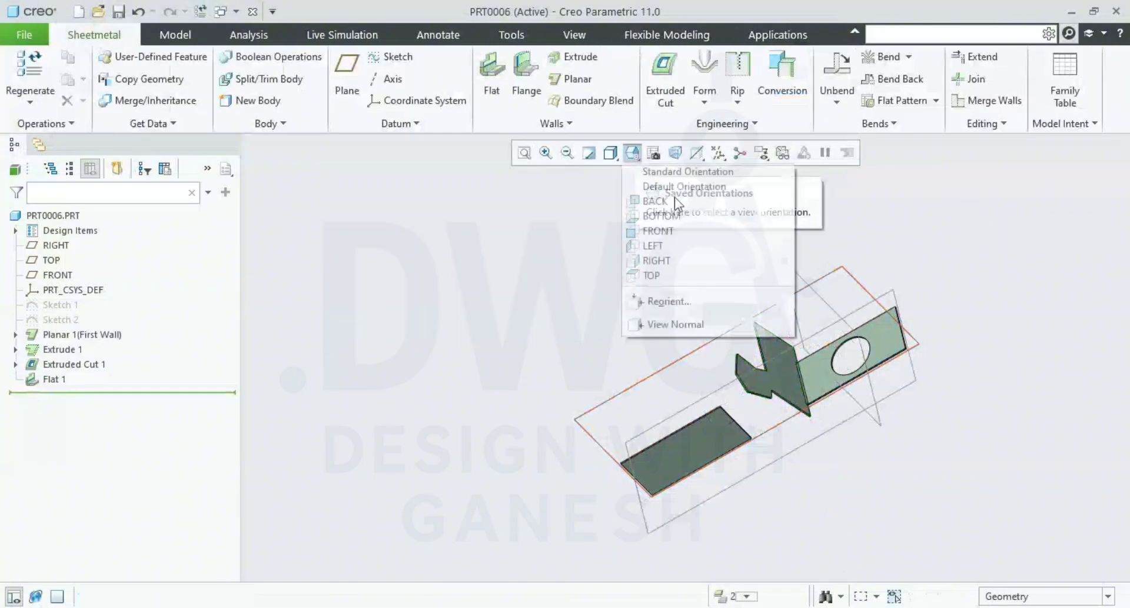
{"action": "left_click", "coordinate": [709, 183]}
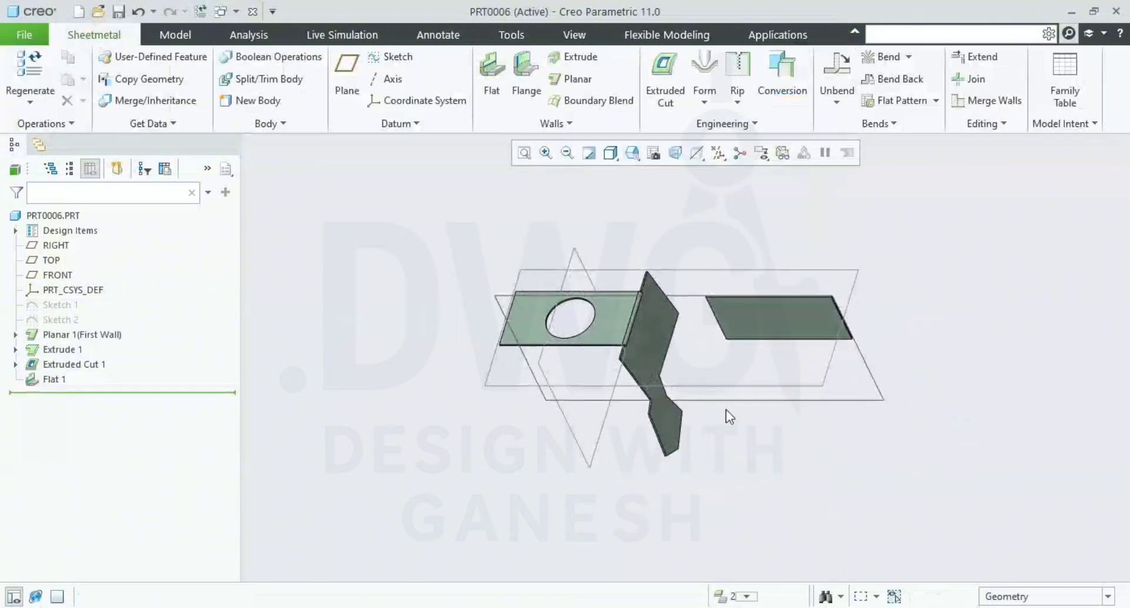
Start an I-shaped flange wall on the planar wall's free short edge, opposite the flat wall
{"action": "scroll", "coordinate": [613, 309], "scroll_direction": "down", "scroll_amount": 2}
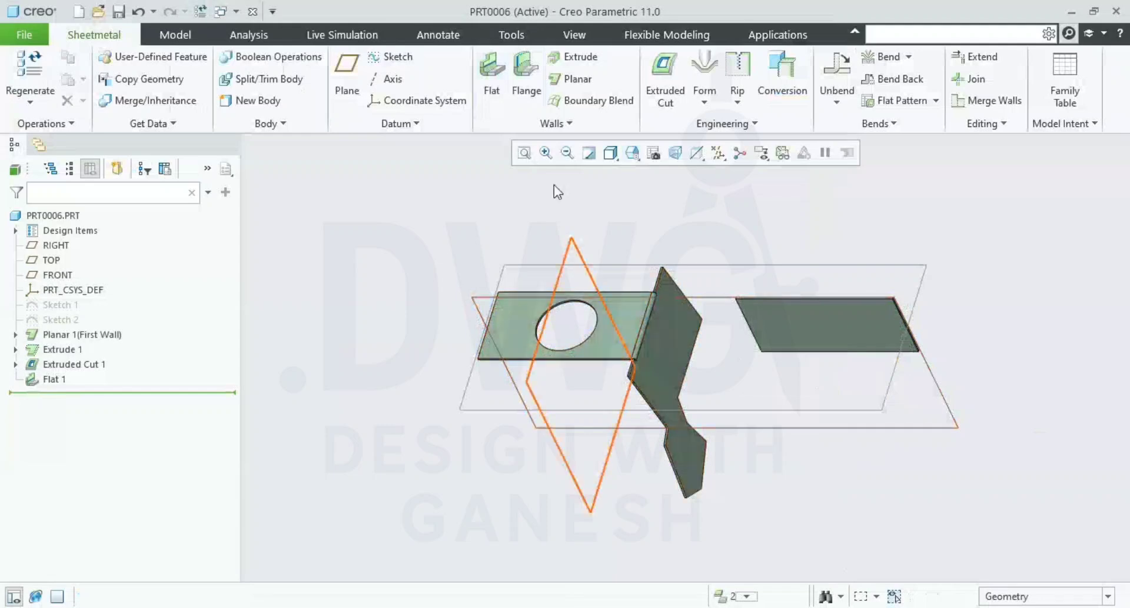
{"action": "middle_click_drag", "start_coordinate": [606, 342], "coordinate": [564, 327], "text": "shift"}
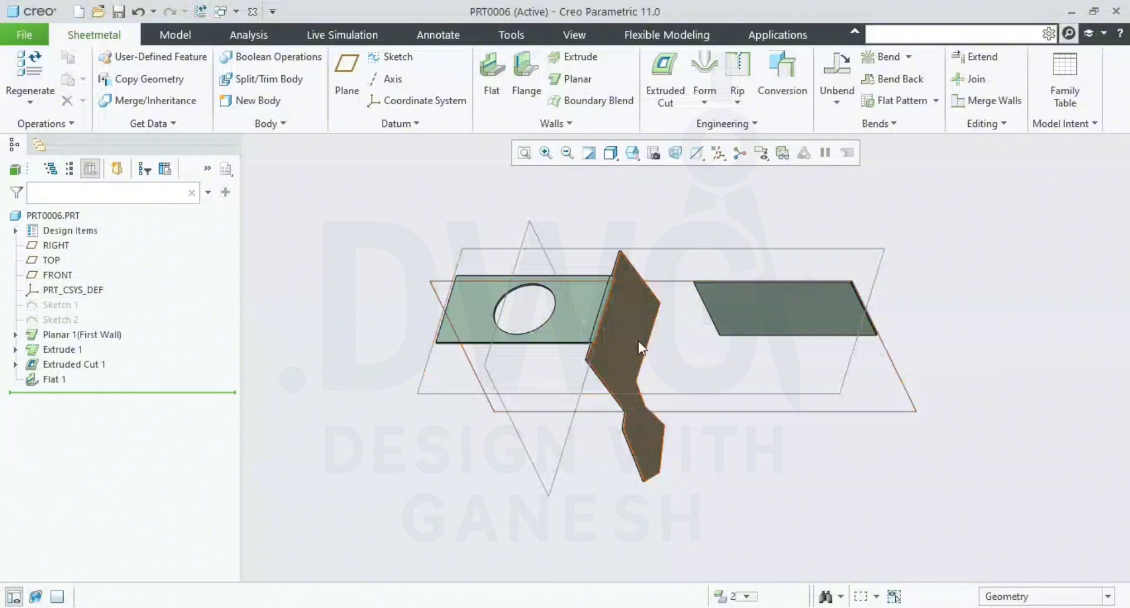
{"action": "middle_click_drag", "start_coordinate": [691, 398], "coordinate": [770, 403], "text": "shift"}
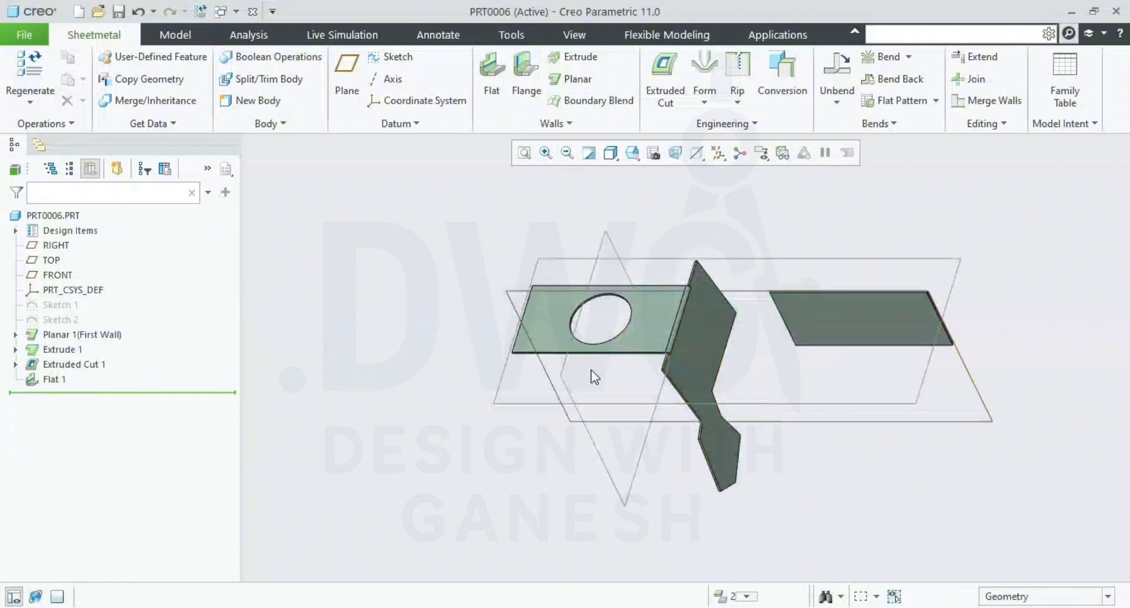
{"action": "middle_click_drag", "start_coordinate": [591, 369], "coordinate": [517, 321]}
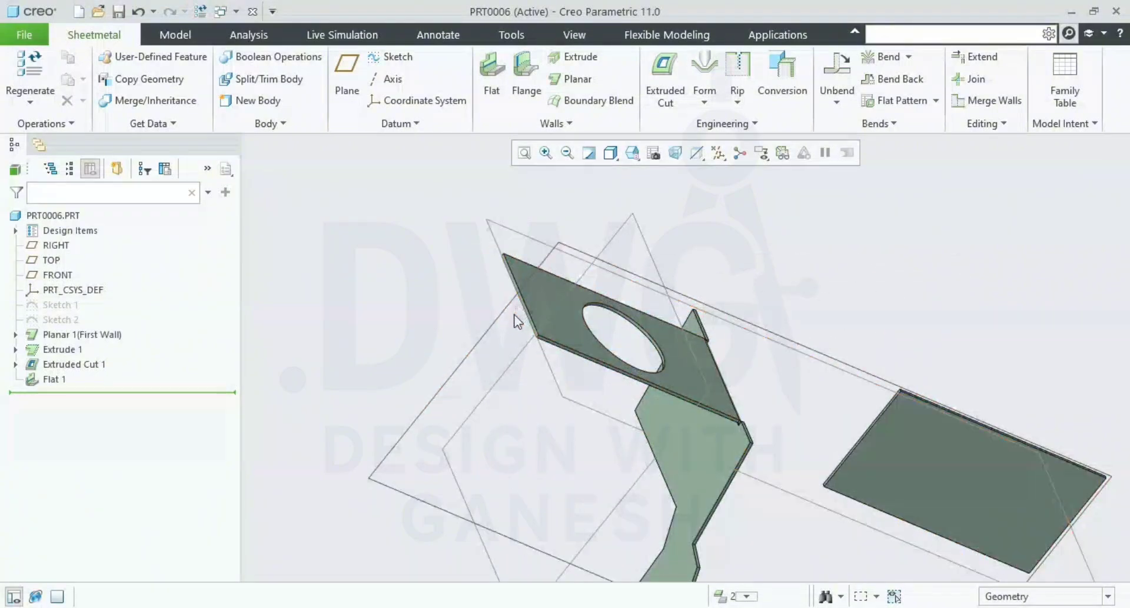
{"action": "middle_click_drag", "start_coordinate": [591, 423], "coordinate": [691, 440], "text": "shift"}
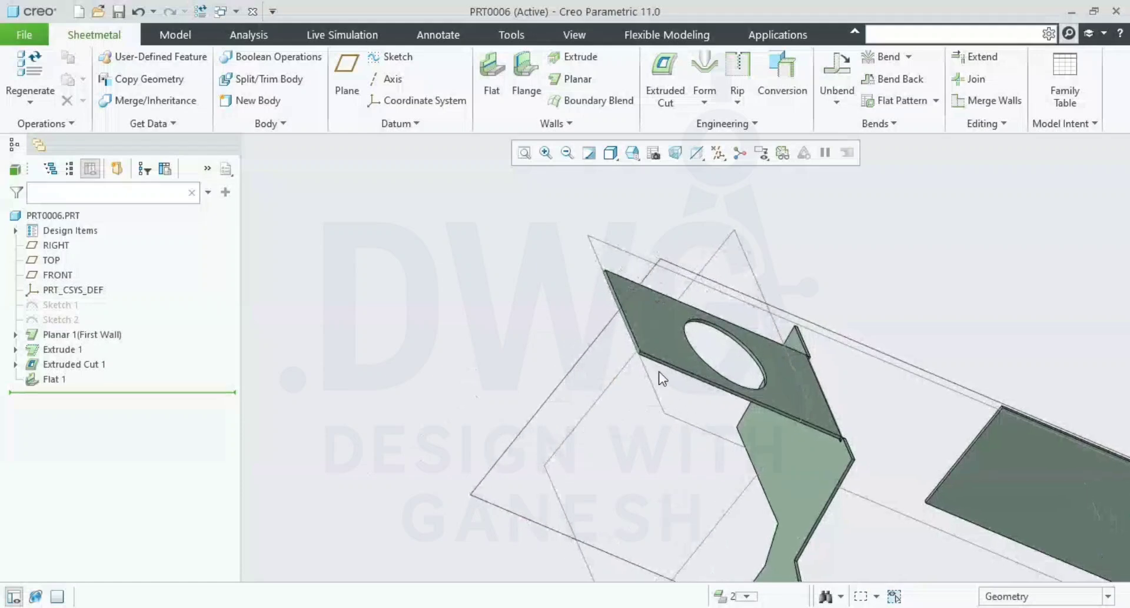
{"action": "middle_click_drag", "start_coordinate": [662, 378], "coordinate": [655, 377]}
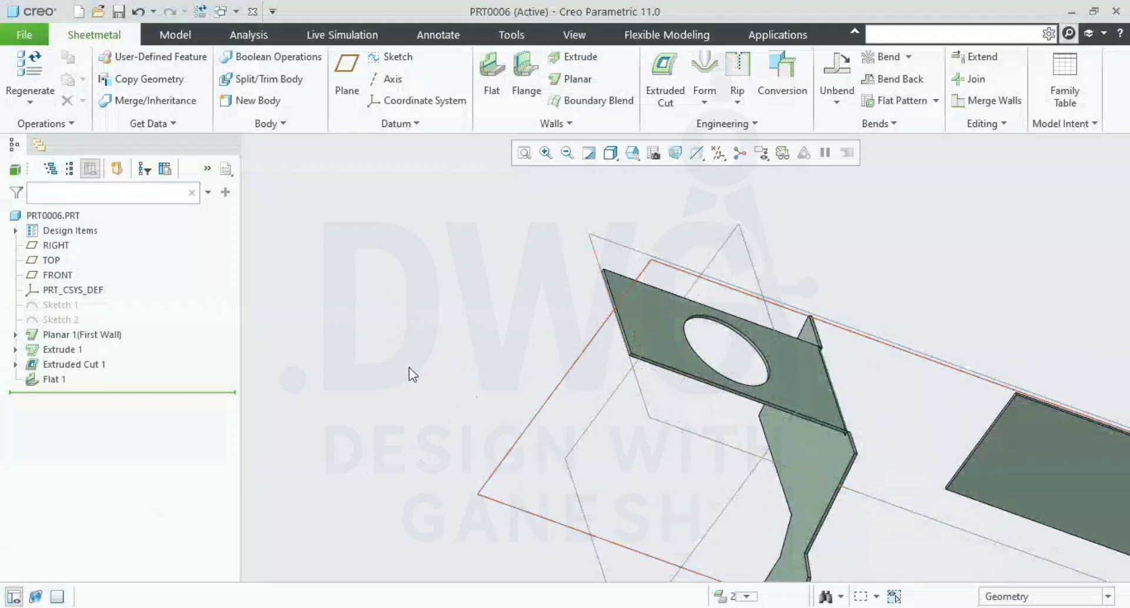
{"action": "middle_click_drag", "start_coordinate": [408, 369], "coordinate": [498, 399]}
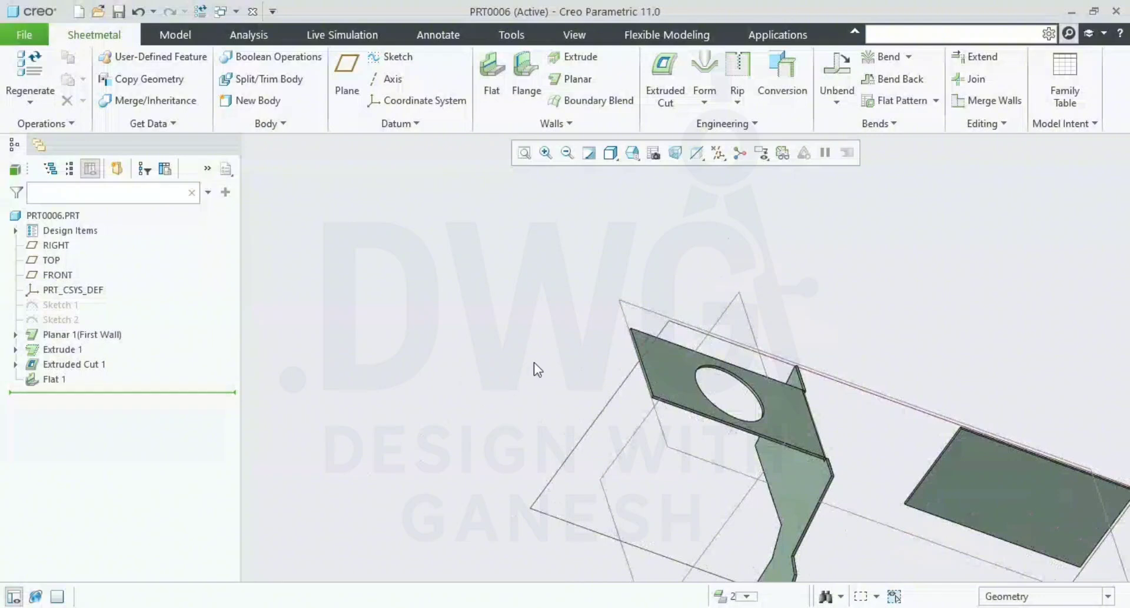
{"action": "left_click", "coordinate": [525, 88]}
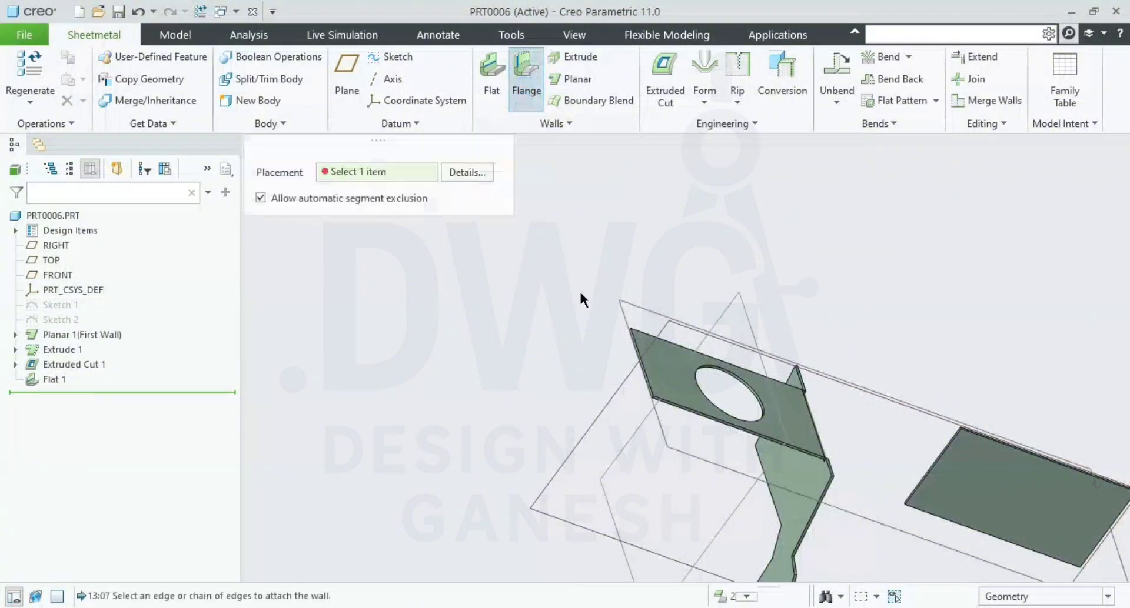
{"action": "scroll", "coordinate": [626, 356], "scroll_direction": "up", "scroll_amount": 3}
{"action": "left_click", "coordinate": [669, 356]}
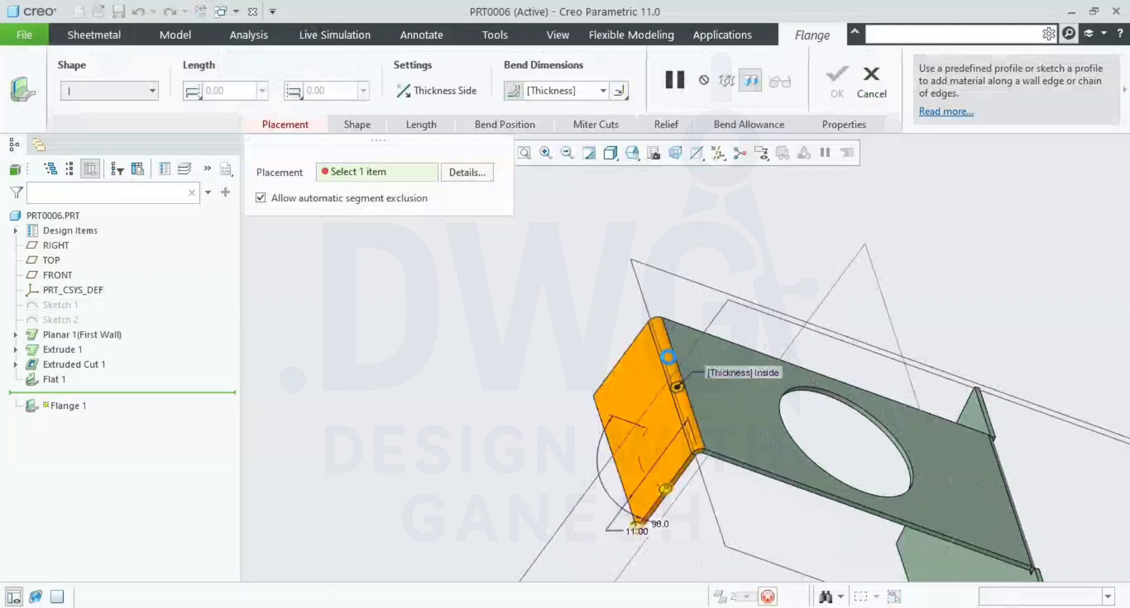
{"action": "scroll", "coordinate": [635, 376], "scroll_direction": "down", "scroll_amount": 4}
{"action": "middle_click_drag", "start_coordinate": [603, 388], "coordinate": [586, 387], "text": "shift"}
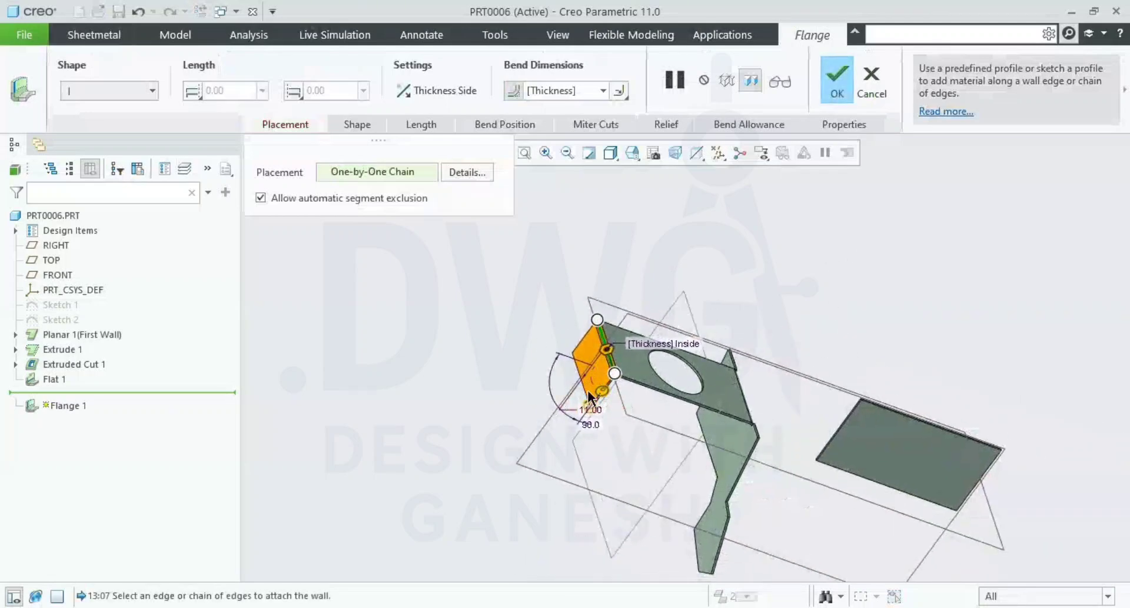
Open the flange's shape profile for sketching, with the sketch plane at the end of the wall
{"action": "left_click", "coordinate": [357, 124]}
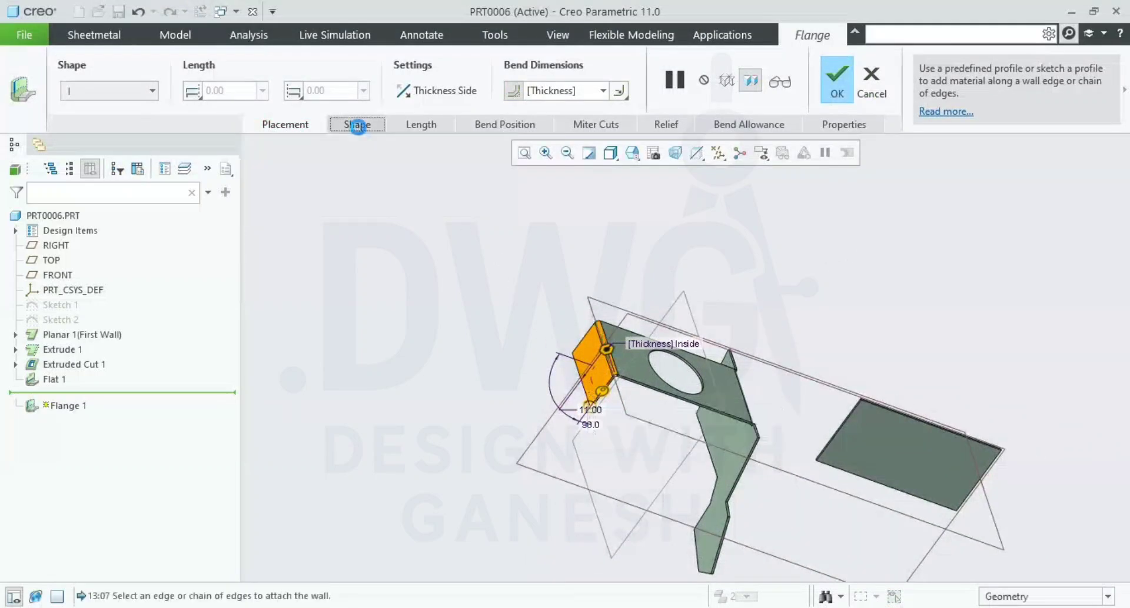
{"action": "left_click", "coordinate": [371, 184]}
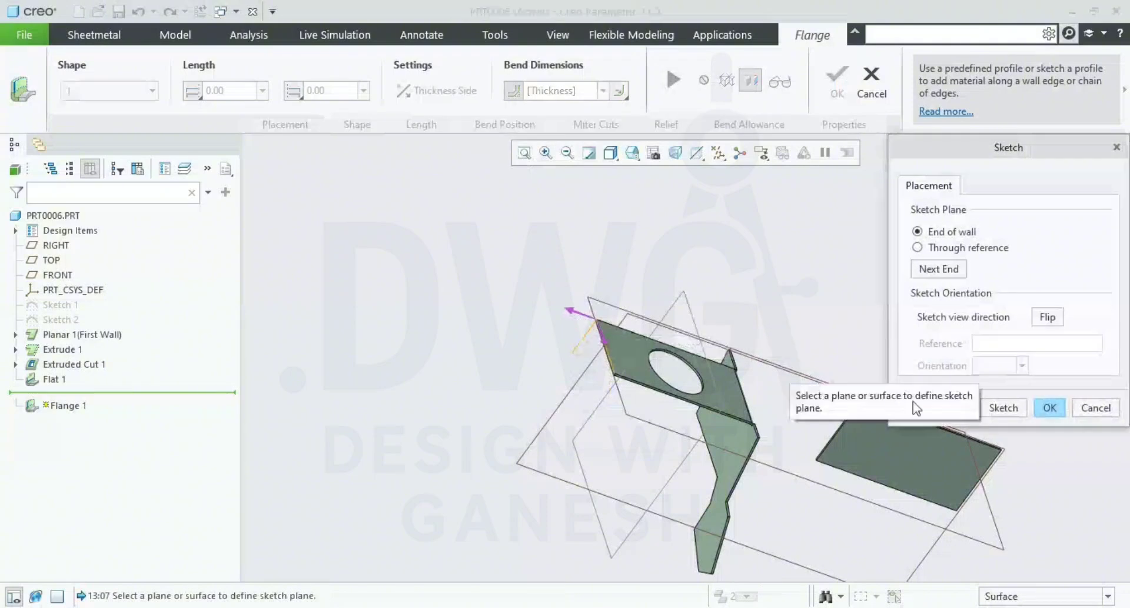
{"action": "left_click", "coordinate": [1003, 407]}
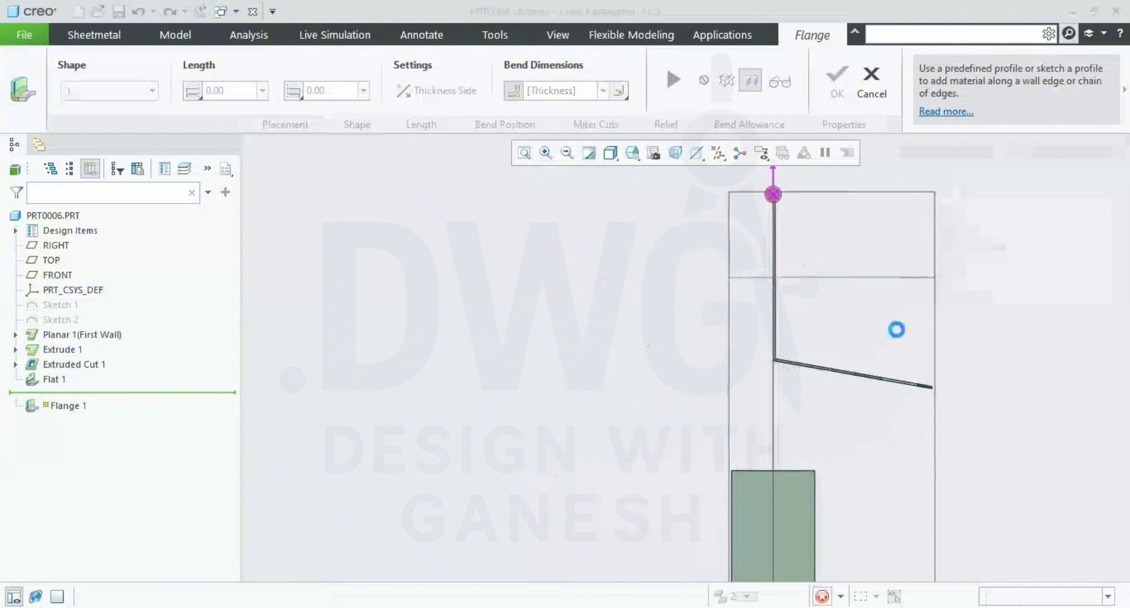
Extend the flange profile from its free end with three connected lines, their endpoints about 12.6, 33.4 and 28.3 above the horizontal reference
{"action": "scroll", "coordinate": [665, 485], "scroll_direction": "down", "scroll_amount": 1}
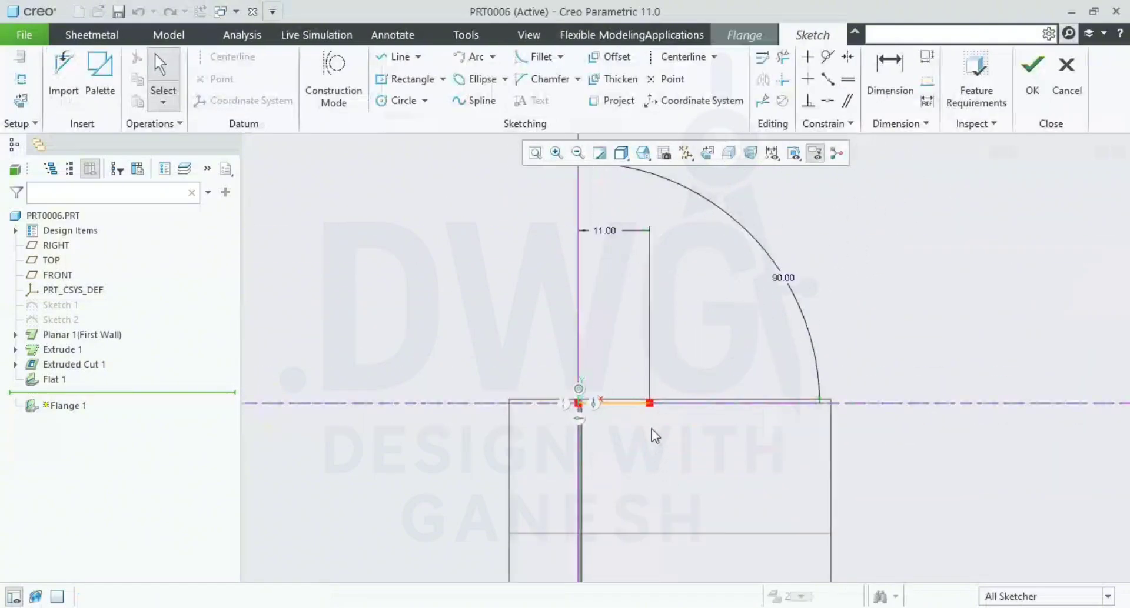
{"action": "scroll", "coordinate": [651, 397], "scroll_direction": "down", "scroll_amount": 2}
{"action": "scroll", "coordinate": [673, 447], "scroll_direction": "up", "scroll_amount": 2}
{"action": "middle_click_drag", "start_coordinate": [696, 457], "coordinate": [626, 467], "text": "shift"}
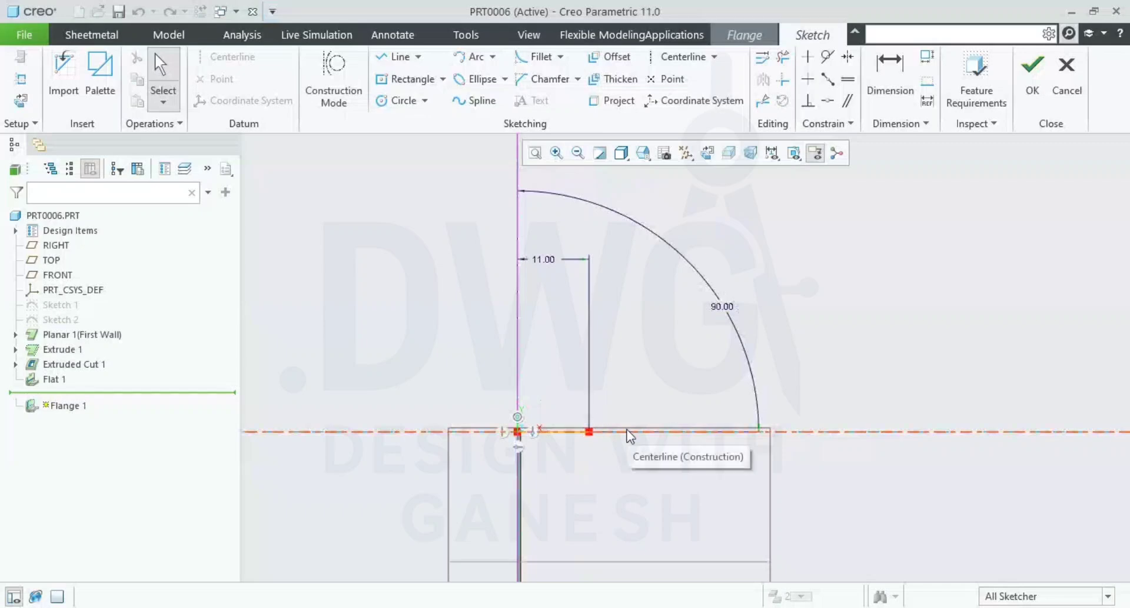
{"action": "key", "text": "l"}
{"action": "left_click", "coordinate": [589, 432]}
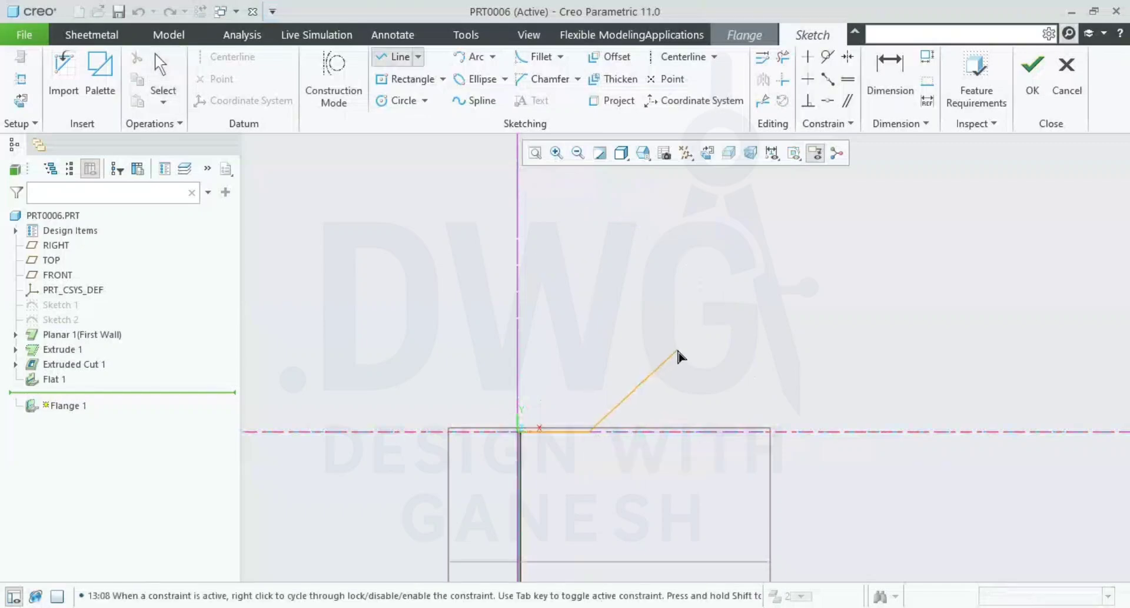
{"action": "left_click", "coordinate": [793, 214]}
{"action": "left_click", "coordinate": [958, 249]}
{"action": "scroll", "coordinate": [929, 329], "scroll_direction": "up", "scroll_amount": 3}
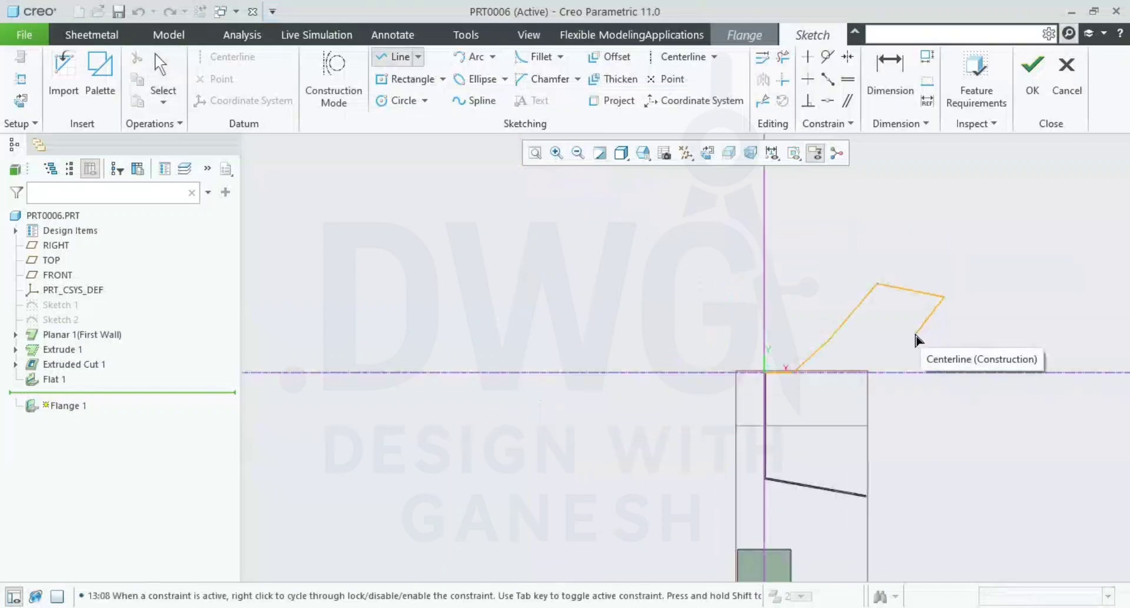
{"action": "middle_click_drag", "start_coordinate": [916, 336], "coordinate": [809, 417], "text": "shift"}
{"action": "middle_click", "coordinate": [930, 283]}
{"action": "middle_click", "coordinate": [927, 234]}
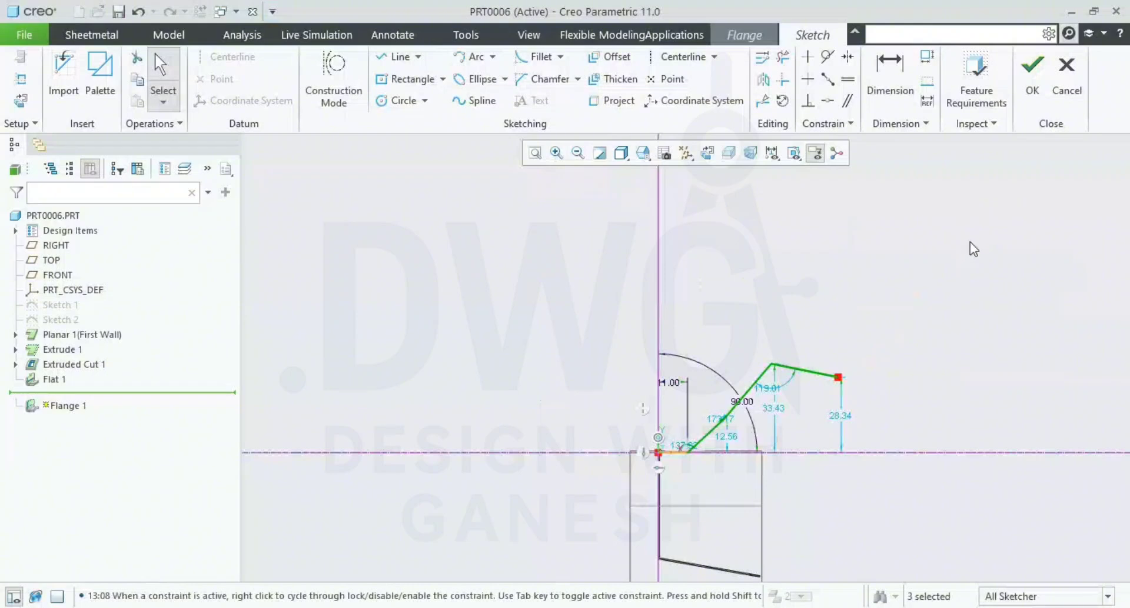
Complete the flange with its user-defined profile and return the model to the default orientation
{"action": "left_click", "coordinate": [1031, 75]}
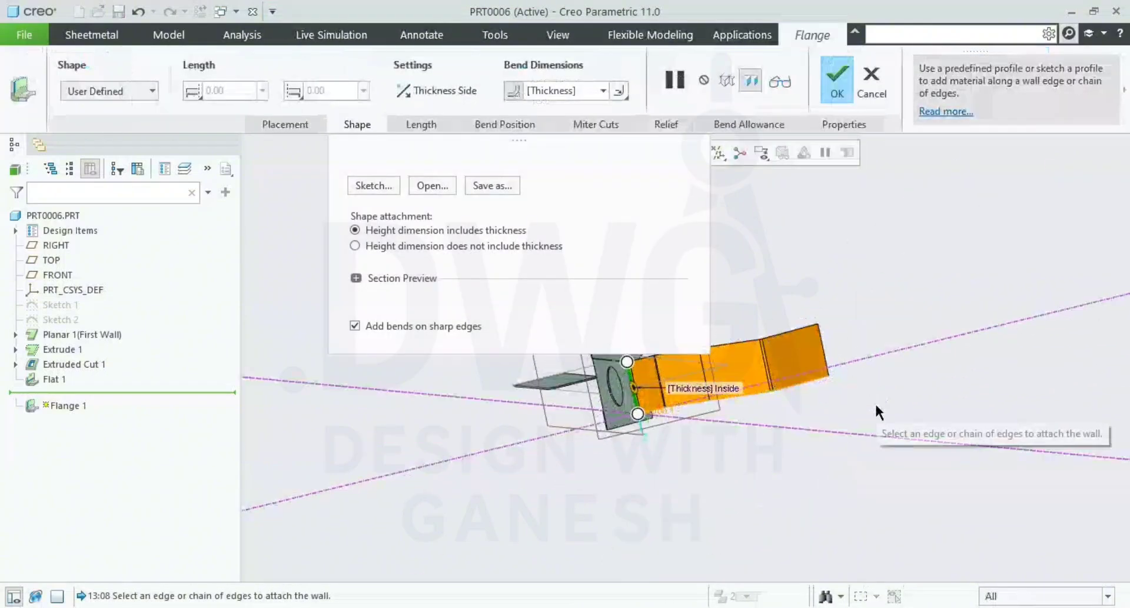
{"action": "middle_click", "coordinate": [795, 284]}
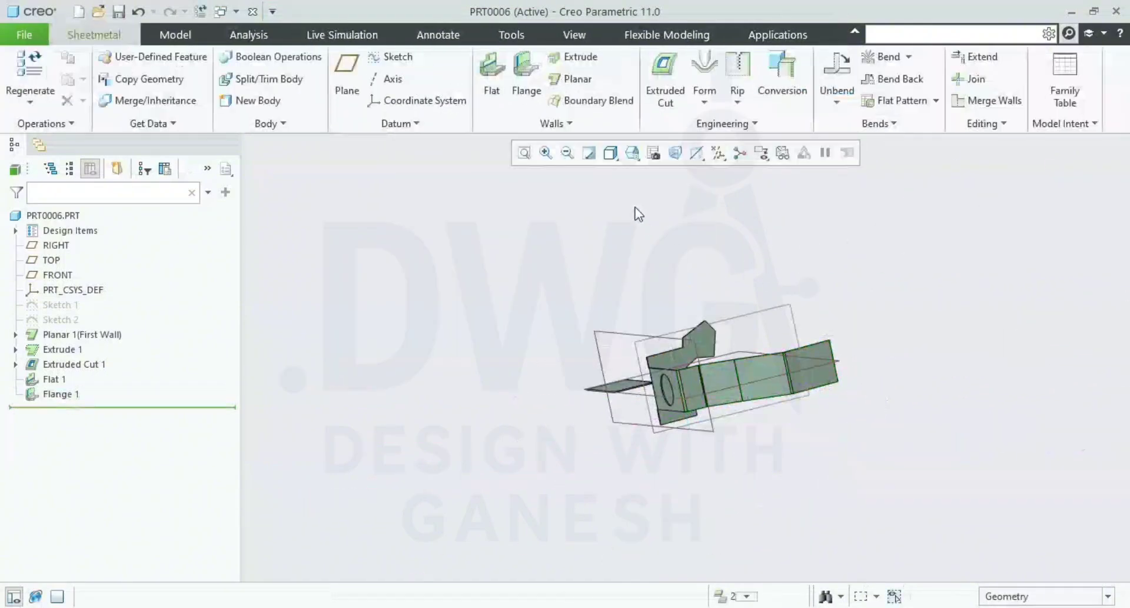
{"action": "left_click", "coordinate": [632, 153]}
{"action": "left_click", "coordinate": [709, 184]}
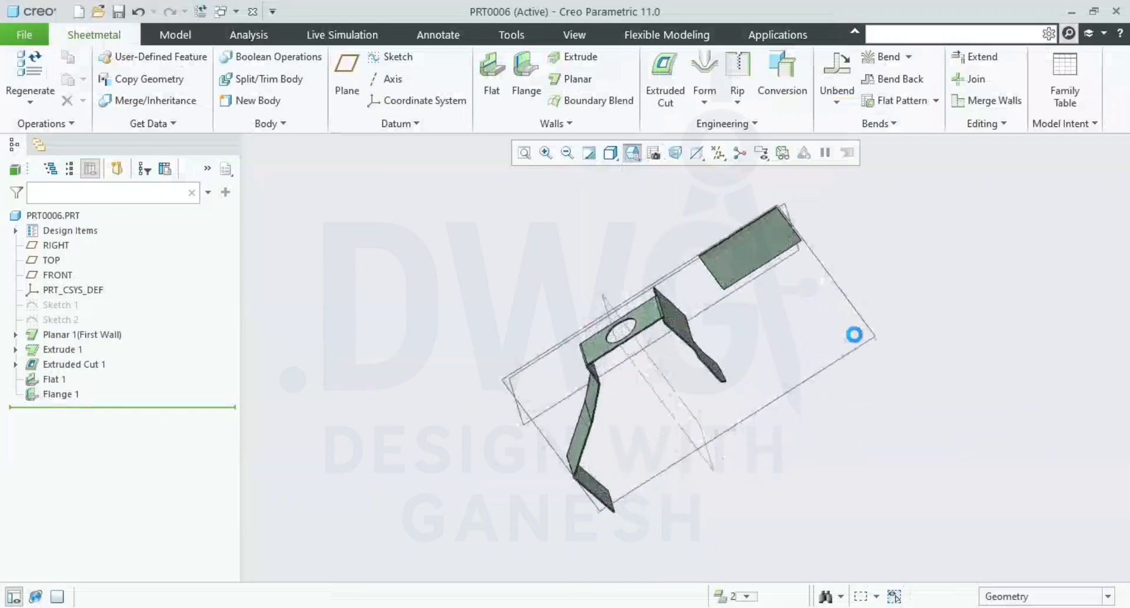
Examine the sheetmetal part from several angles, checking the flat wall, the custom-profile flange, the circular cut and the separate wall
{"action": "middle_click_drag", "start_coordinate": [718, 399], "coordinate": [676, 426], "text": "shift"}
{"action": "scroll", "coordinate": [665, 388], "scroll_direction": "down", "scroll_amount": 2}
{"action": "scroll", "coordinate": [665, 389], "scroll_direction": "up", "scroll_amount": 1}
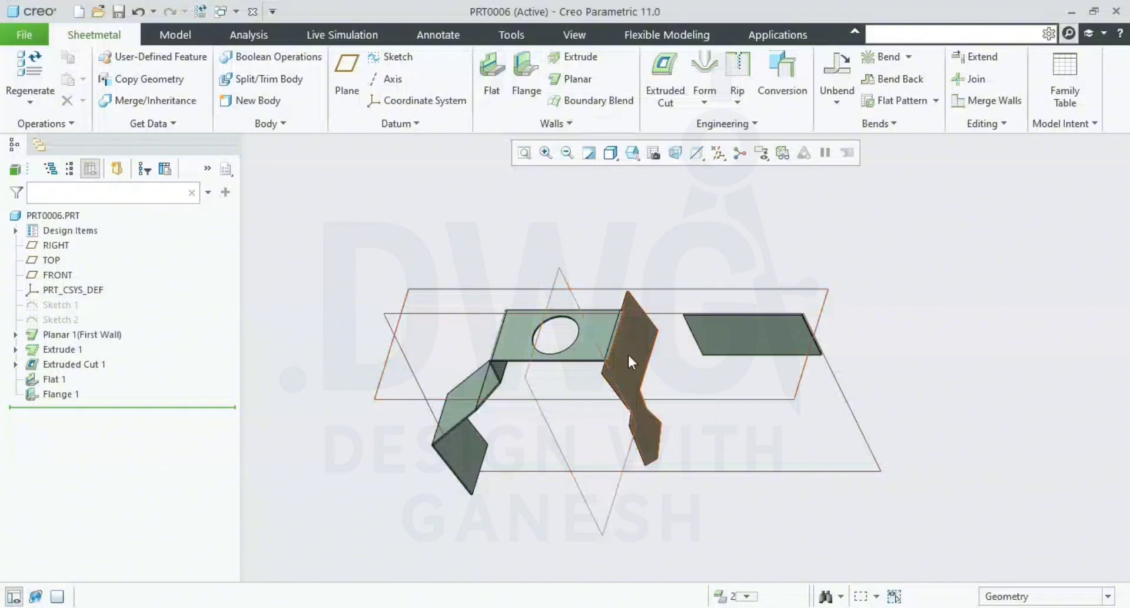
{"action": "scroll", "coordinate": [629, 356], "scroll_direction": "down", "scroll_amount": 2}
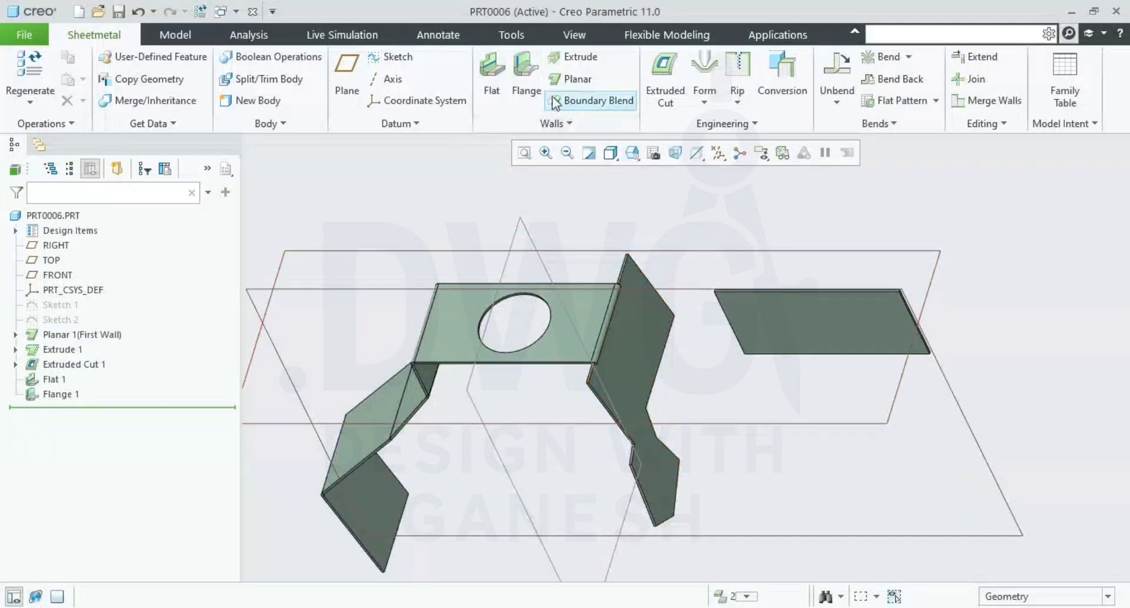
{"action": "mouse_move", "coordinate": [504, 462]}
{"action": "middle_mouse_down"}
{"action": "mouse_move", "coordinate": [555, 440]}
{"action": "mouse_move", "coordinate": [615, 348]}
{"action": "middle_mouse_up"}
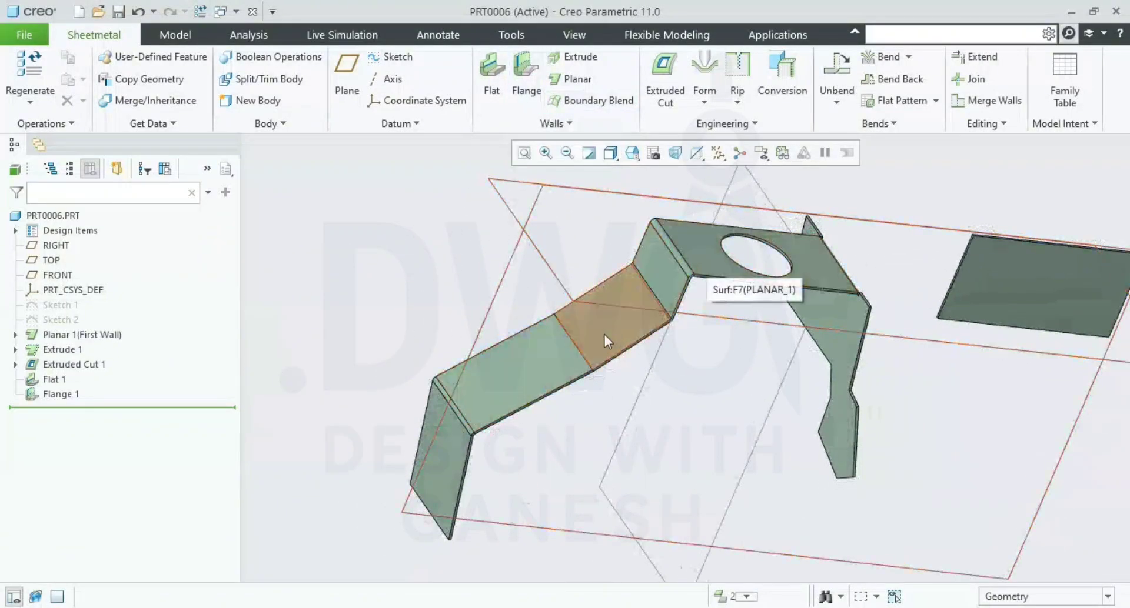
{"action": "scroll", "coordinate": [729, 377], "scroll_direction": "down", "scroll_amount": 3}
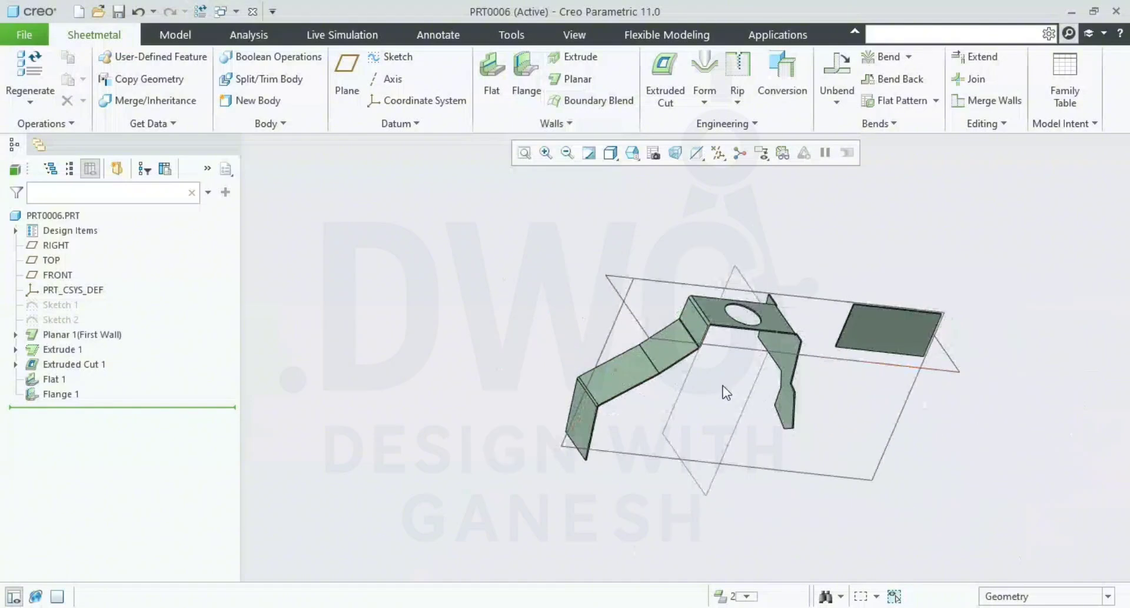
{"action": "middle_click_drag", "start_coordinate": [703, 394], "coordinate": [697, 409], "text": "shift"}
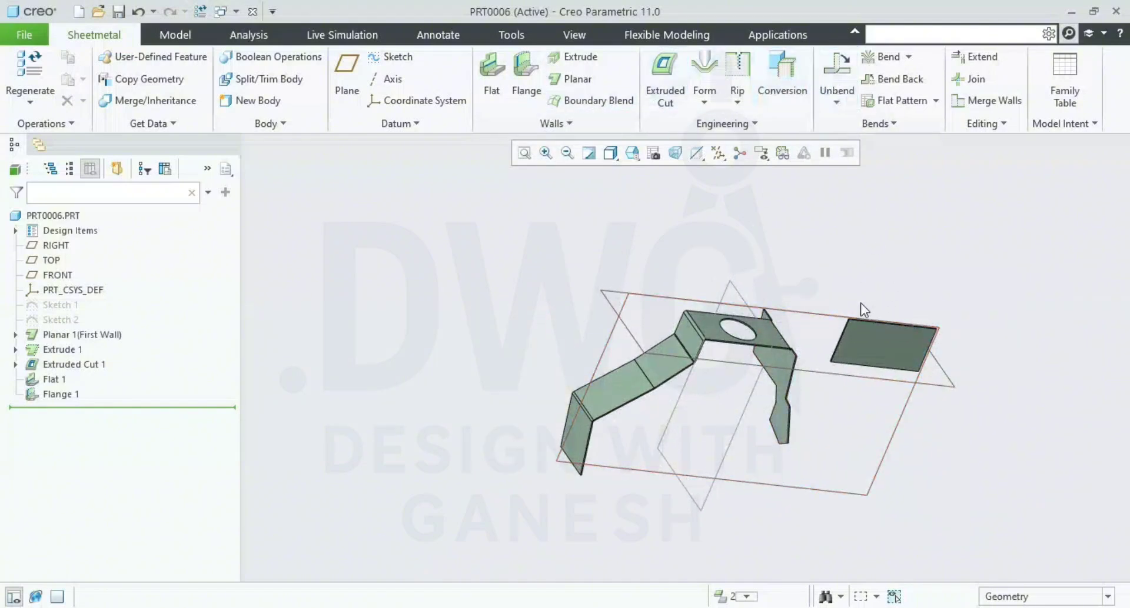
{"action": "middle_click_drag", "start_coordinate": [863, 310], "coordinate": [771, 288]}
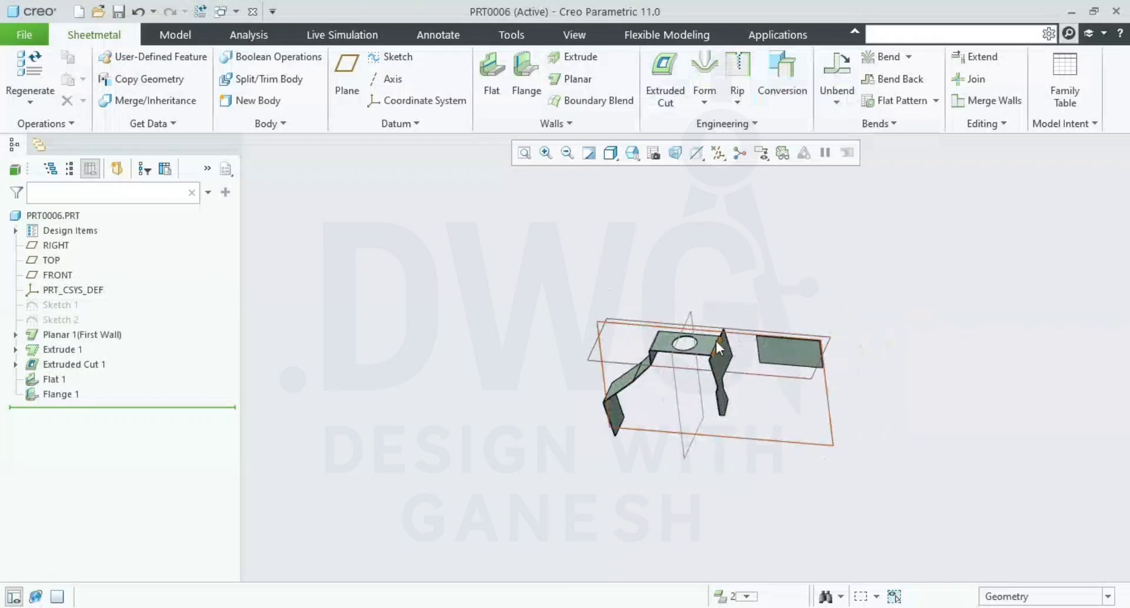
{"action": "scroll", "coordinate": [715, 341], "scroll_direction": "up", "scroll_amount": 3}
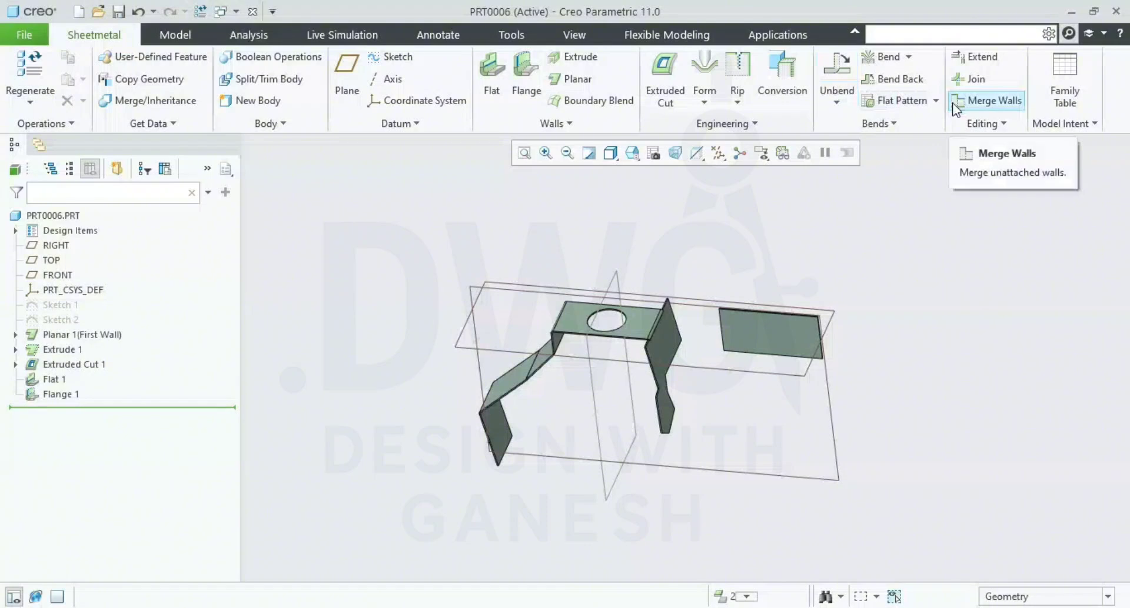
{"action": "scroll", "coordinate": [964, 272], "scroll_direction": "up", "scroll_amount": 1}
{"action": "middle_click_drag", "start_coordinate": [828, 290], "coordinate": [785, 331], "text": "shift"}
{"action": "scroll", "coordinate": [717, 303], "scroll_direction": "down", "scroll_amount": 1}
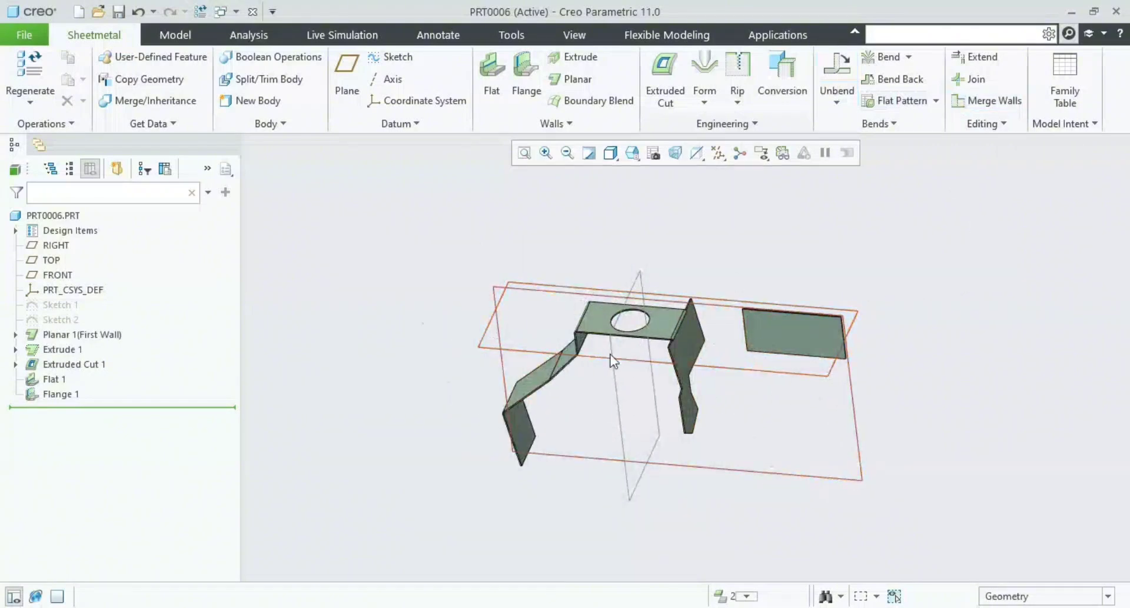